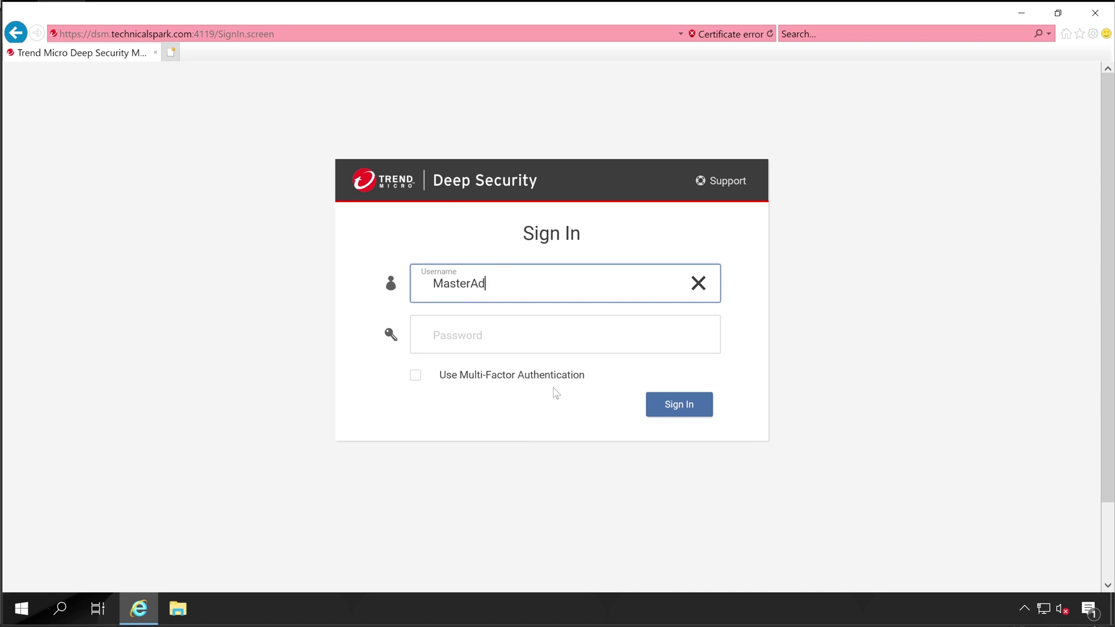
Sign in to Deep Security Manager with the administrator username and password.
text(min)
key(Tab)
text(*****)
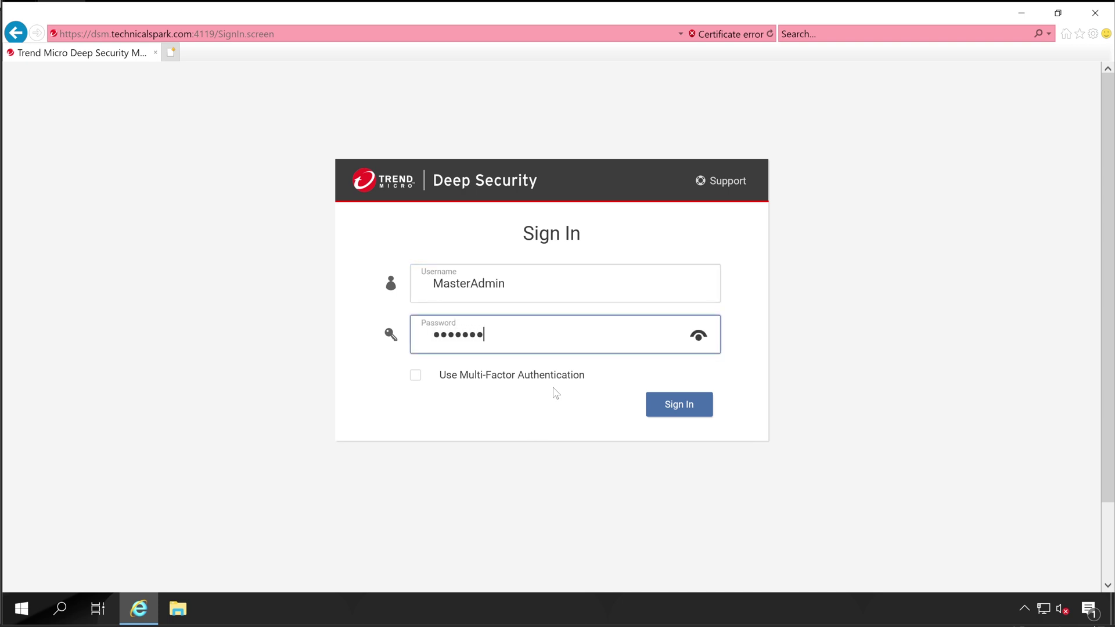
text(****)
key(Return)
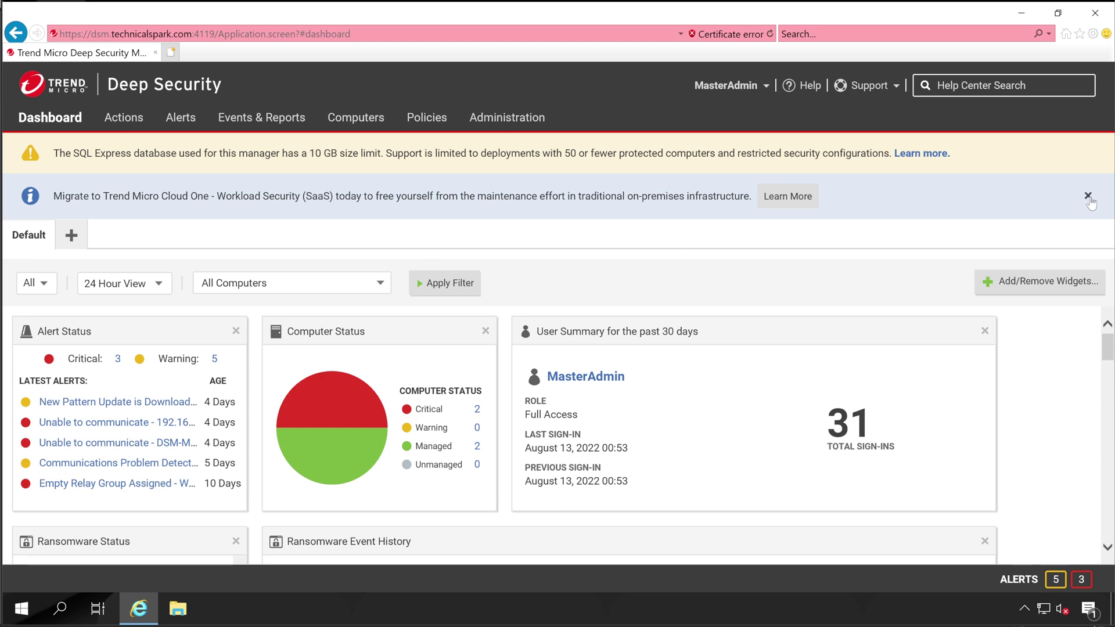
Dismiss the Cloud One migration notice and show Administration > User Management > Users.
click(1088, 196)
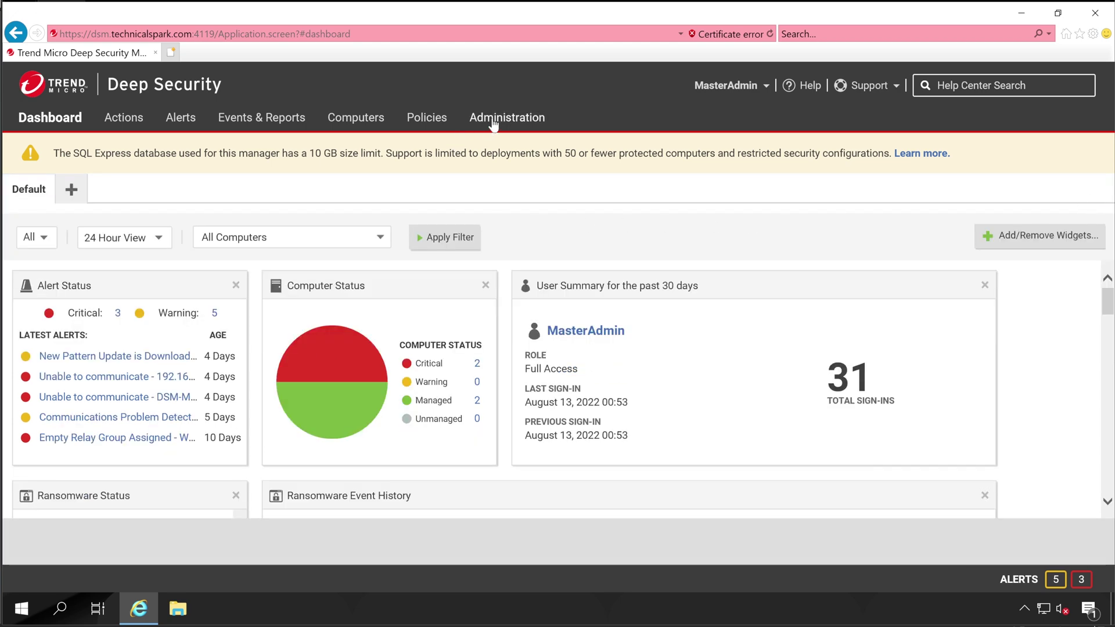
click(494, 119)
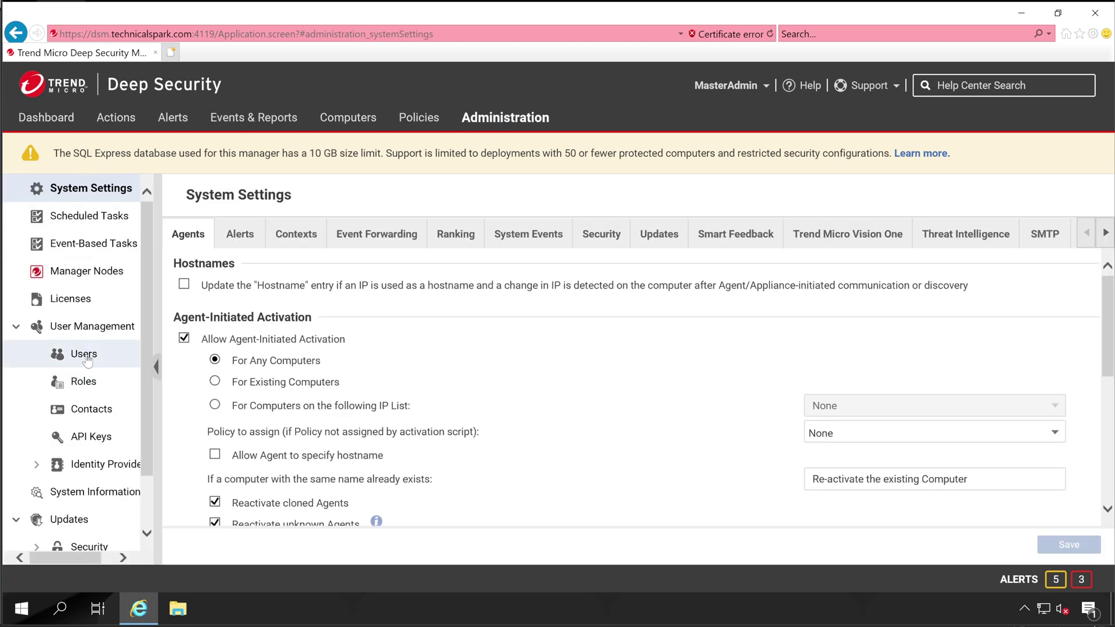
click(87, 357)
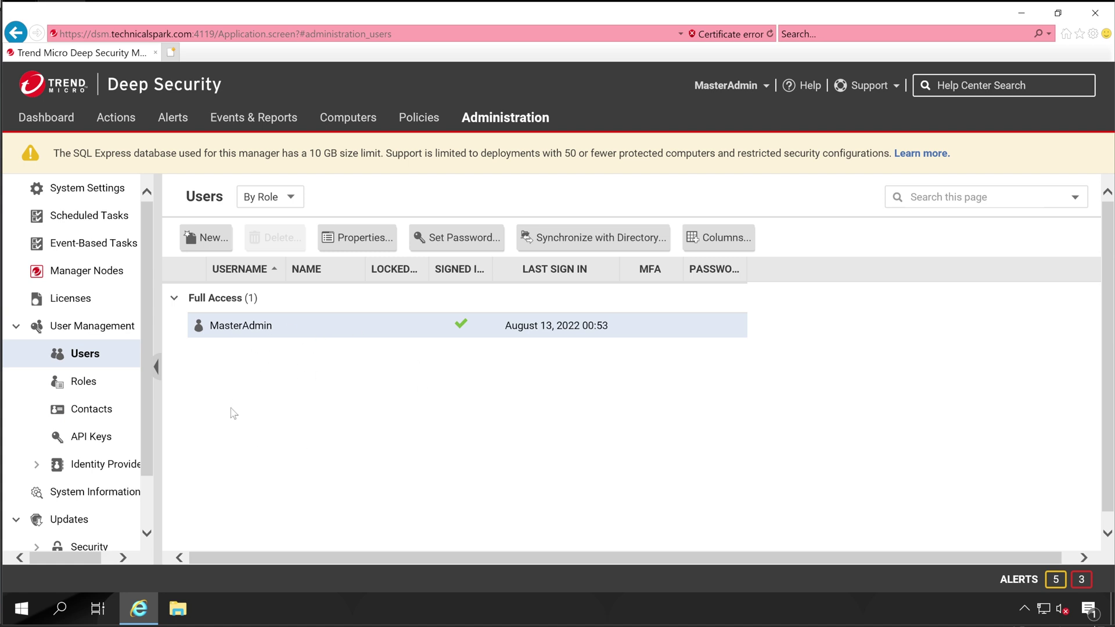
Check the Full Access role under Roles, return to Users, and open the account menu.
click(104, 386)
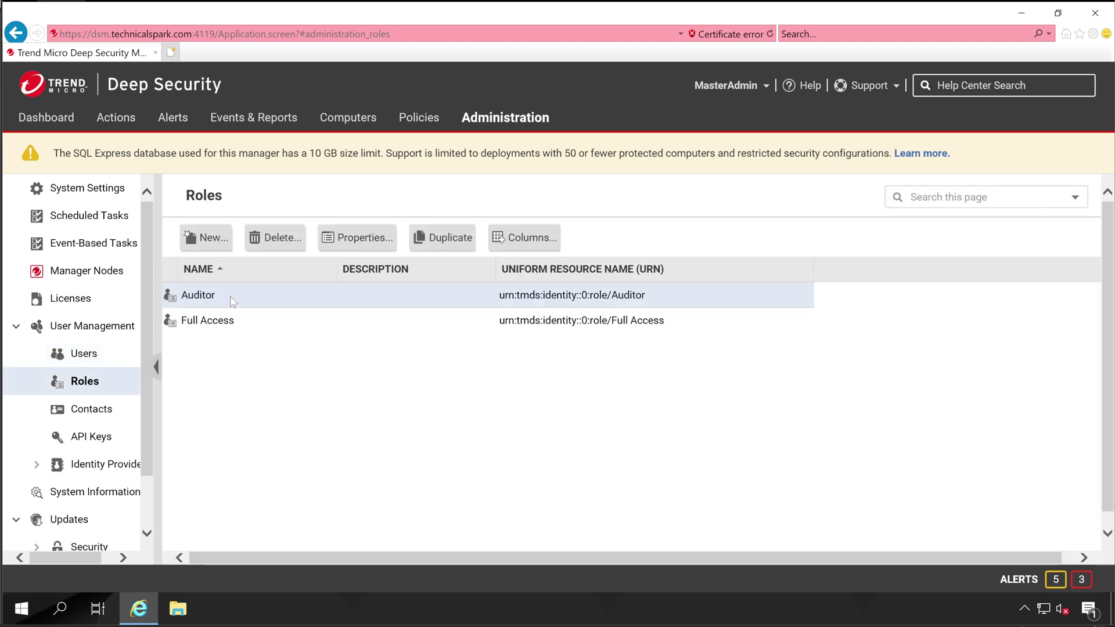
click(257, 327)
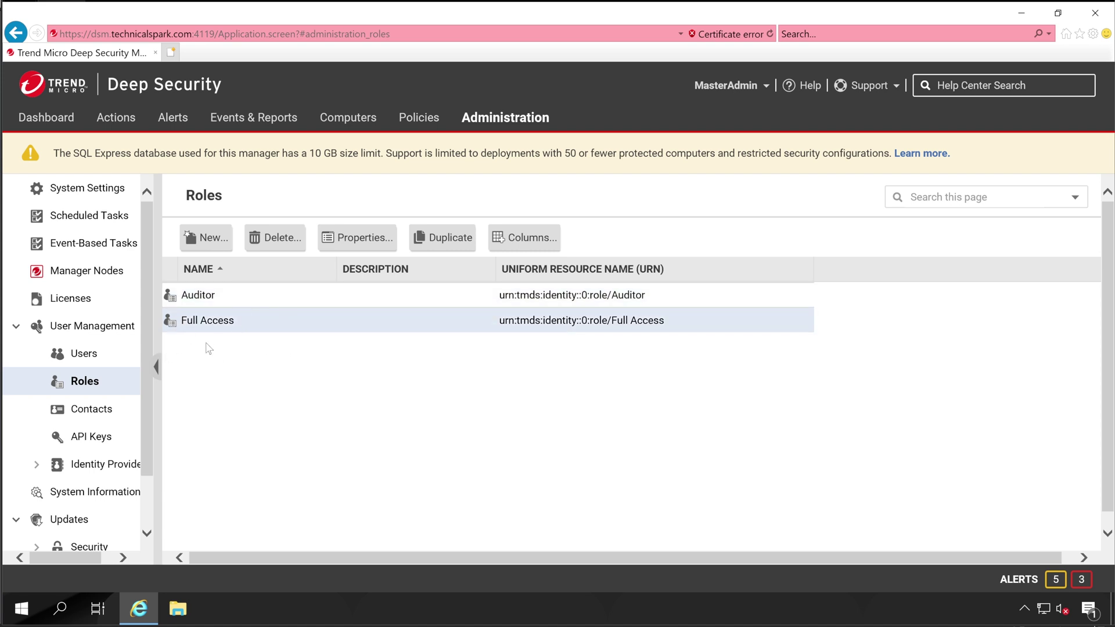
click(75, 354)
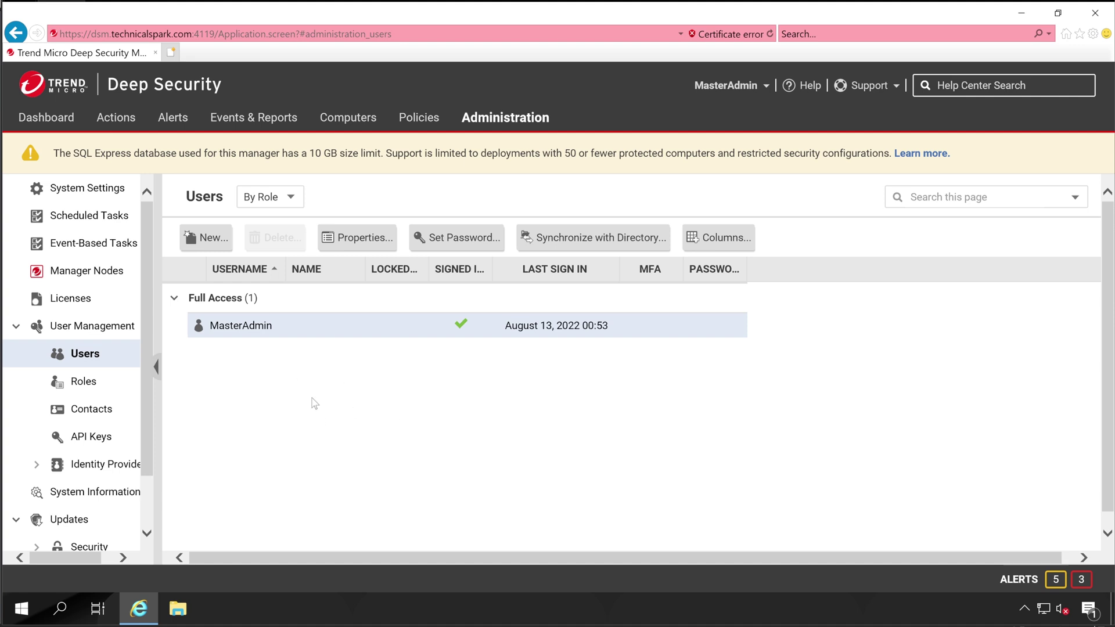
click(766, 86)
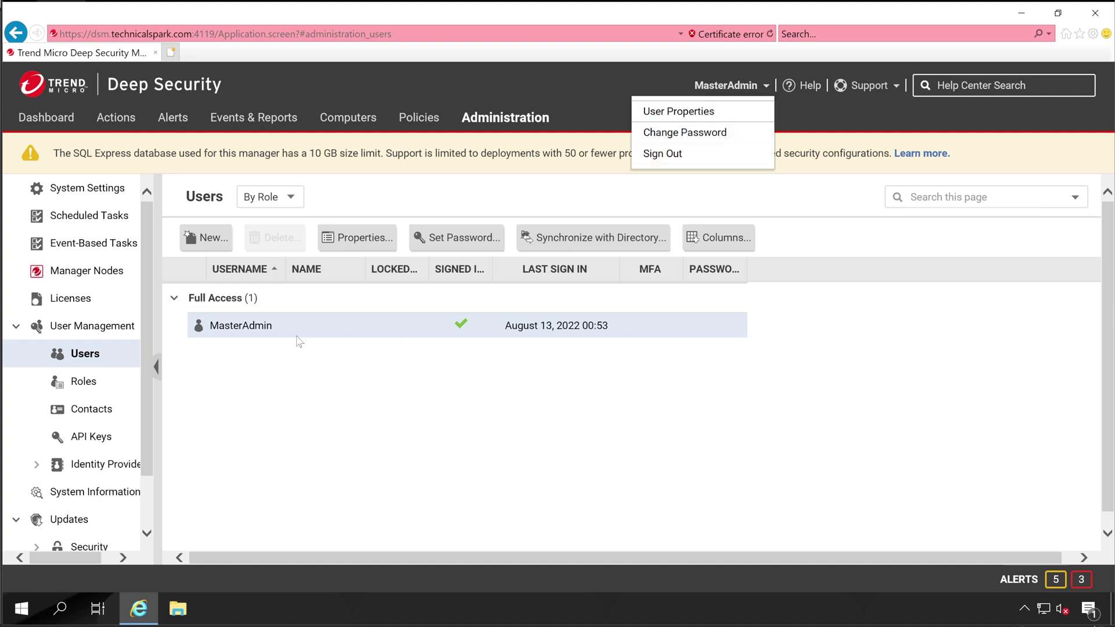
Sign out and attempt to sign in as a different user, which is rejected.
click(661, 154)
text(SohanG)
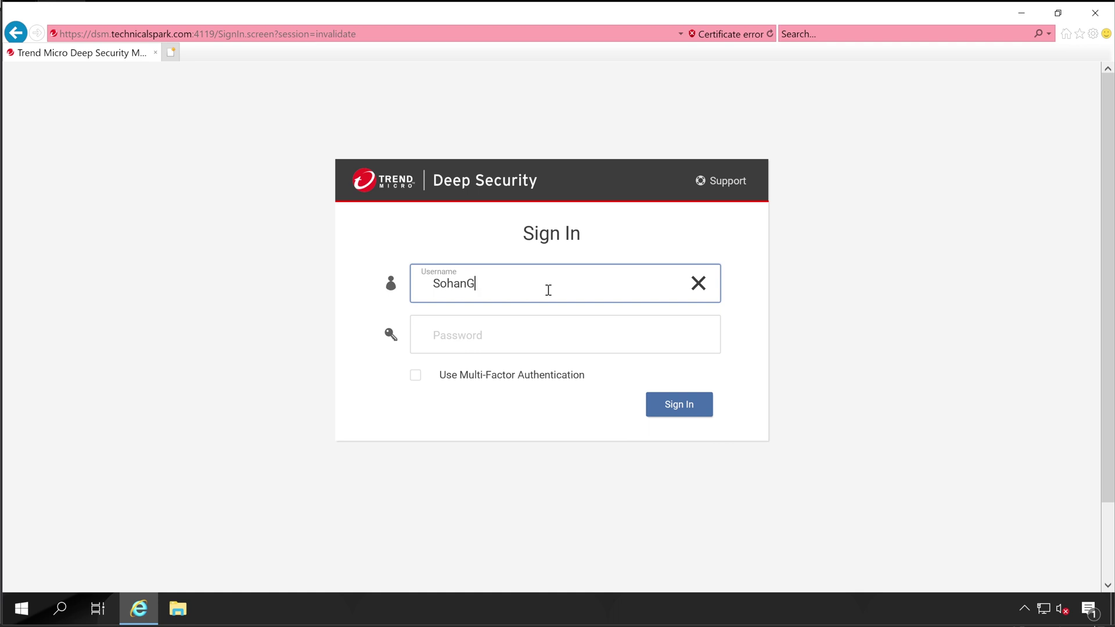
key(Tab)
text(*********)
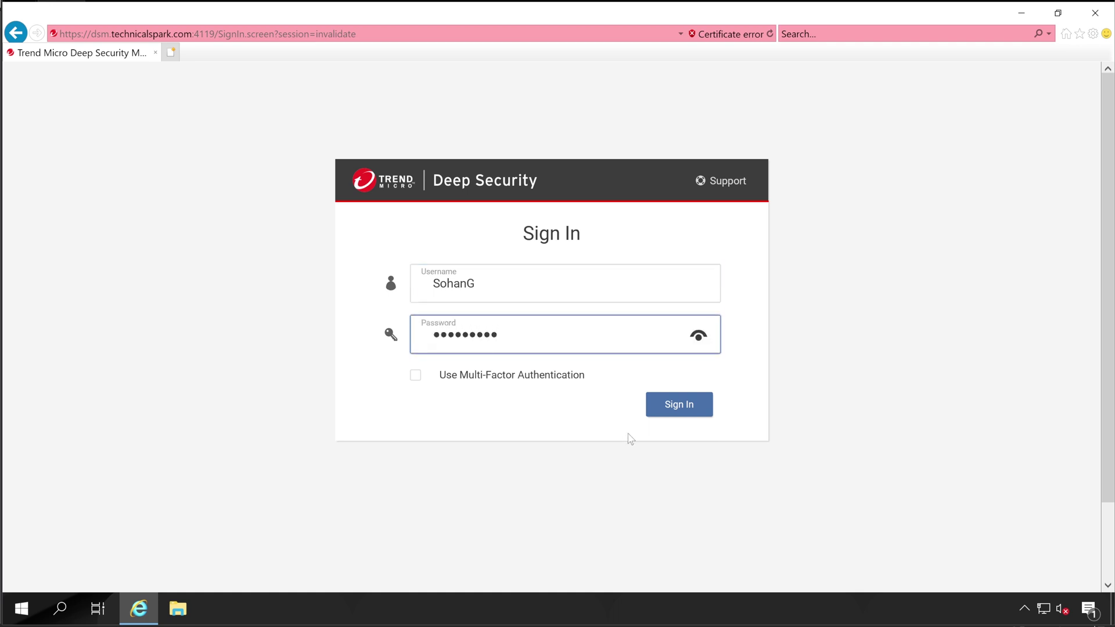
text(****)
click(668, 407)
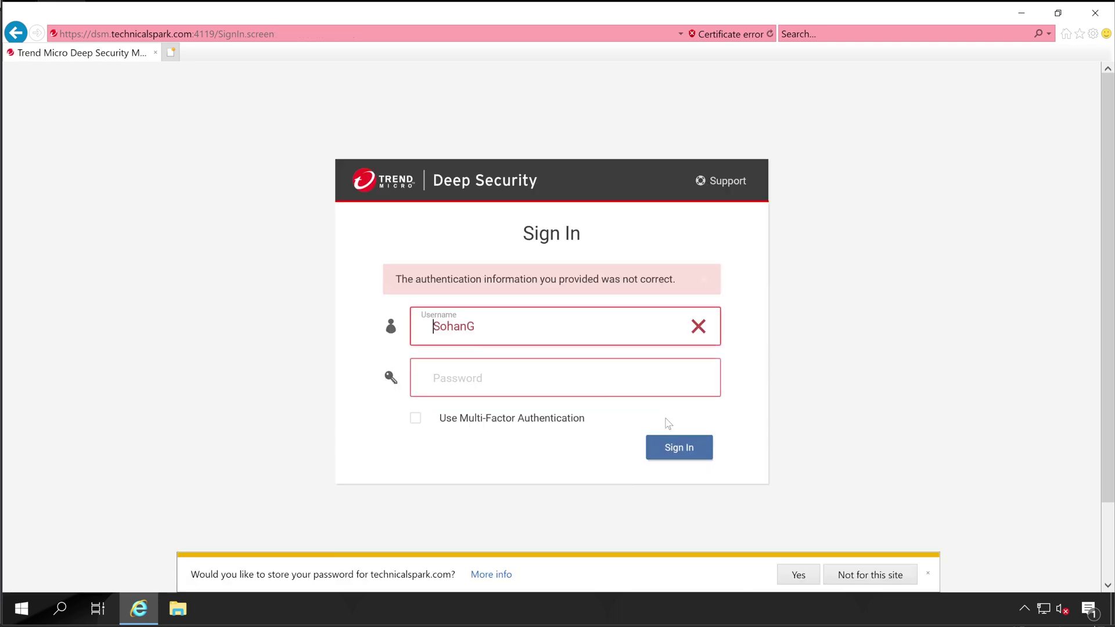
drag(437, 285, 678, 285)
Replace the username with the administrator account, enter its password, and sign in again.
click(563, 324)
drag(564, 325, 404, 336)
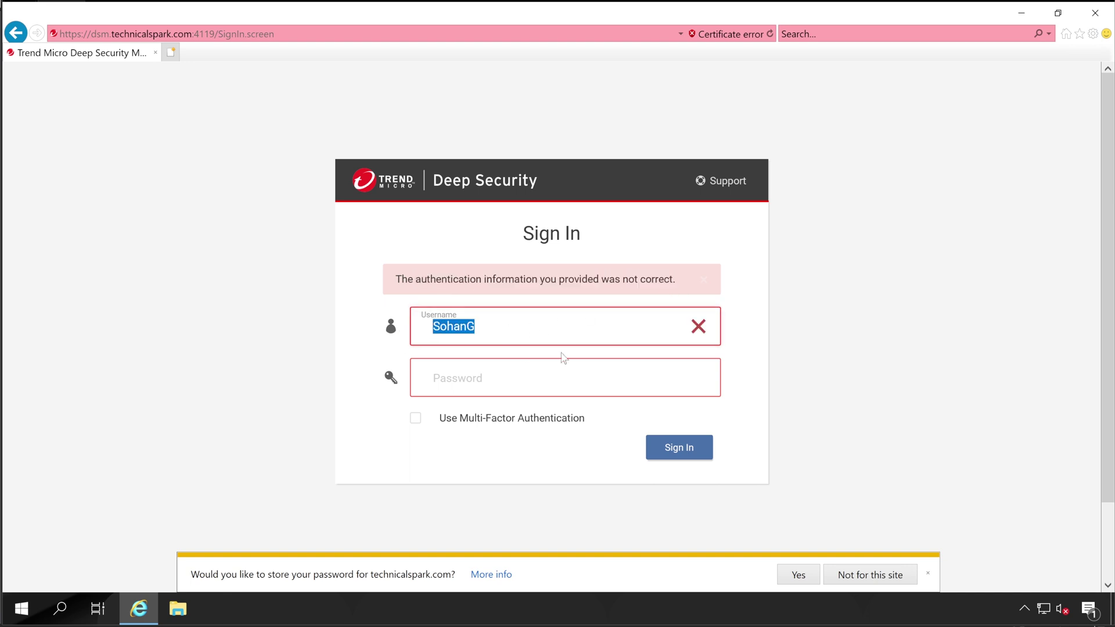
text(MasterAdmin)
key(Tab)
text(******)
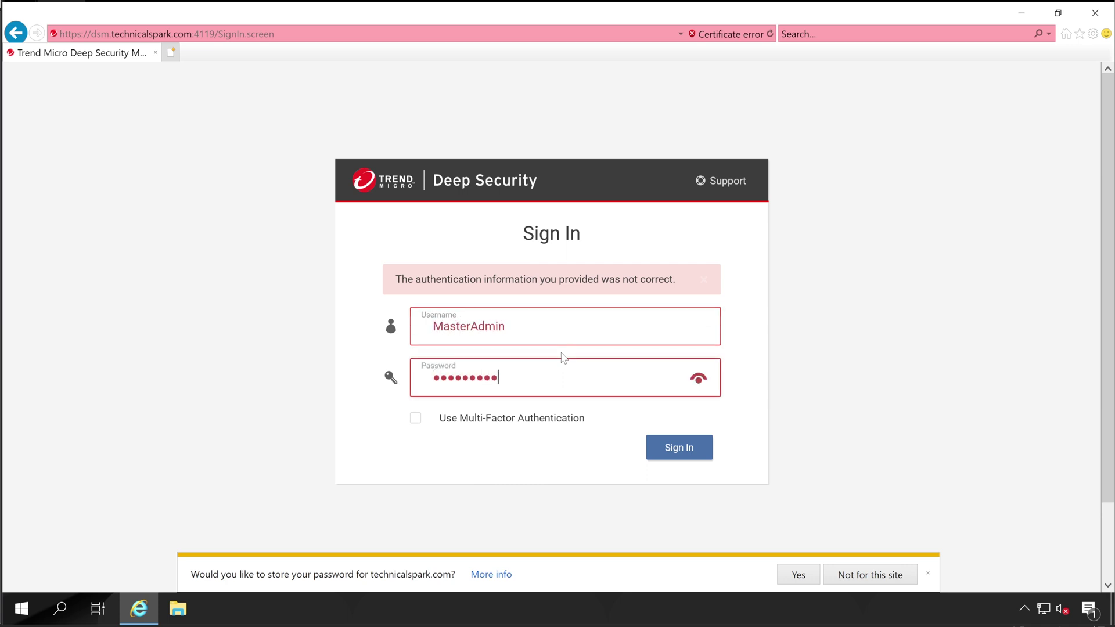
click(677, 450)
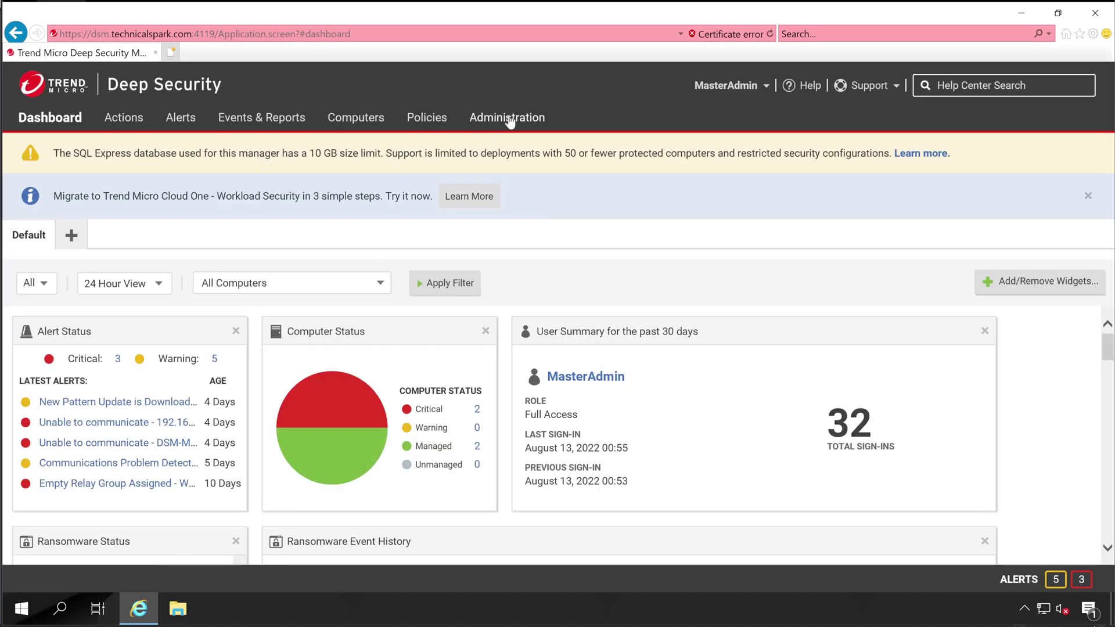
Start Synchronize with Directory from Administration > Users and try the LDAPS access method.
click(512, 119)
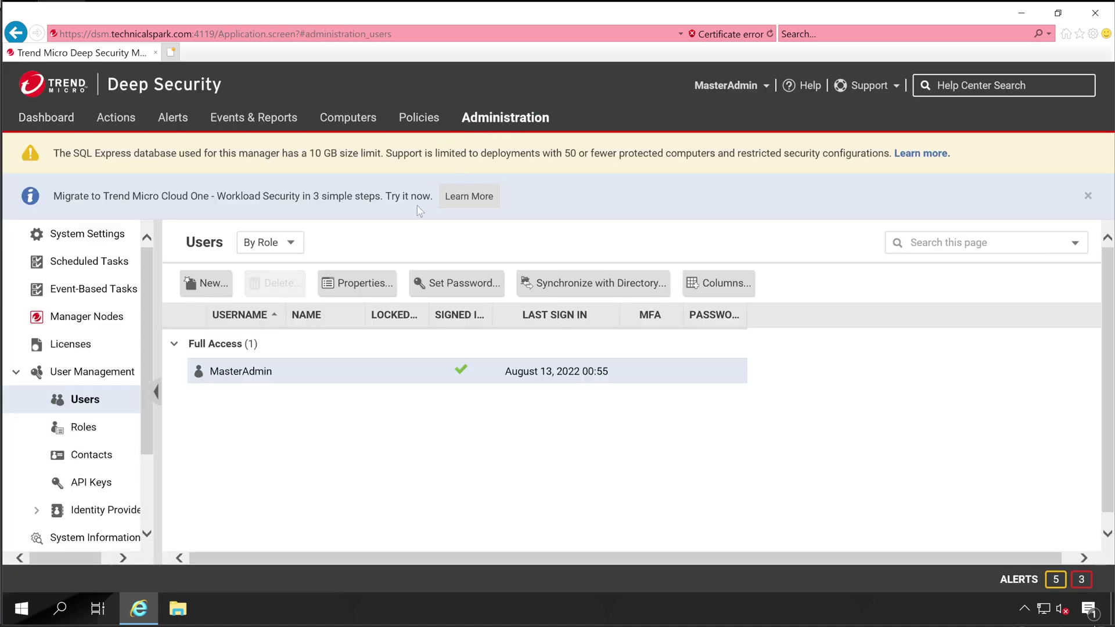
click(599, 290)
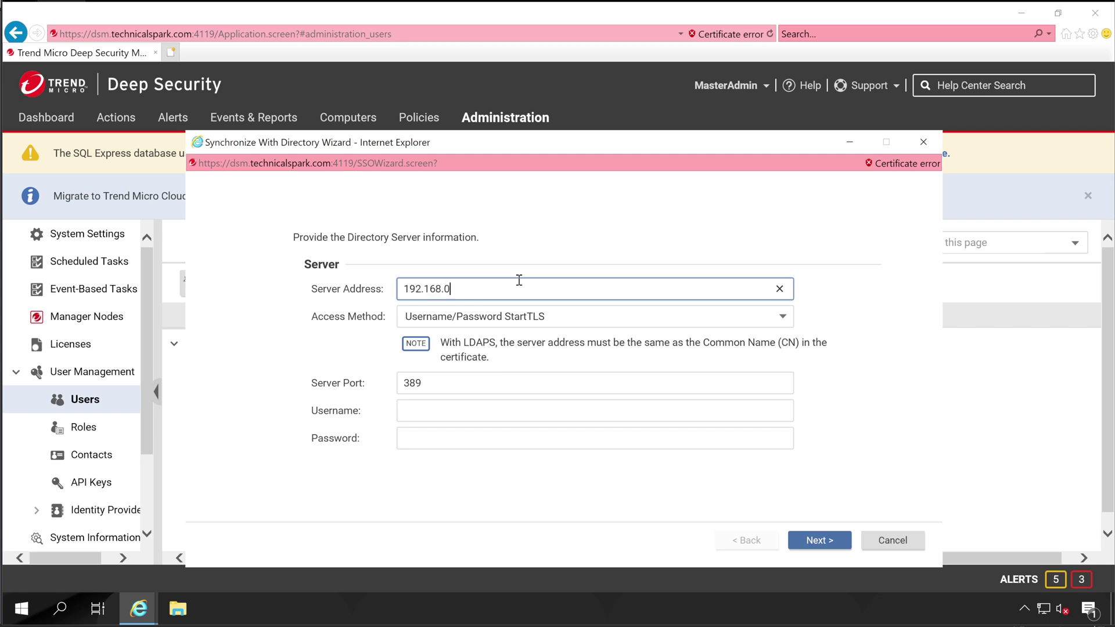
click(485, 319)
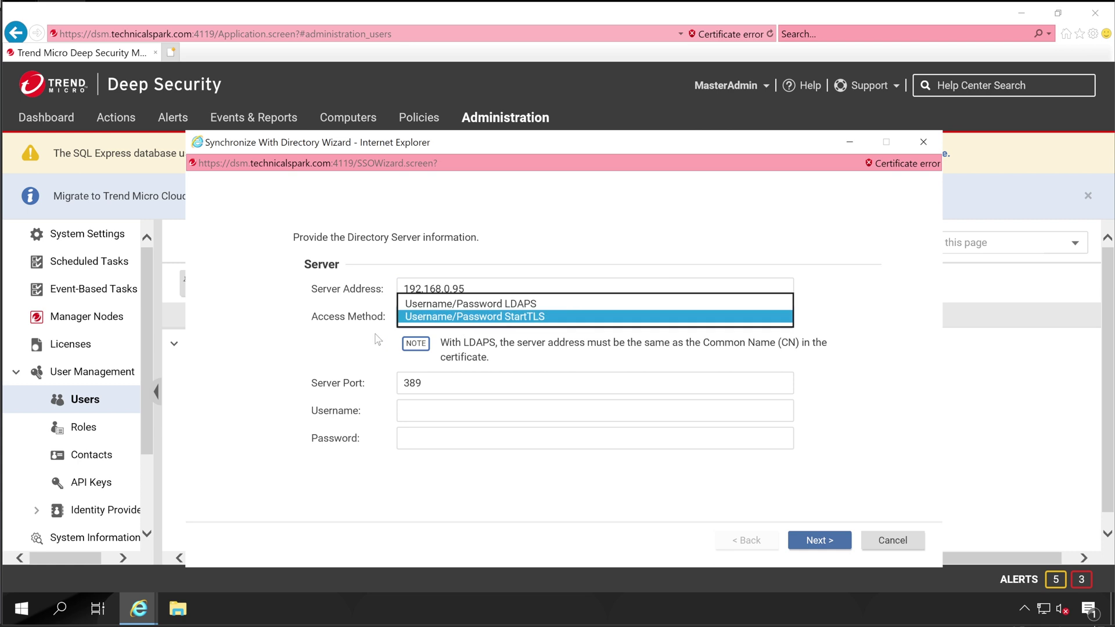
click(493, 317)
click(494, 325)
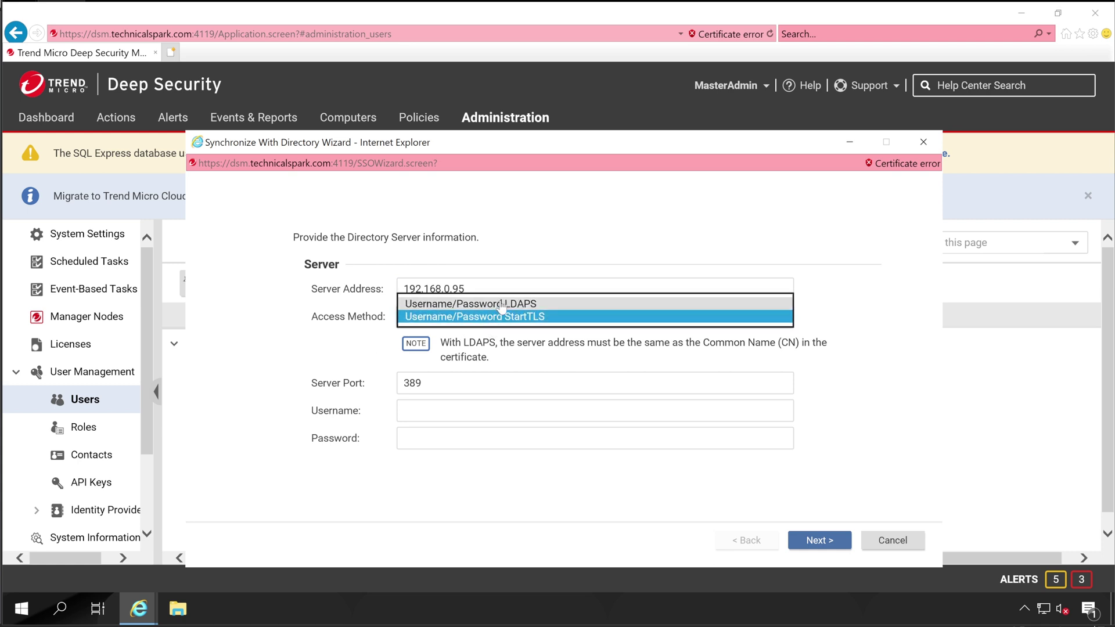
click(476, 300)
key(Tab)
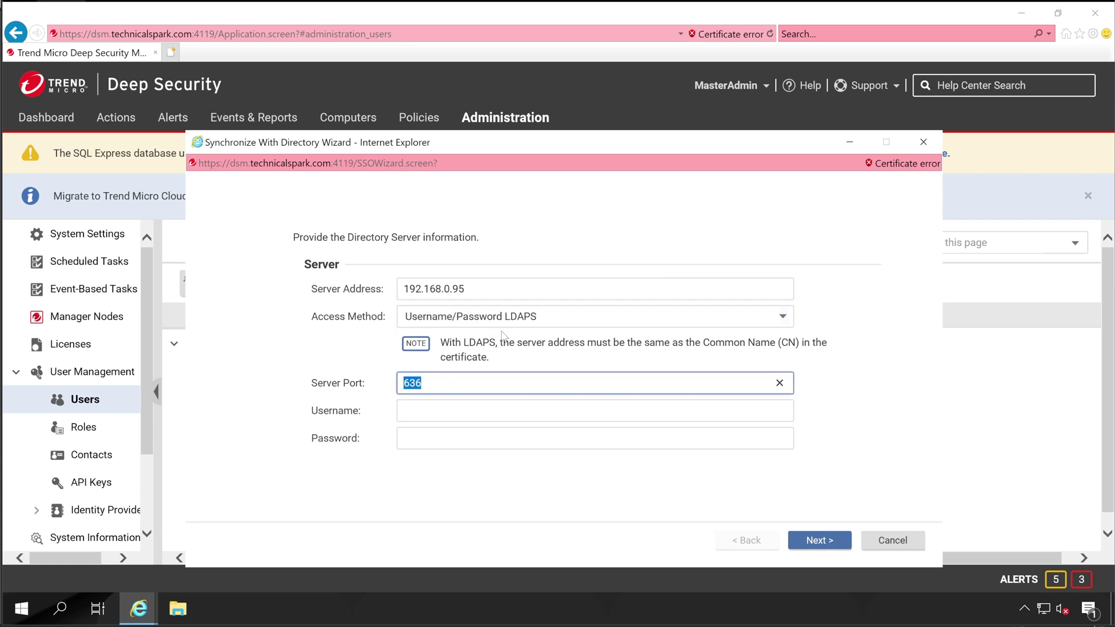
Set the access method back to StartTLS on port 389 and select server address 192.168.0.95.
click(534, 318)
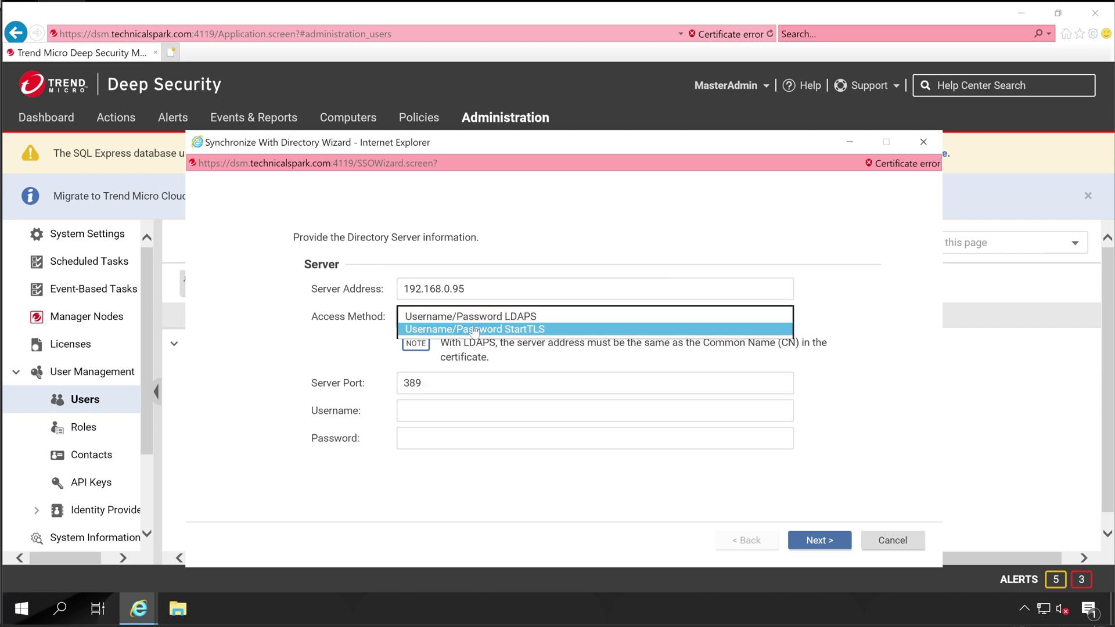
click(475, 331)
drag(473, 382, 236, 388)
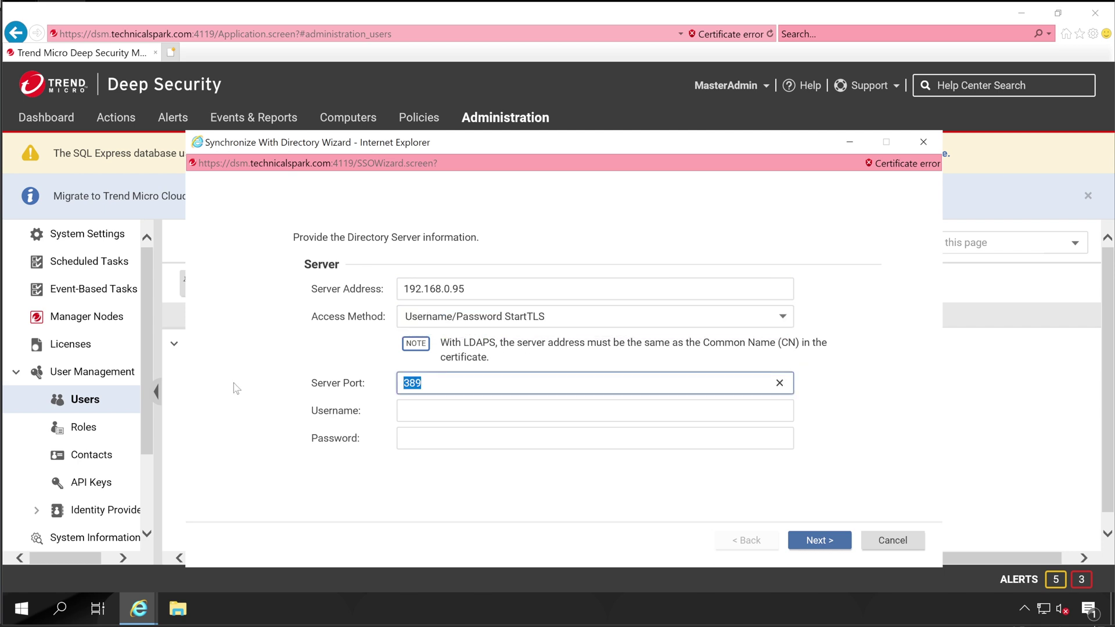
drag(503, 289, 329, 297)
key(ctrl+c)
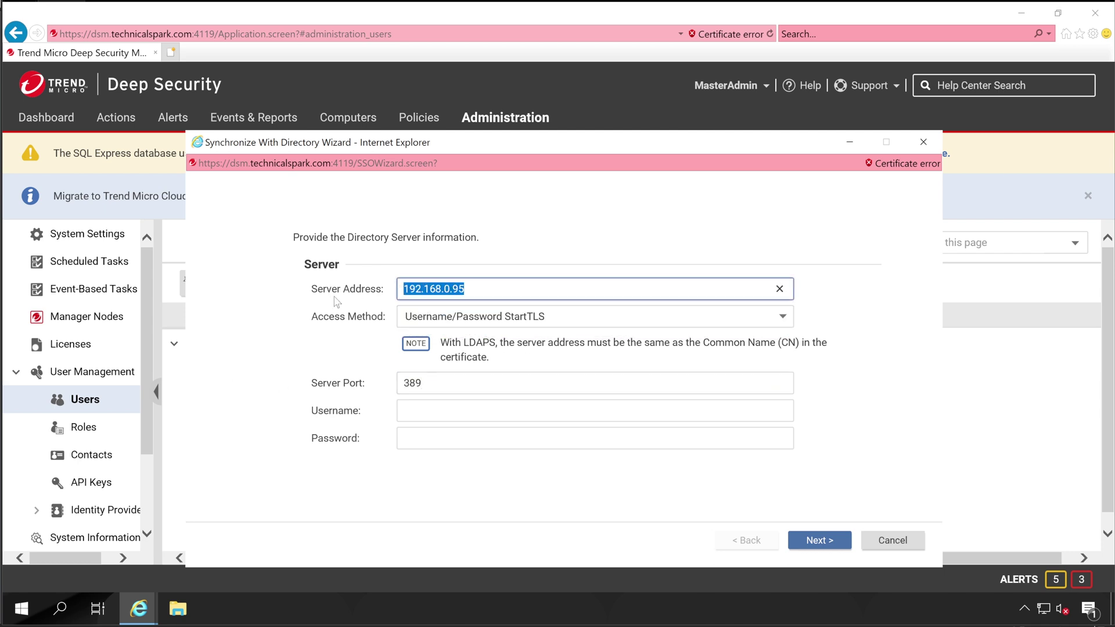
key(super+r)
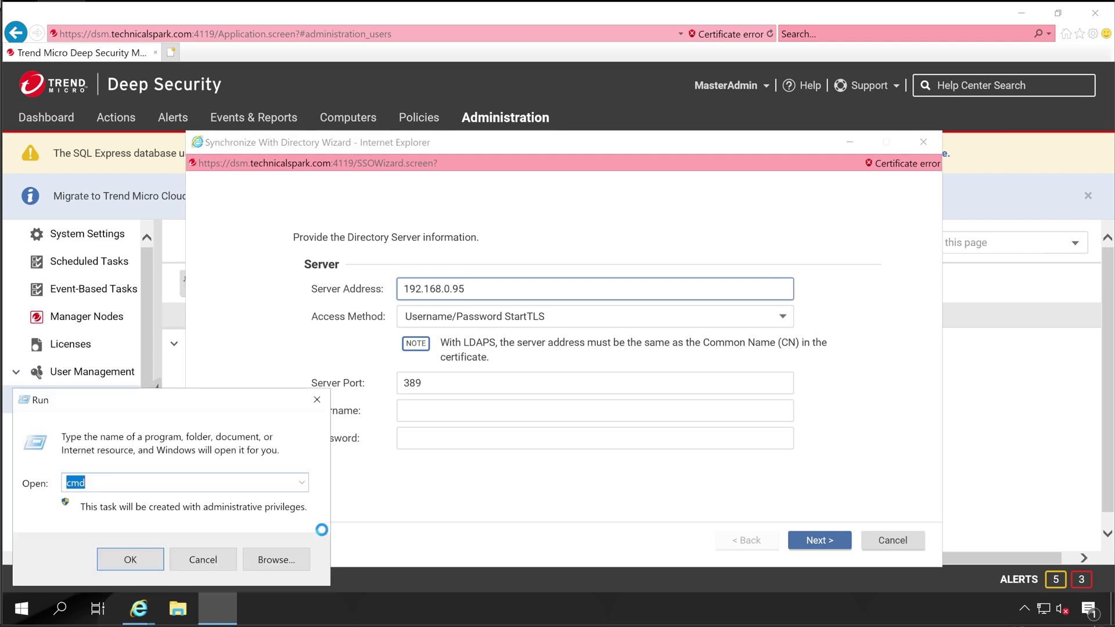
Run telnet 192.168.0.95 389 in Command Prompt to confirm the port answers, then close the session.
text(cmd)
key(Return)
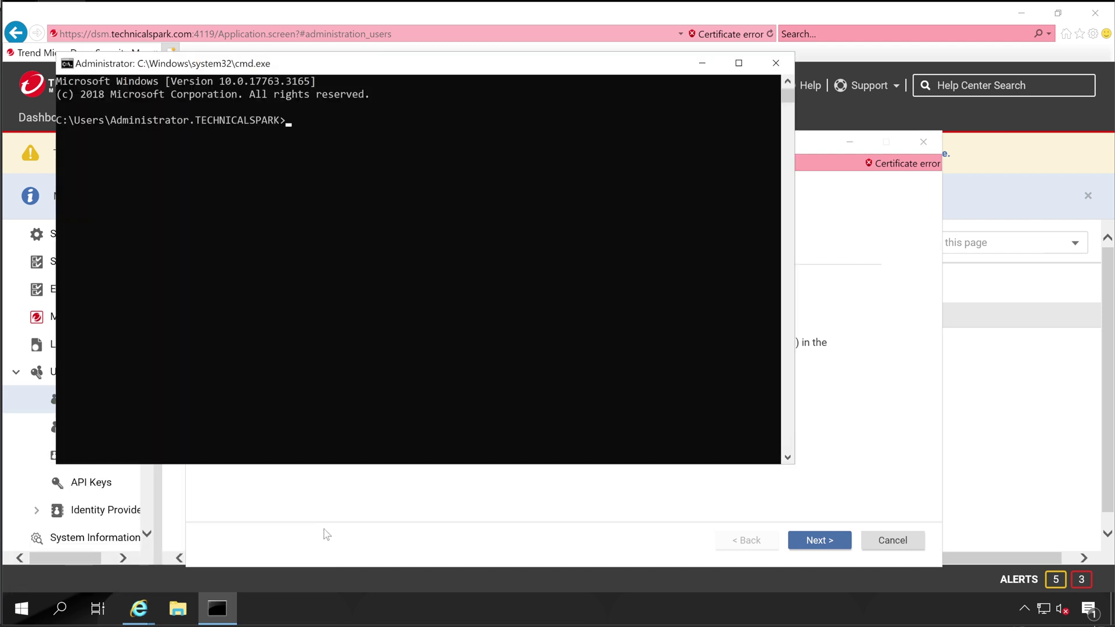
text(ten)
key(BackSpace)
text(lnet)
key(ctrl+v)
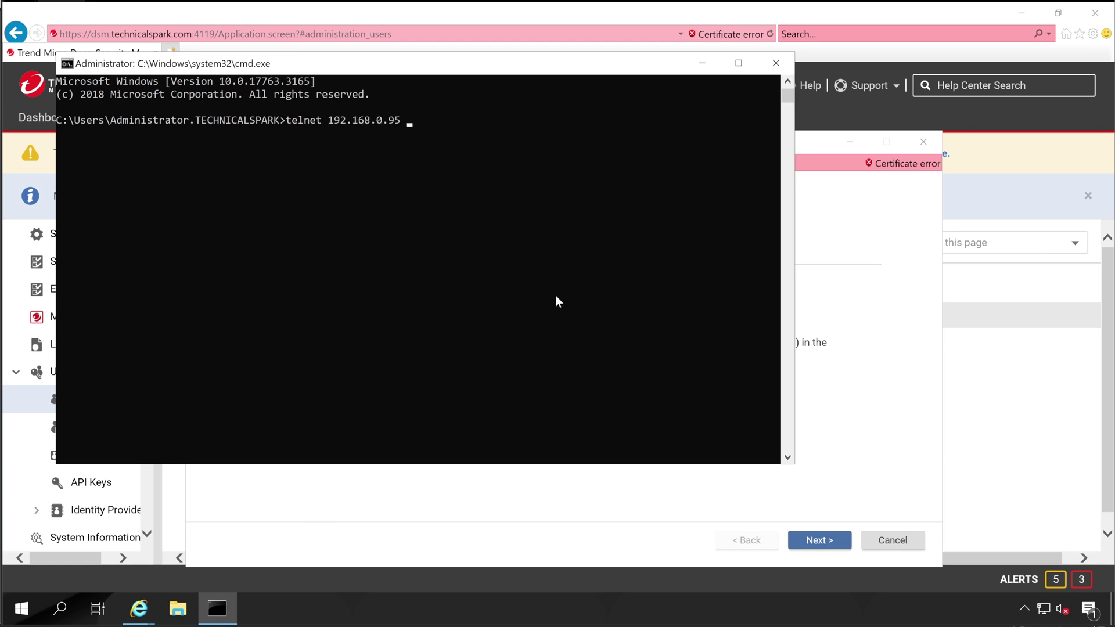
drag(424, 64, 894, 103)
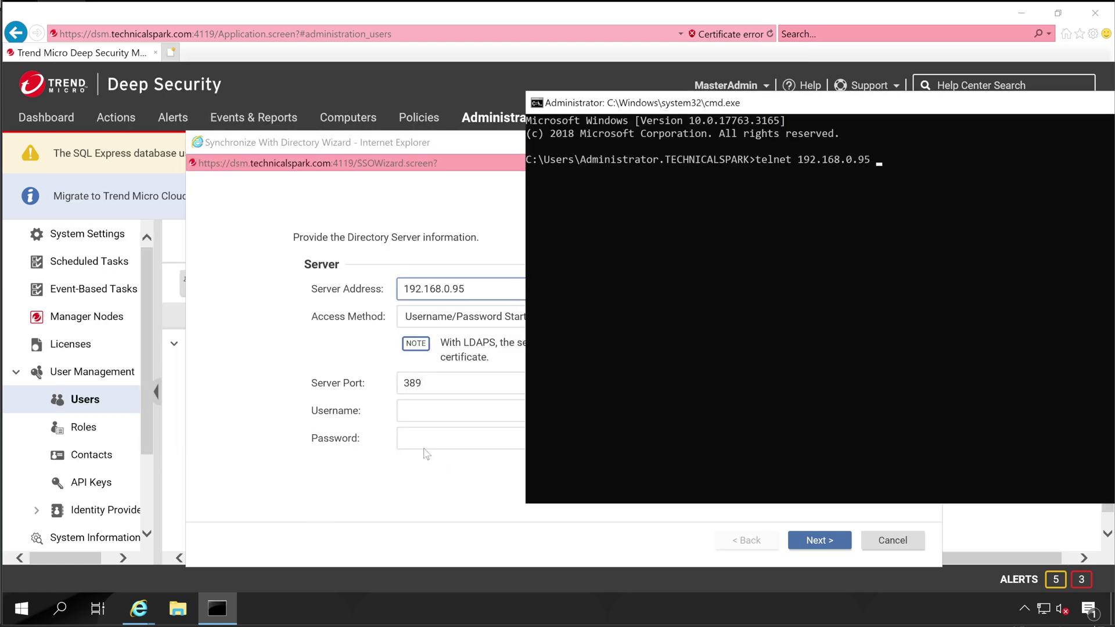
text(389)
key(Return)
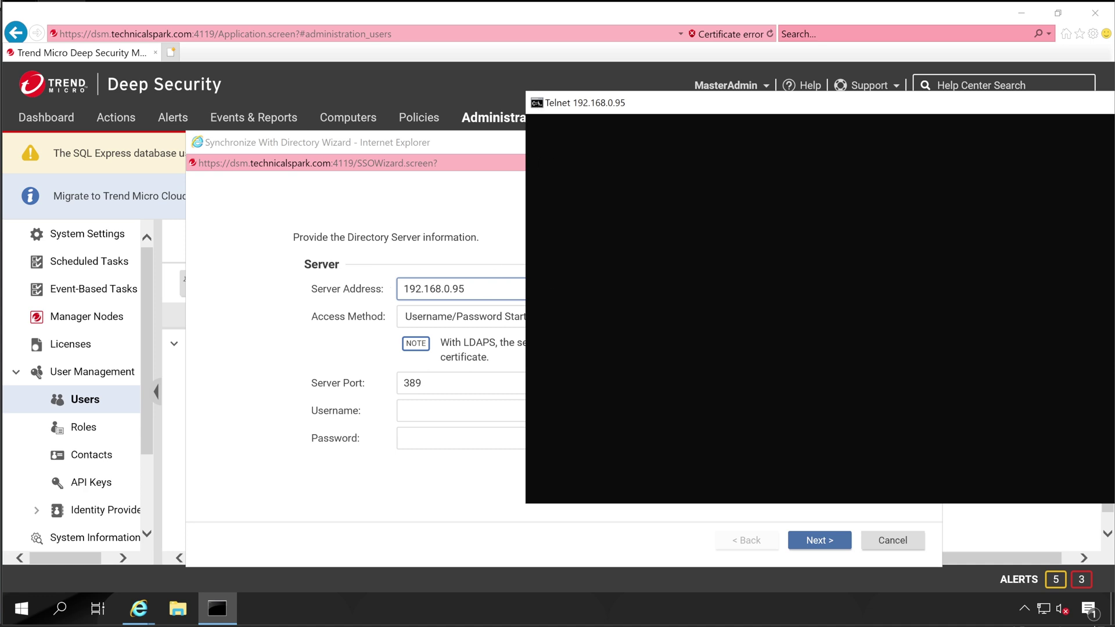
double_click(536, 103)
click(465, 411)
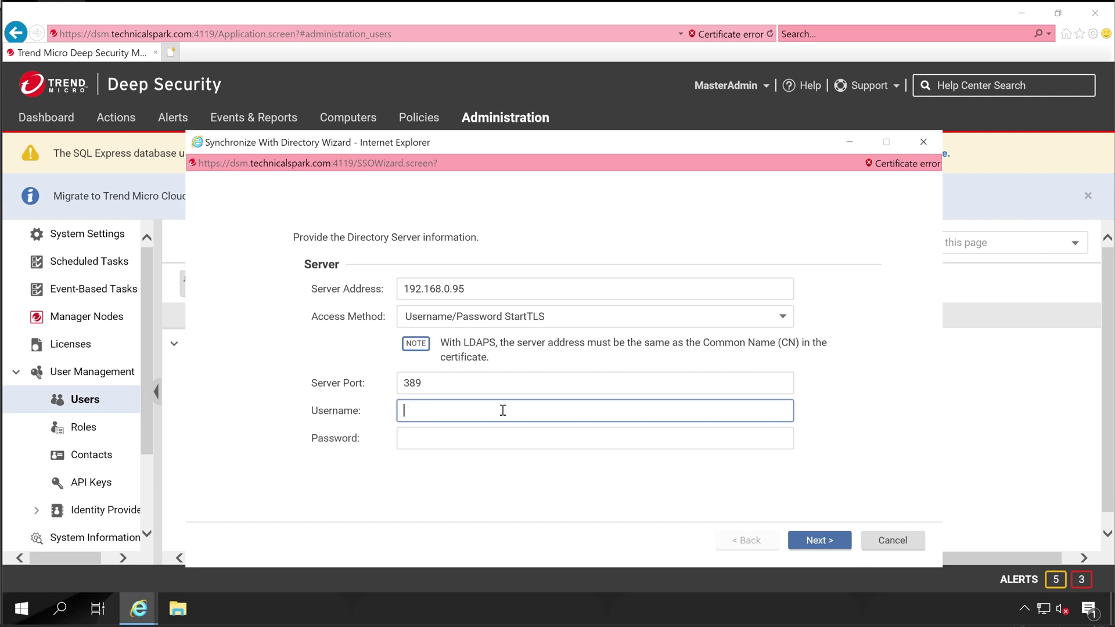
Submit the administrator directory credentials and note the 'unable to connect' error for 192.168.0.95:389.
text(Administrator)
key(Tab)
text(•••••••••)
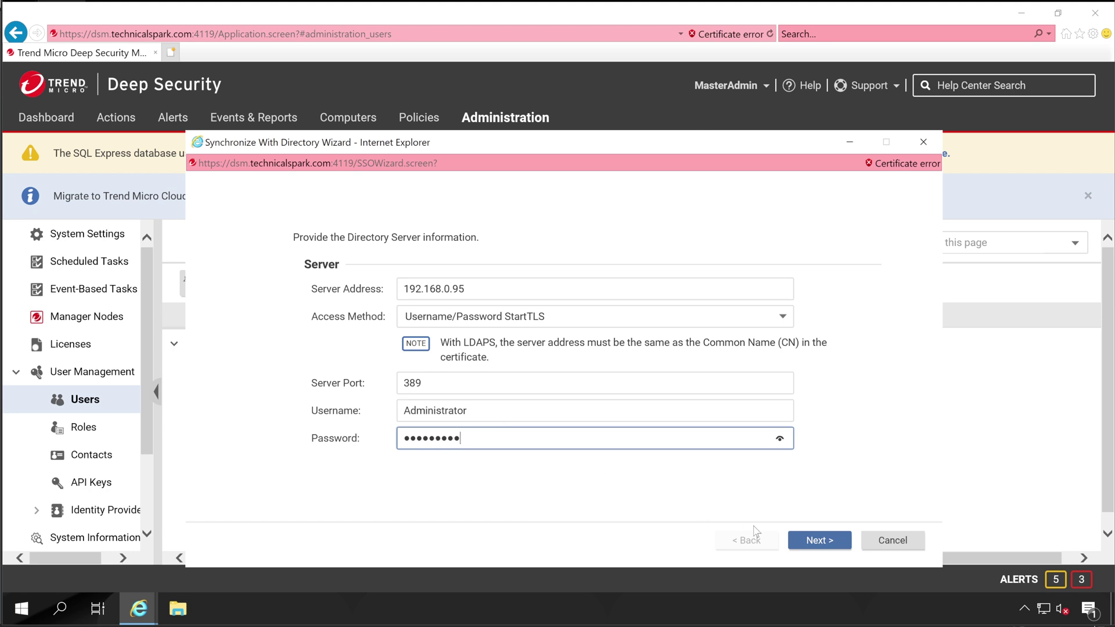
click(814, 540)
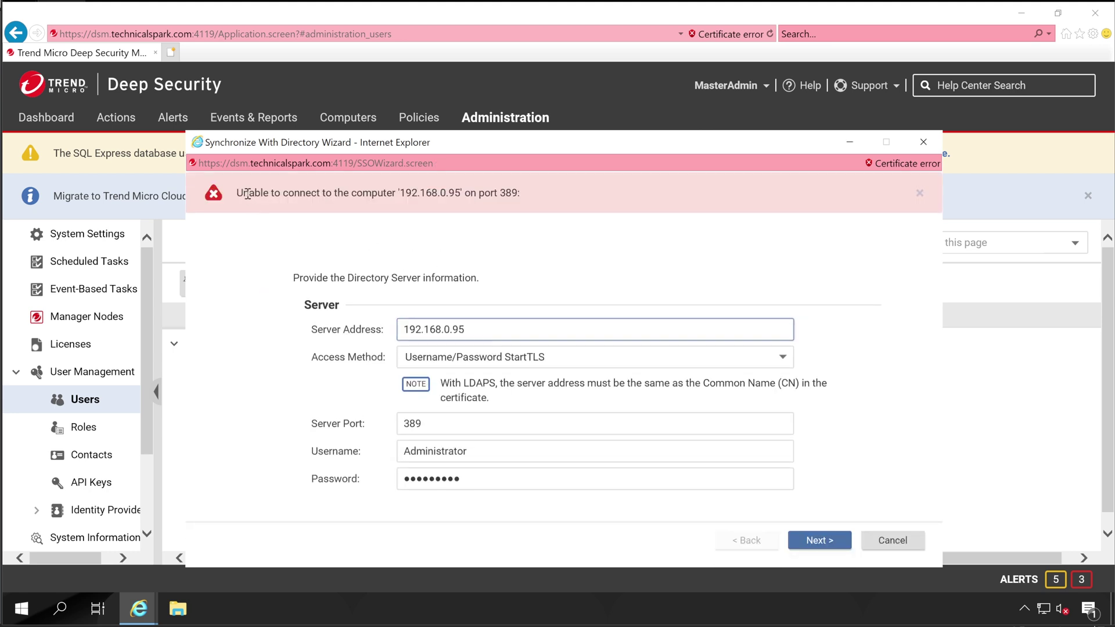
drag(247, 193, 521, 193)
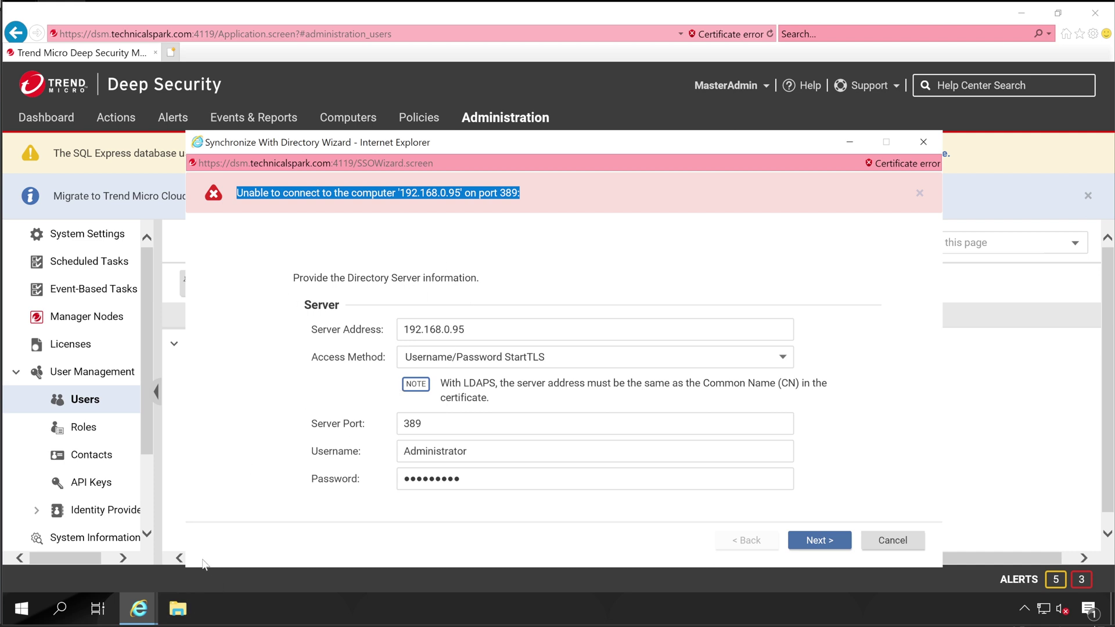
click(178, 608)
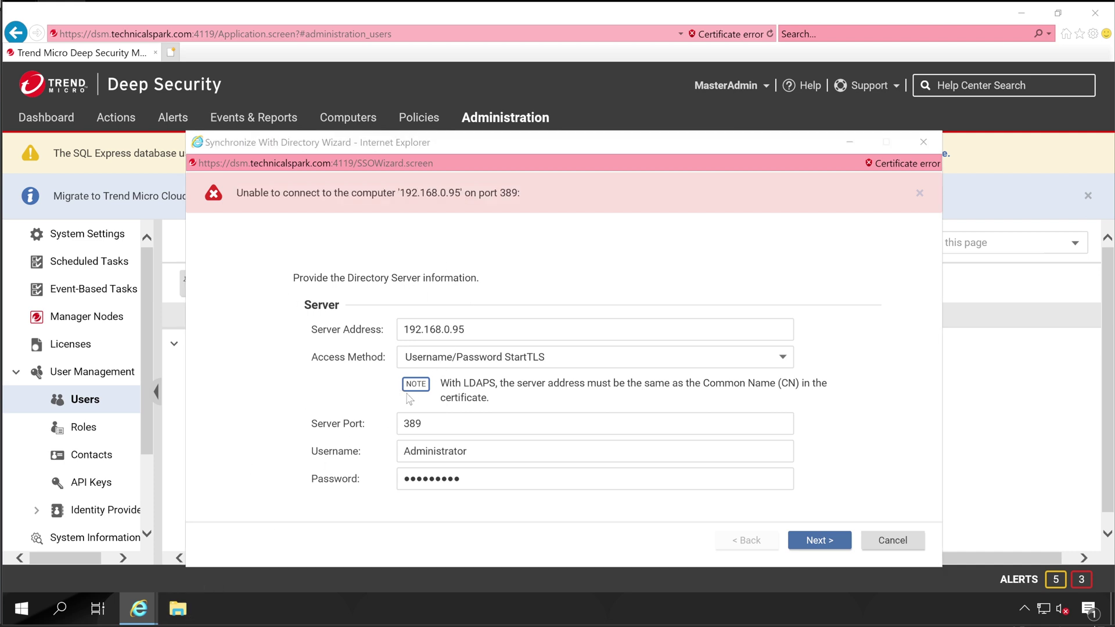
Browse via This PC and Local Disk (C:) to Program Files\Trend Micro\Deep Security Manager.
click(221, 356)
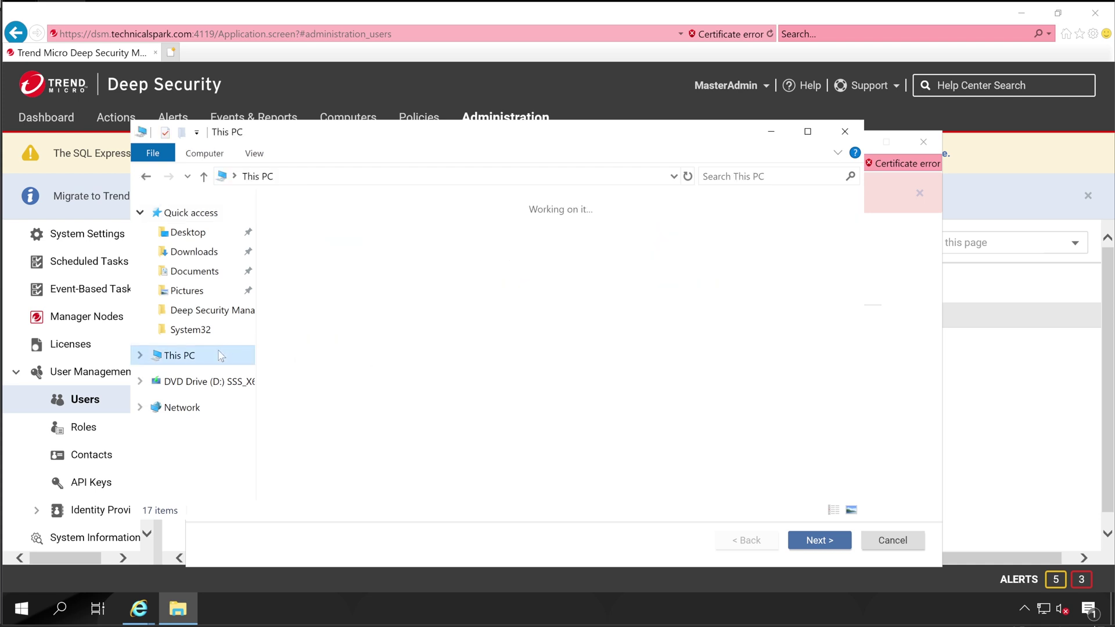
double_click(326, 437)
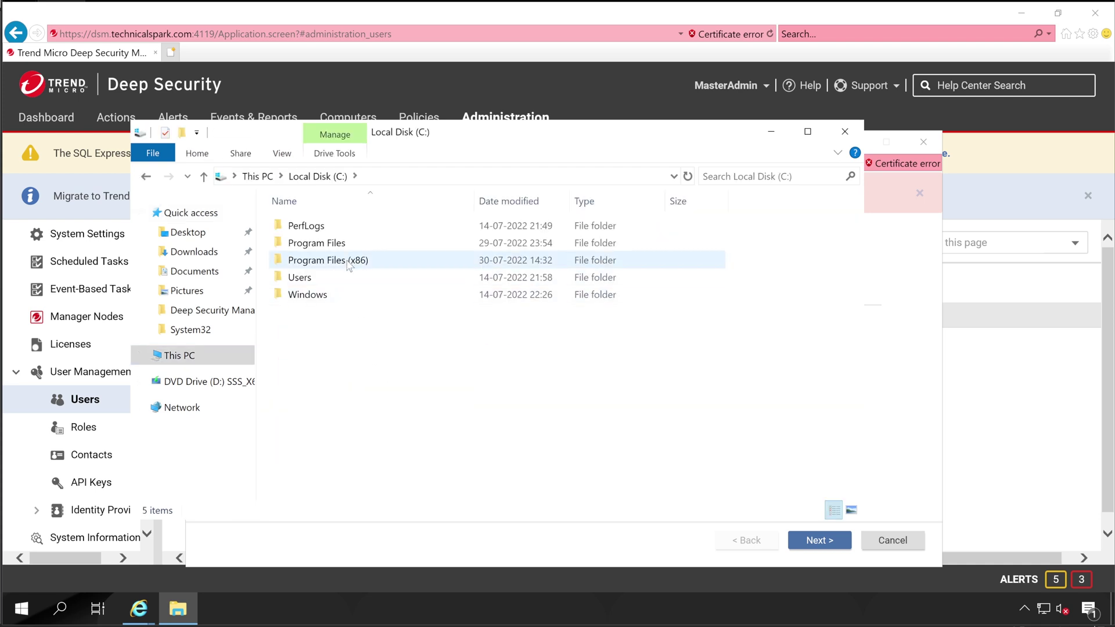
double_click(318, 243)
click(349, 387)
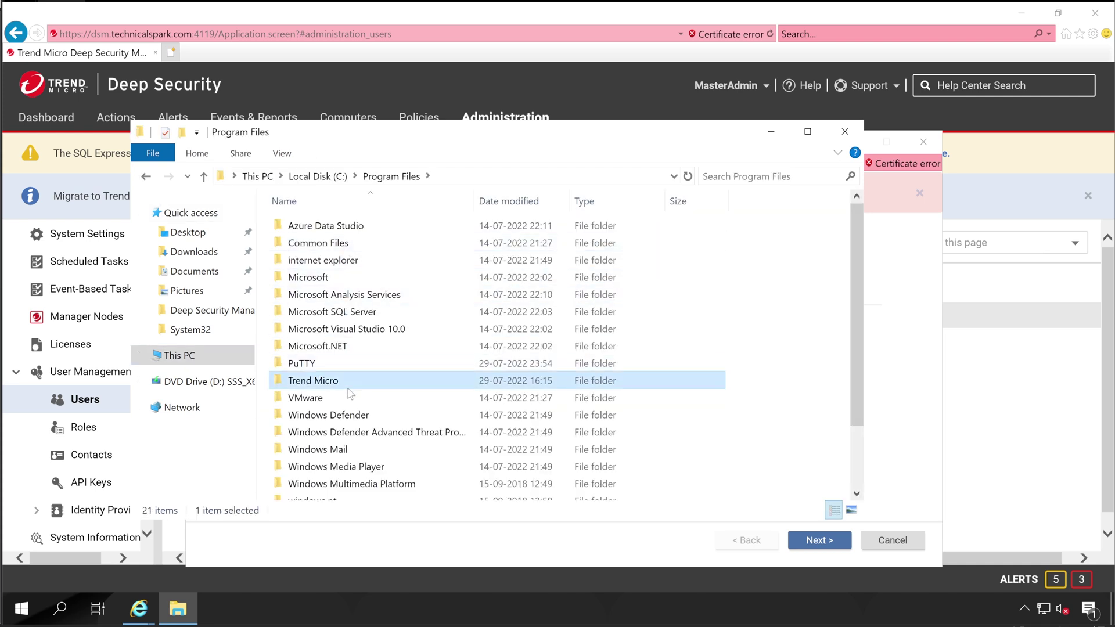
double_click(349, 387)
double_click(355, 265)
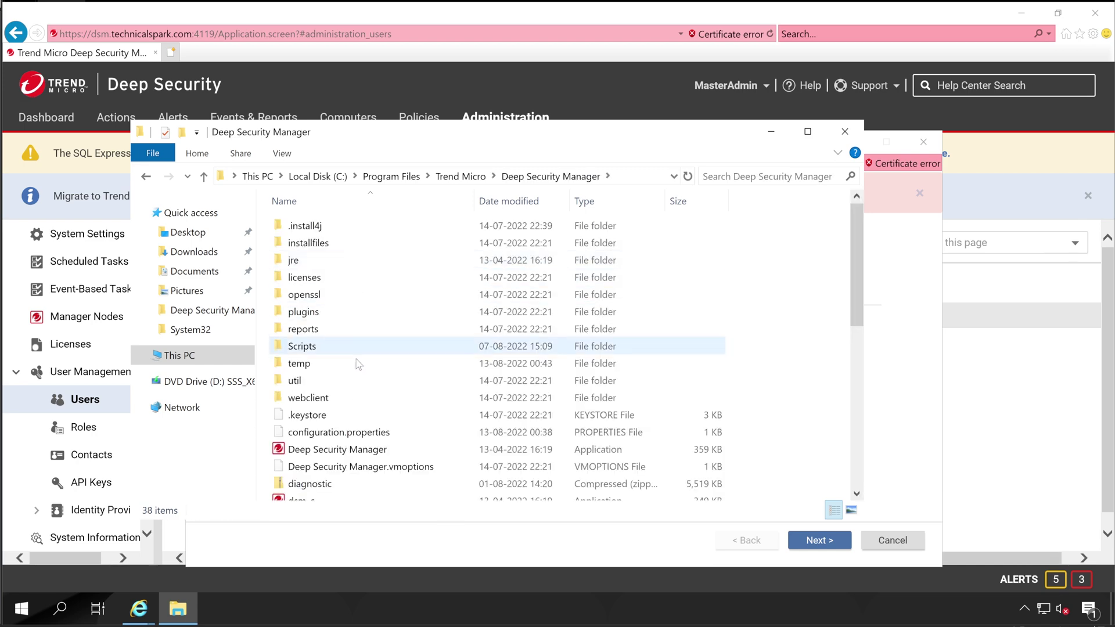
scroll(371, 453, down, 5)
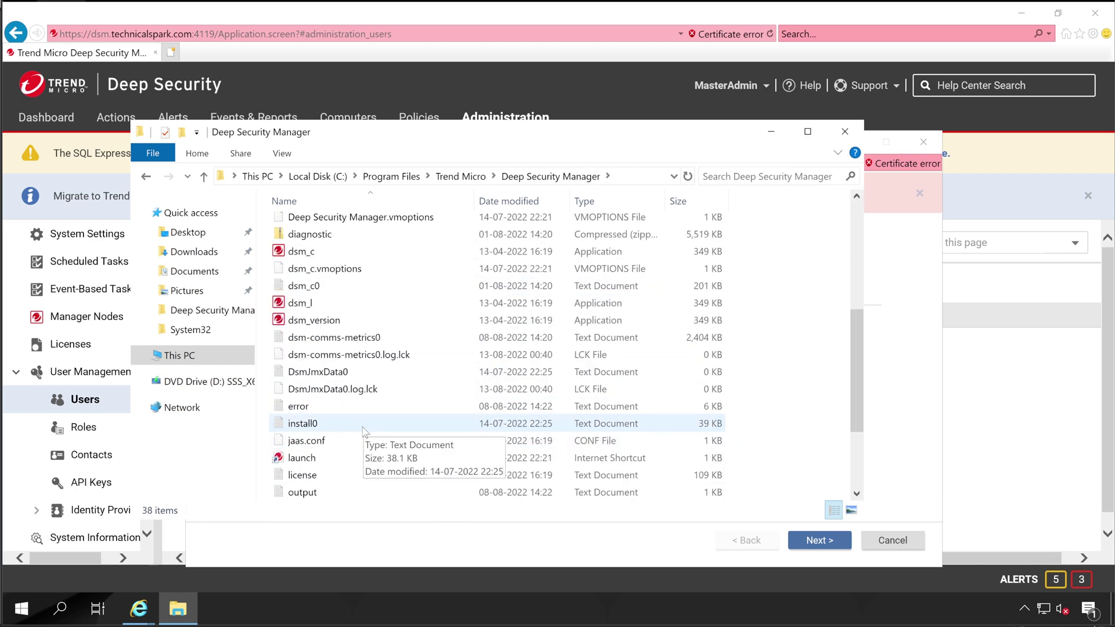
Open the server0 log in Notepad, maximise it, and jump to the end.
scroll(357, 350, down, 1)
scroll(358, 350, down, 2)
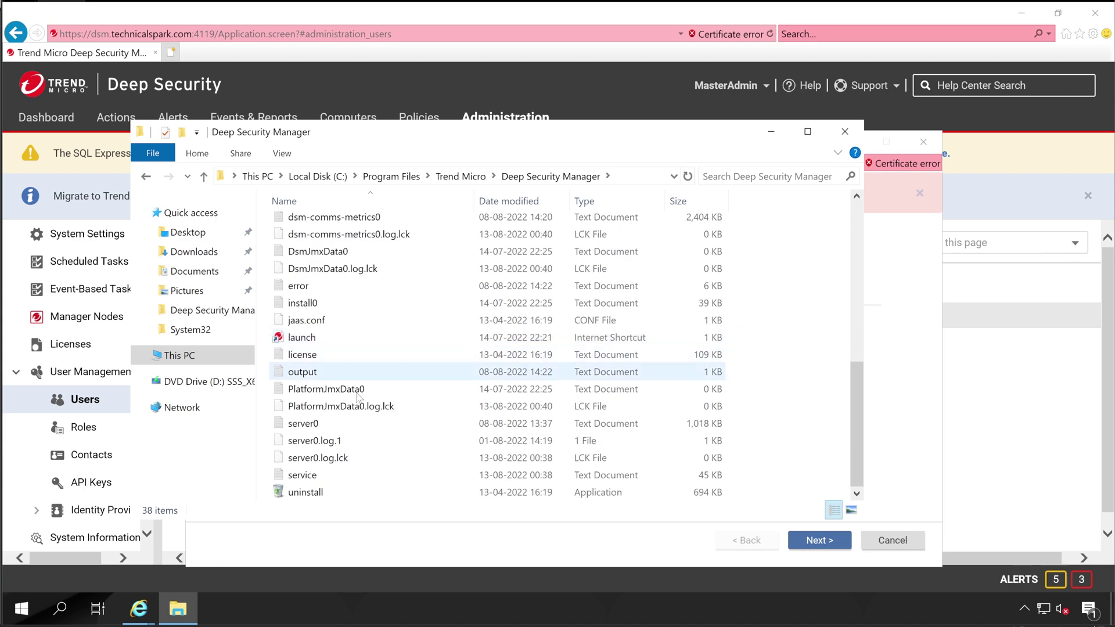
click(371, 429)
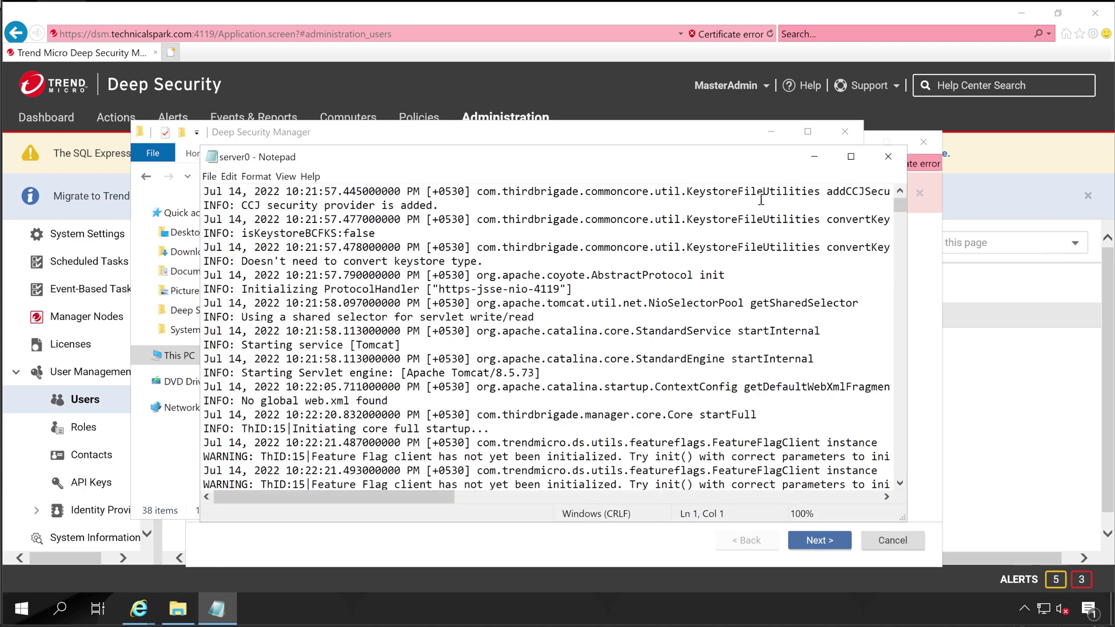
click(852, 154)
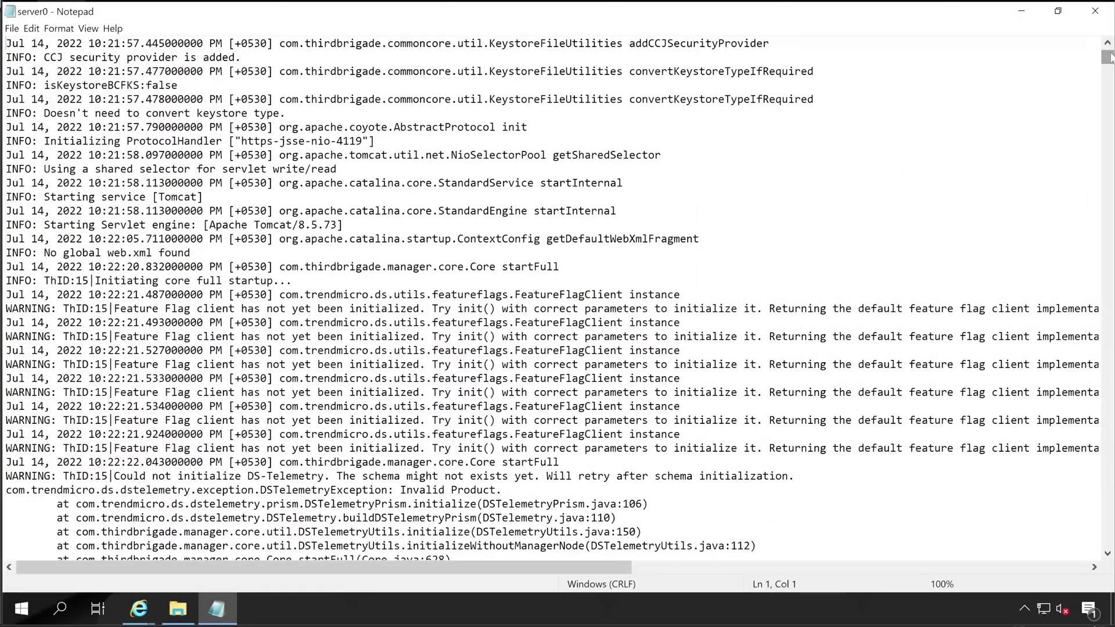
key(ctrl+End)
key(ctrl+Home)
key(ctrl+End)
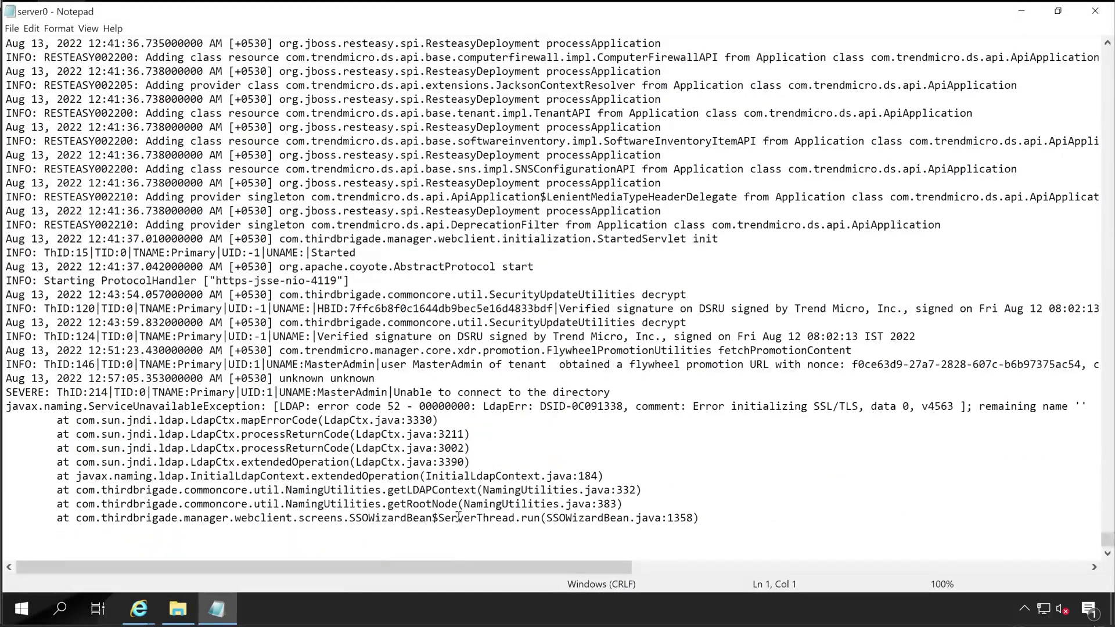
Highlight the 'Error initializing SSL/TLS' message and LDAP error code 52, then close Notepad.
scroll(419, 518, up, 2)
drag(356, 476, 642, 479)
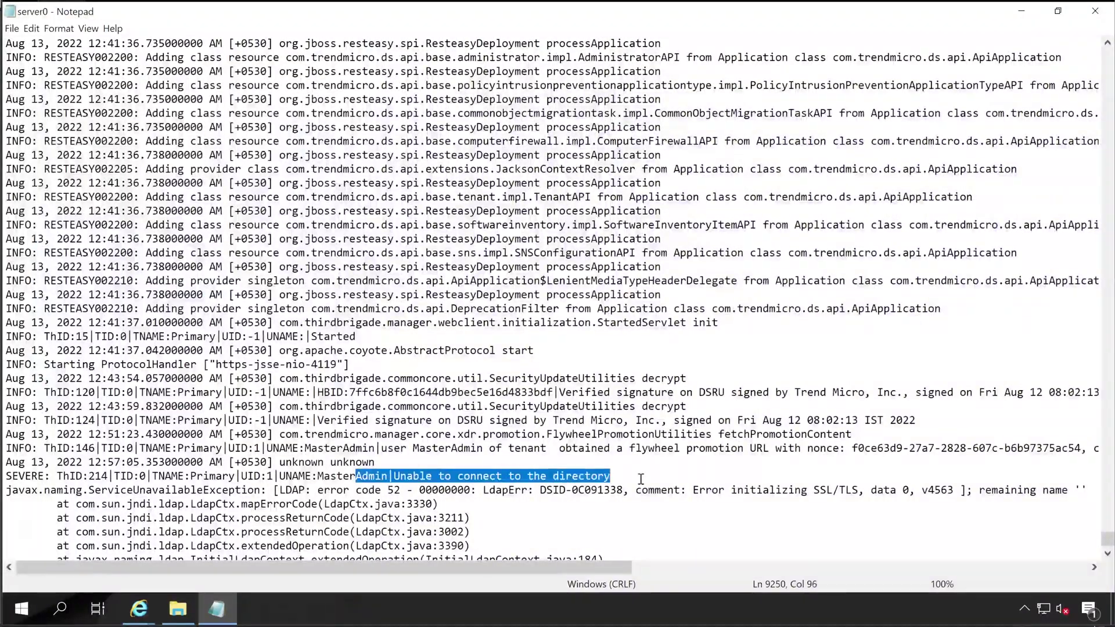
scroll(474, 502, down, 2)
drag(693, 406, 1005, 406)
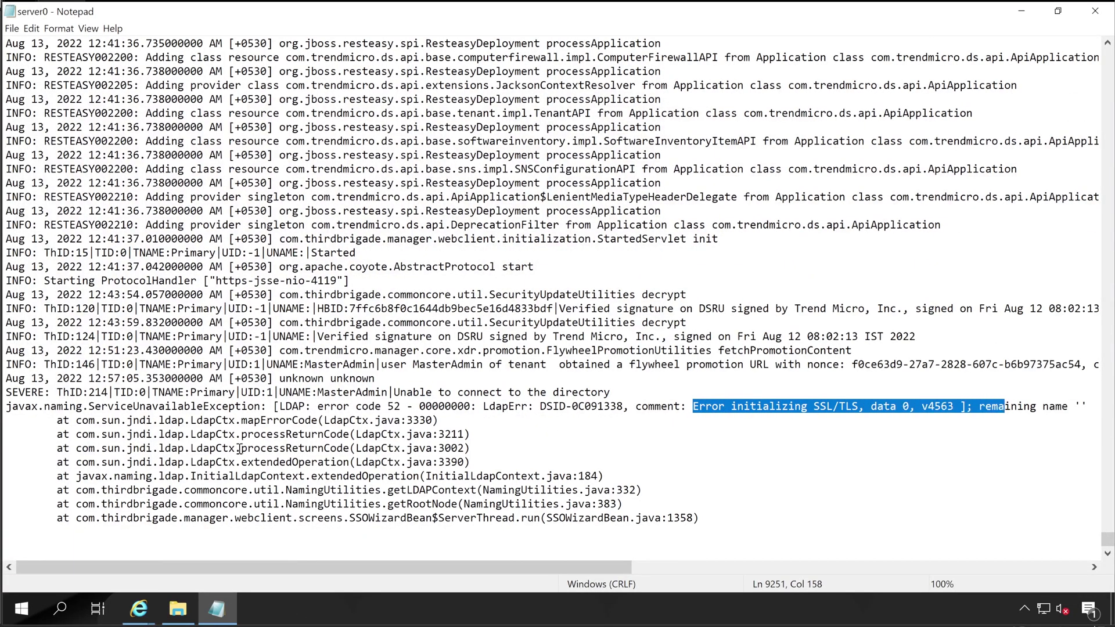
scroll(405, 462, up, 15)
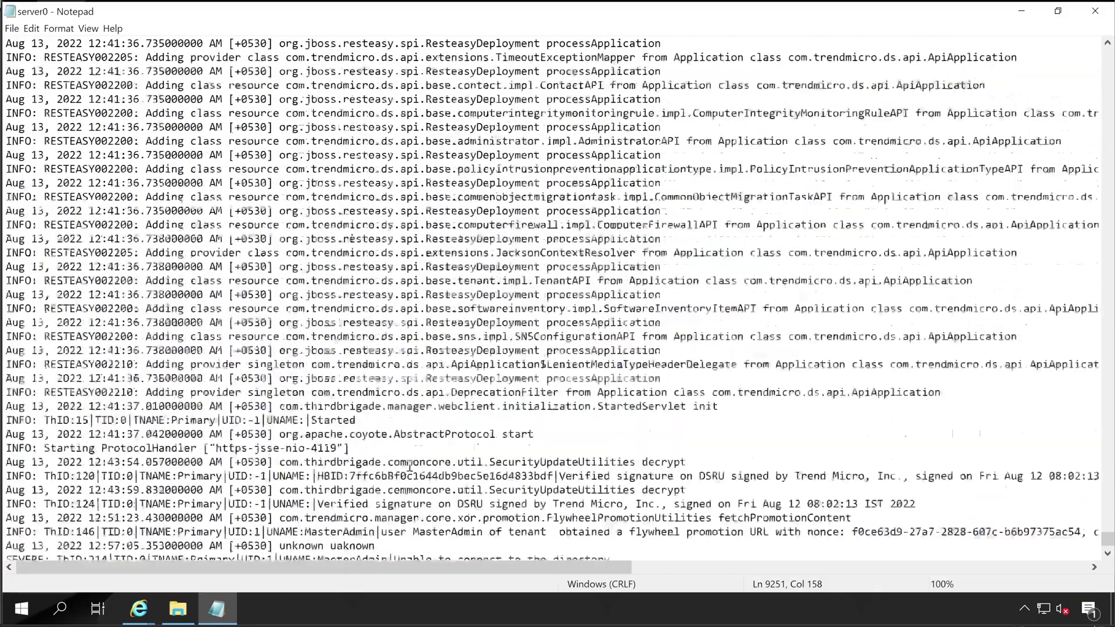
scroll(319, 405, down, 15)
drag(318, 405, 525, 407)
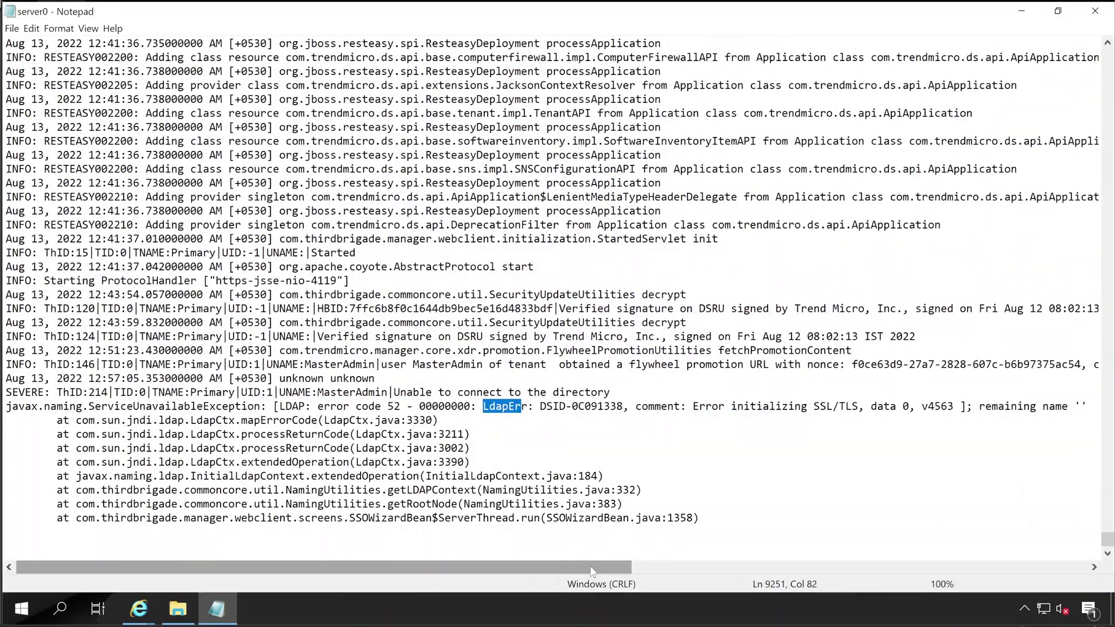
click(1098, 21)
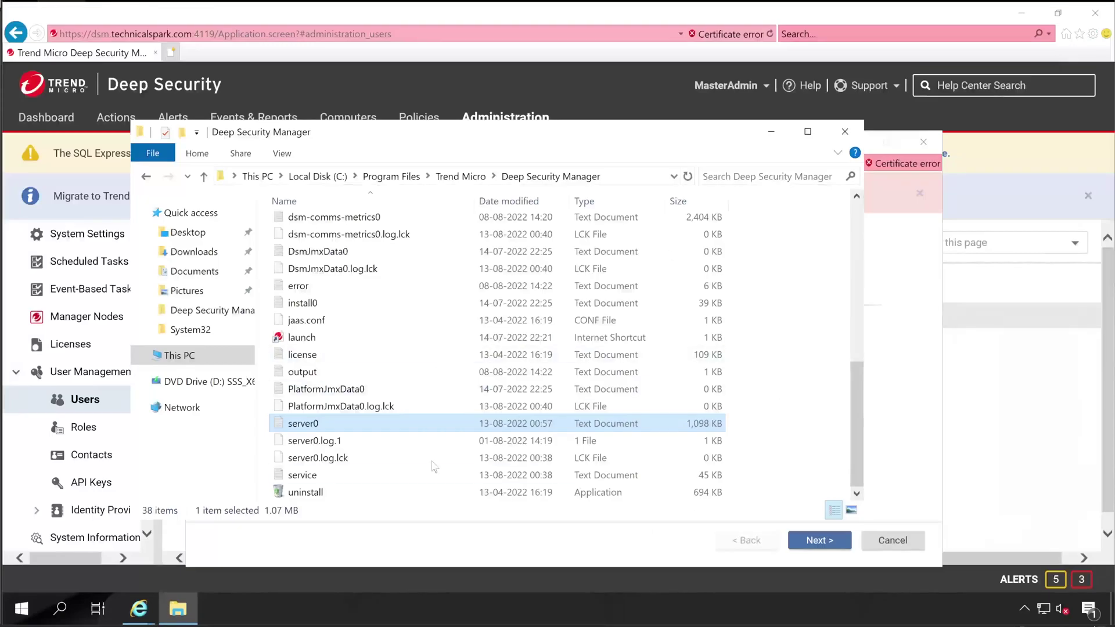
Retry the directory connection using Username/Password LDAPS on port 636.
key(alt+Tab)
click(476, 358)
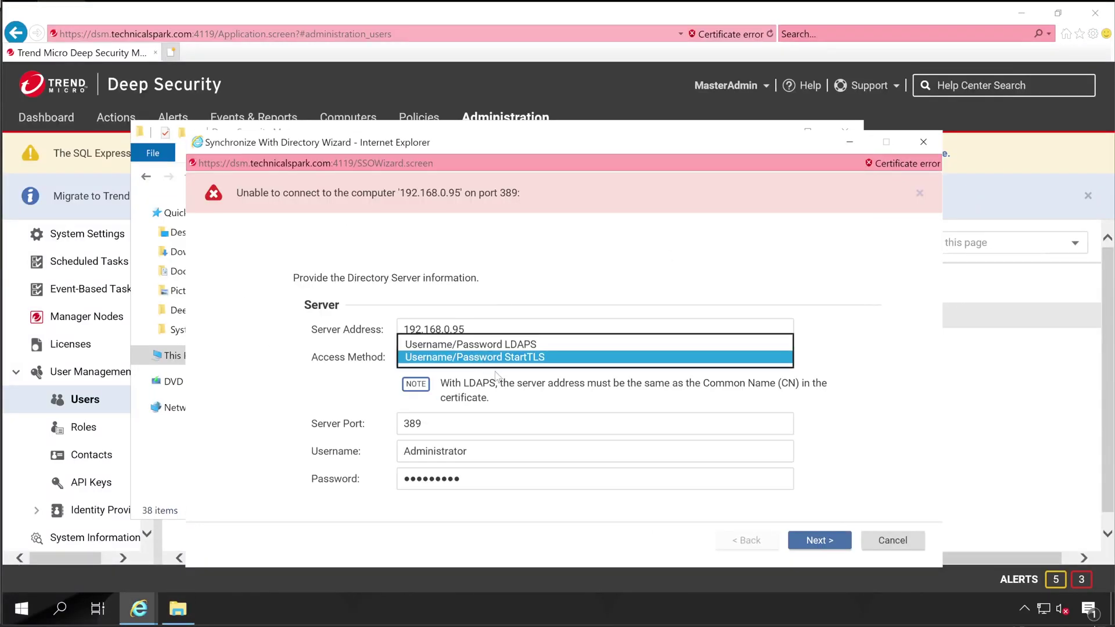
click(518, 344)
click(804, 549)
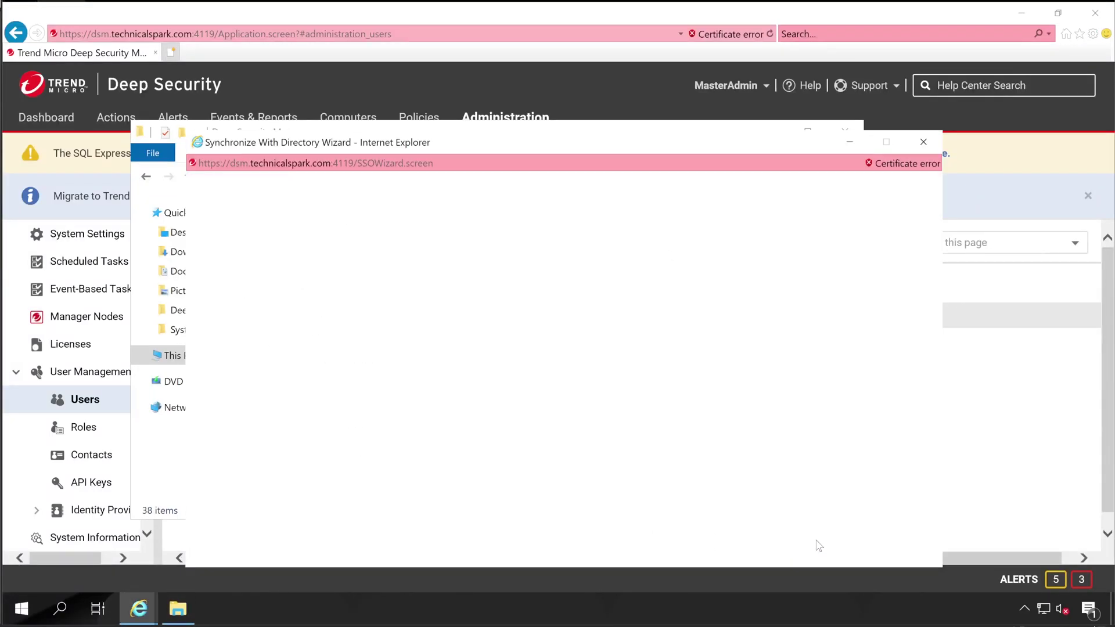
Switch back to StartTLS and retry the connection on port 389.
click(518, 356)
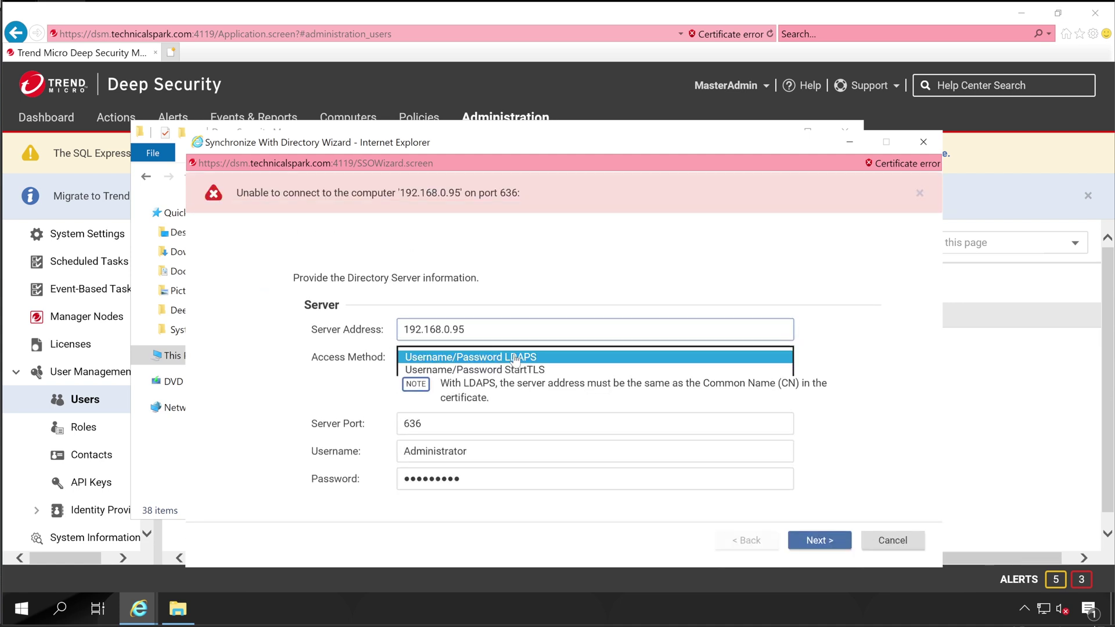
click(530, 369)
click(816, 541)
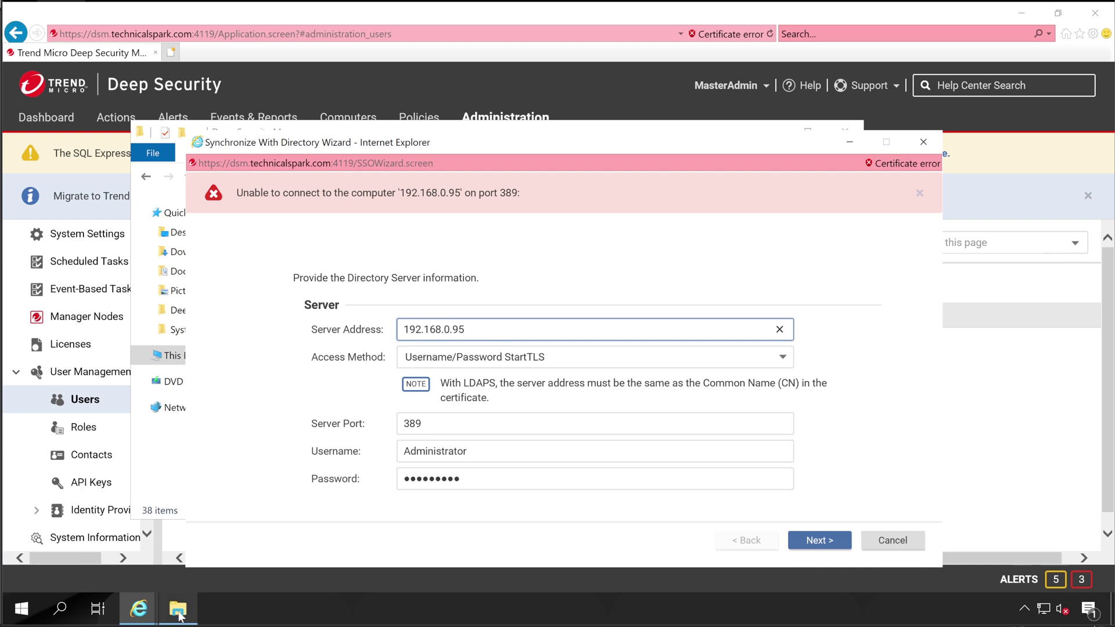
click(177, 609)
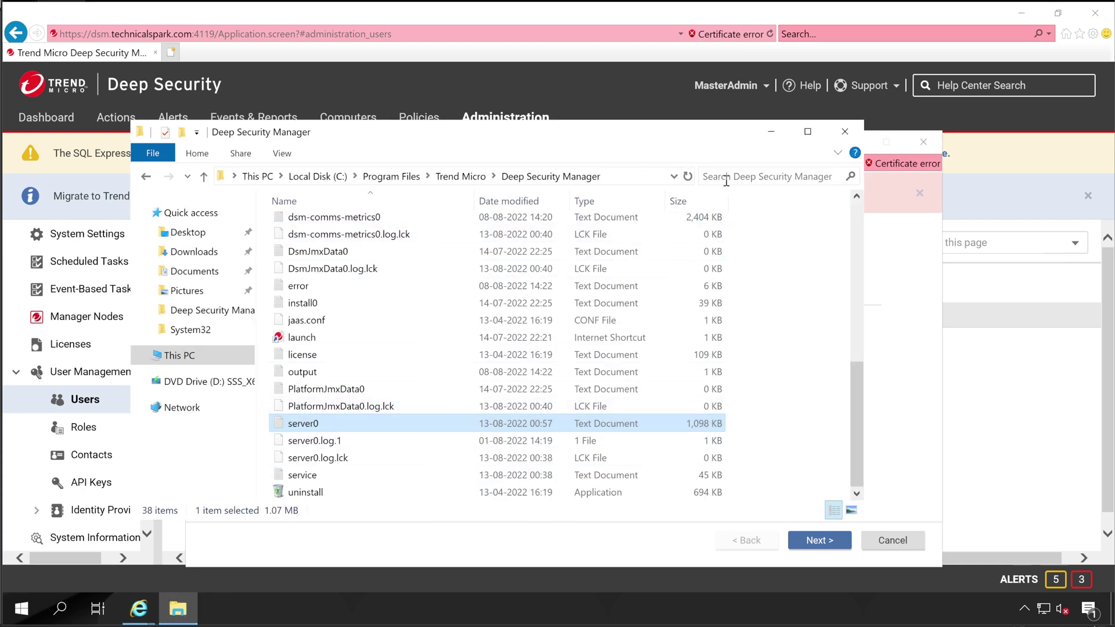
Refresh the folder and reopen the updated server0 log maximised at its latest entries.
click(689, 177)
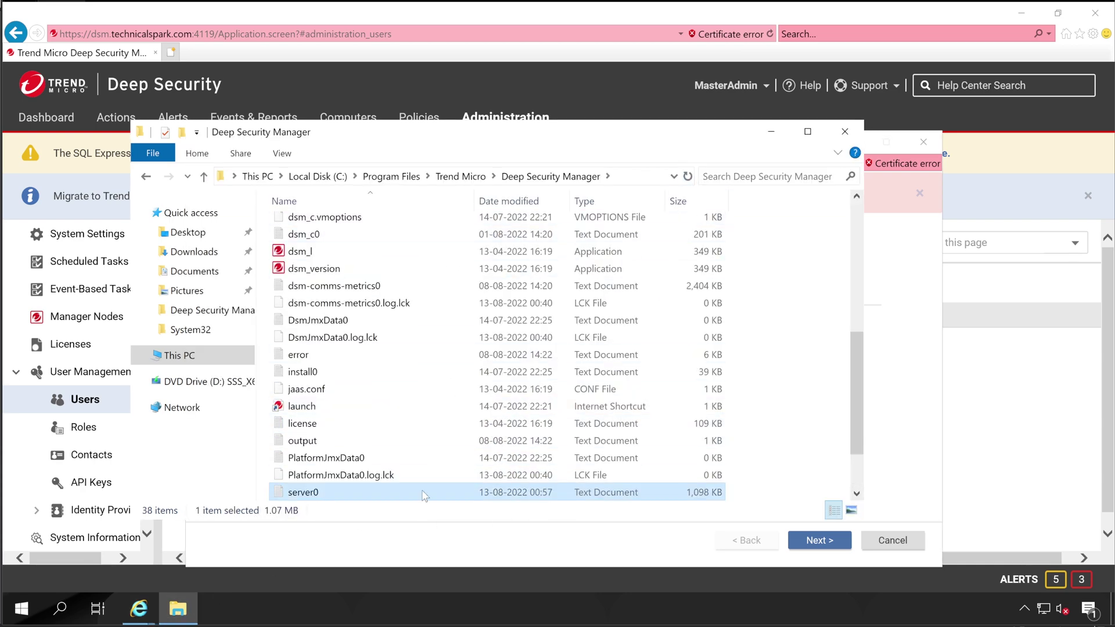
double_click(424, 493)
drag(902, 197, 900, 470)
click(851, 157)
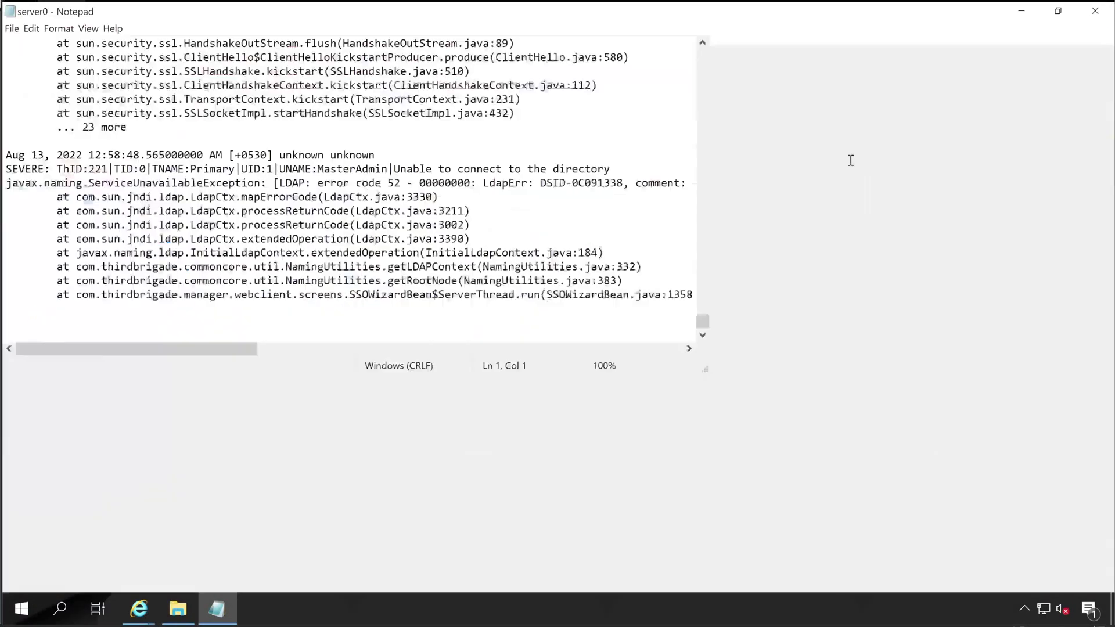
drag(385, 395, 482, 477)
click(477, 505)
Select the CommunicationException details showing the 636 'Couldn't kickstart handshaking' failure.
scroll(448, 508, up, 5)
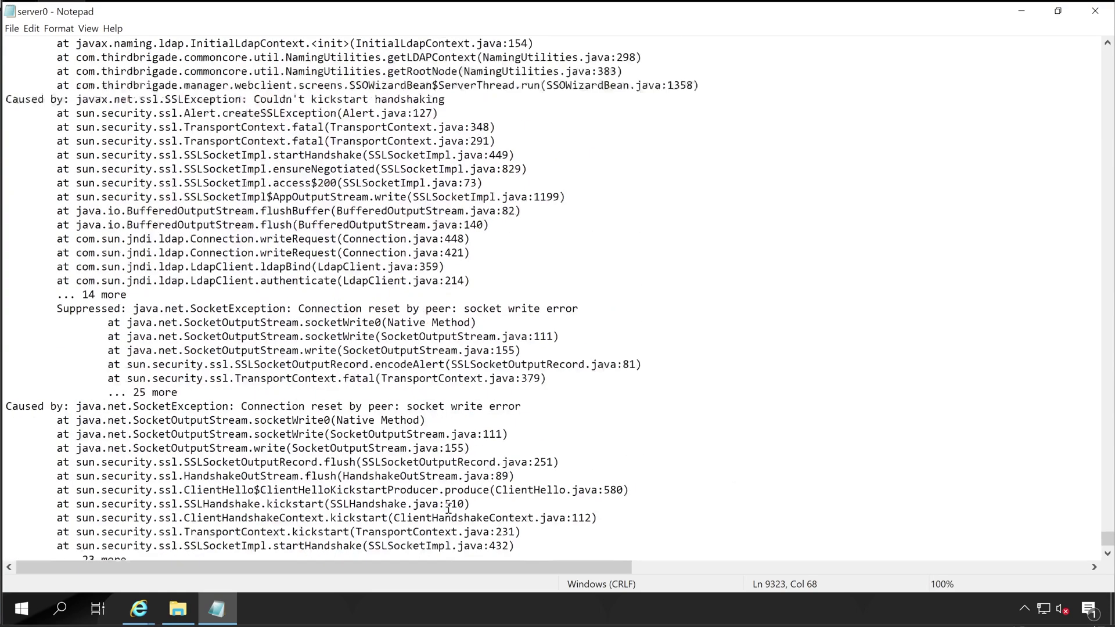
scroll(449, 510, up, 8)
drag(280, 197, 755, 214)
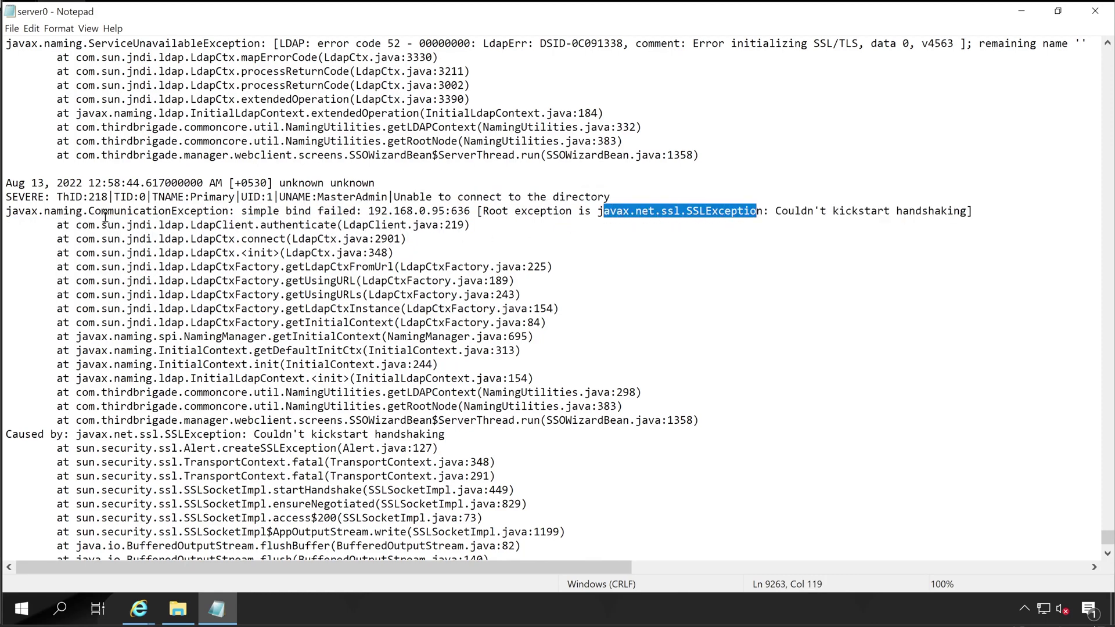
drag(108, 212, 333, 243)
scroll(340, 309, down, 12)
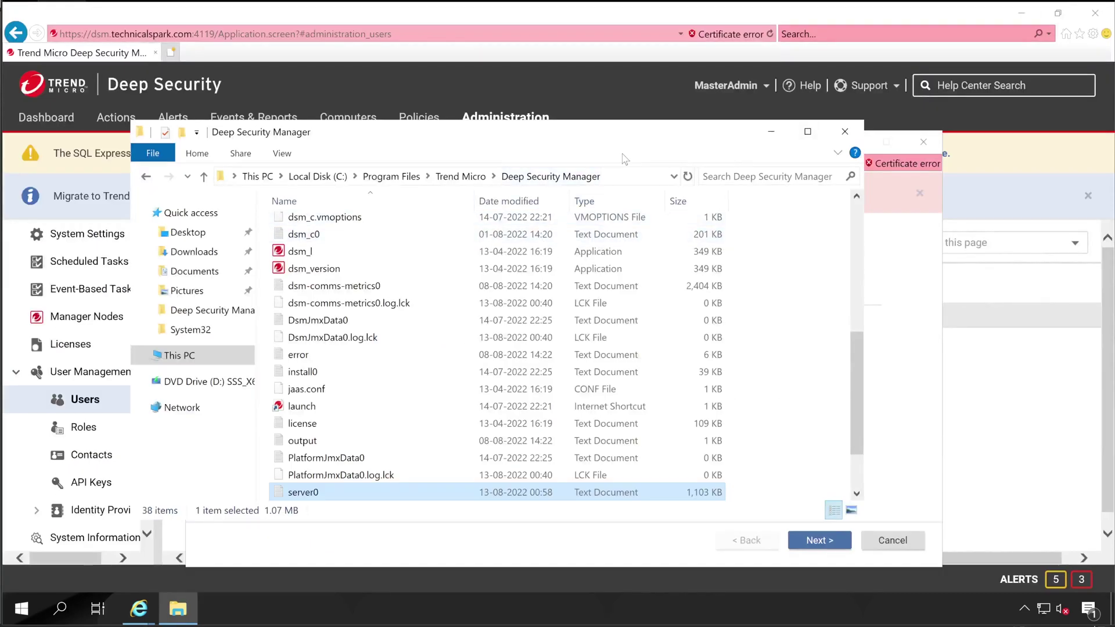
Open an administrator Command Prompt from Run and run ipconfig.
click(845, 131)
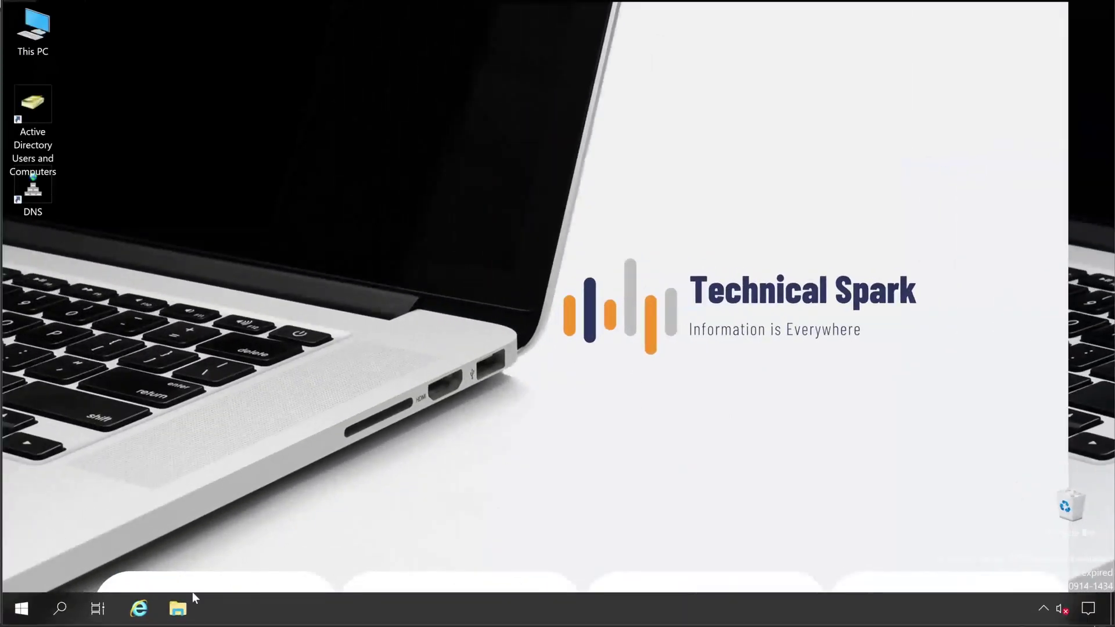
right_click(21, 609)
click(72, 524)
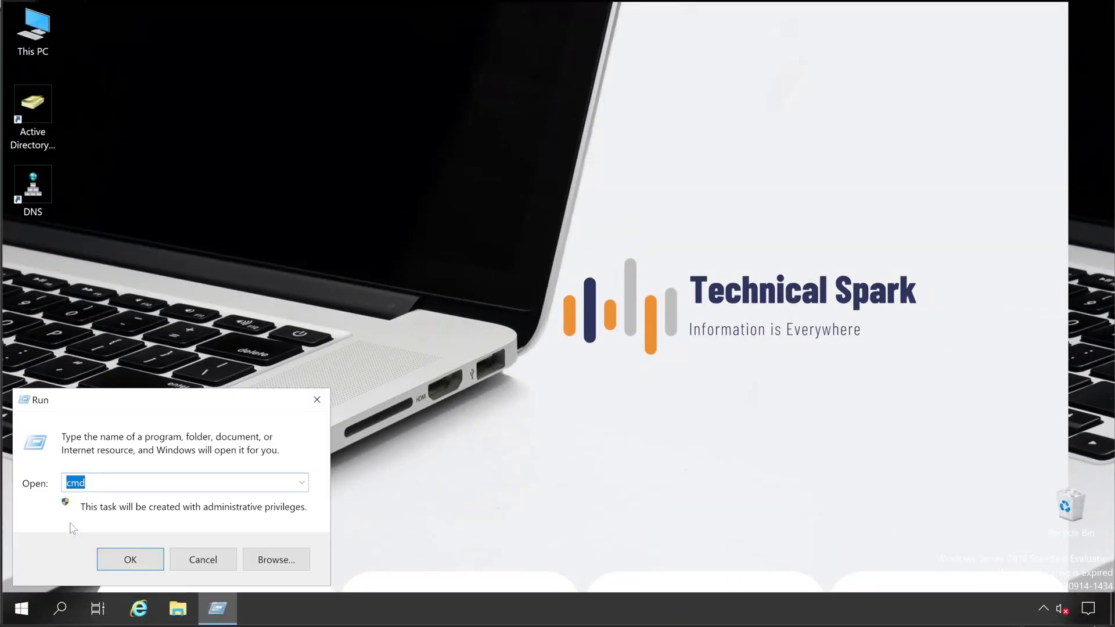
key(Return)
text(ipc)
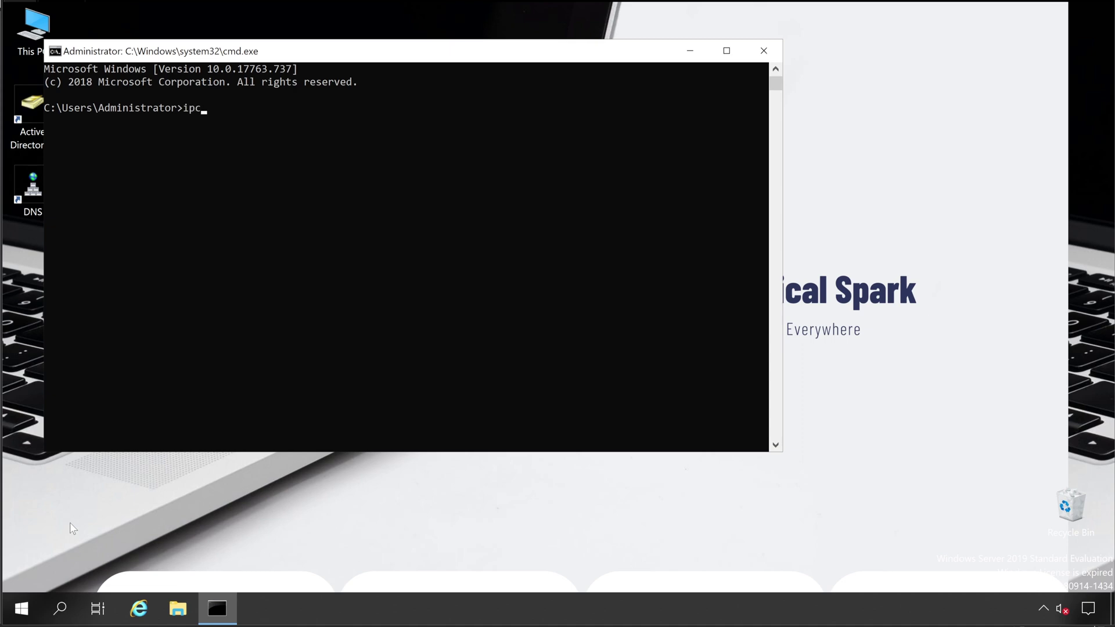
text(onfig)
key(Return)
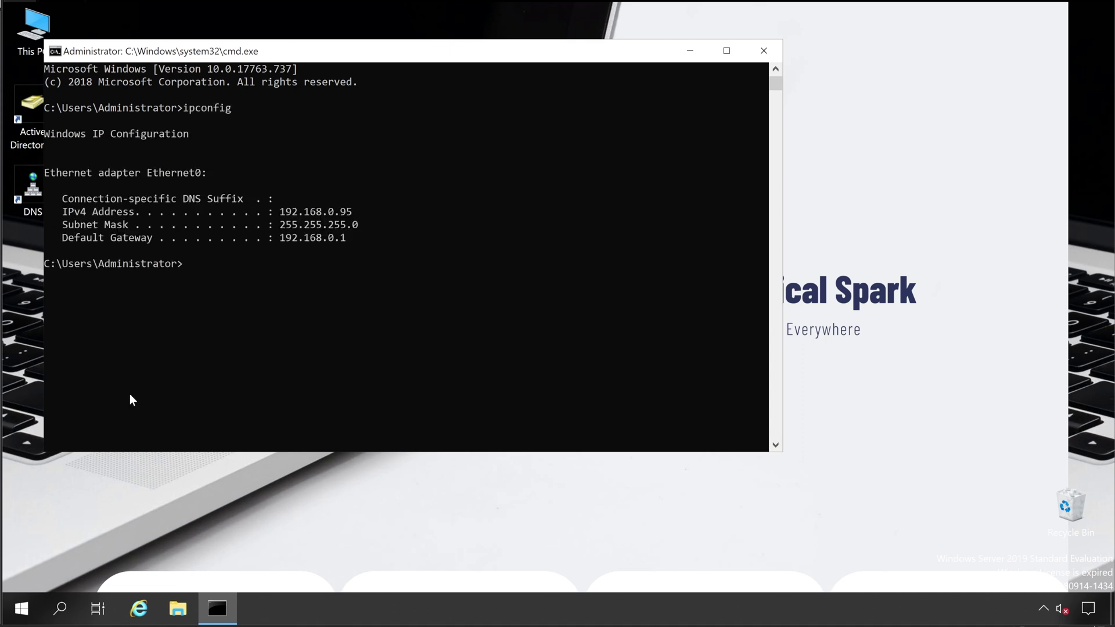
Check the IPv4 address 192.168.0.95 and move the console window aside.
click(283, 212)
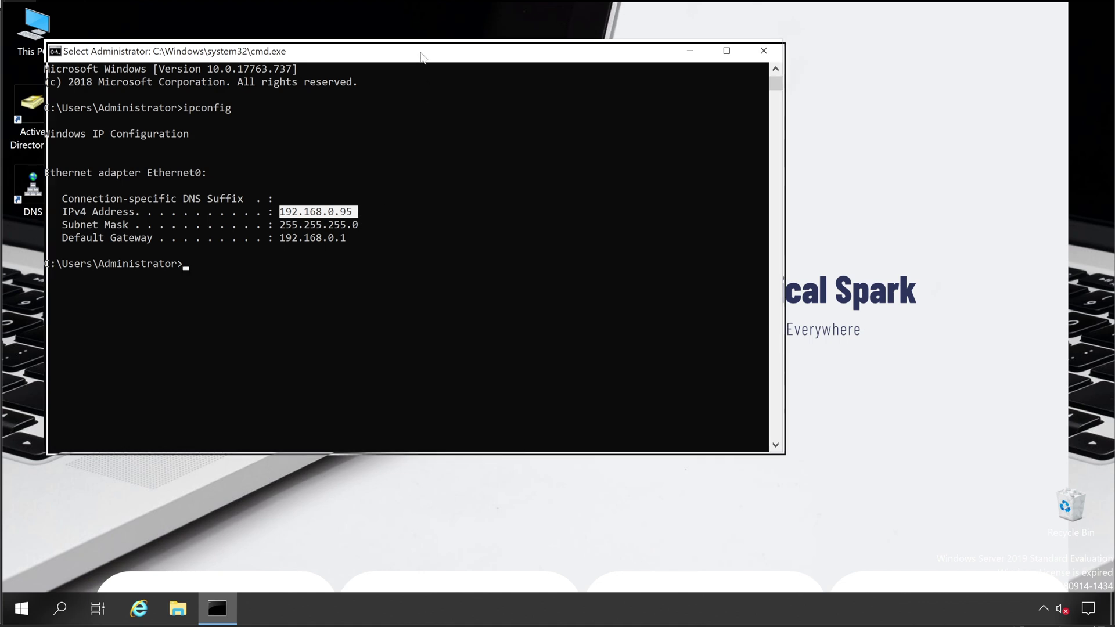
drag(418, 58, 577, 98)
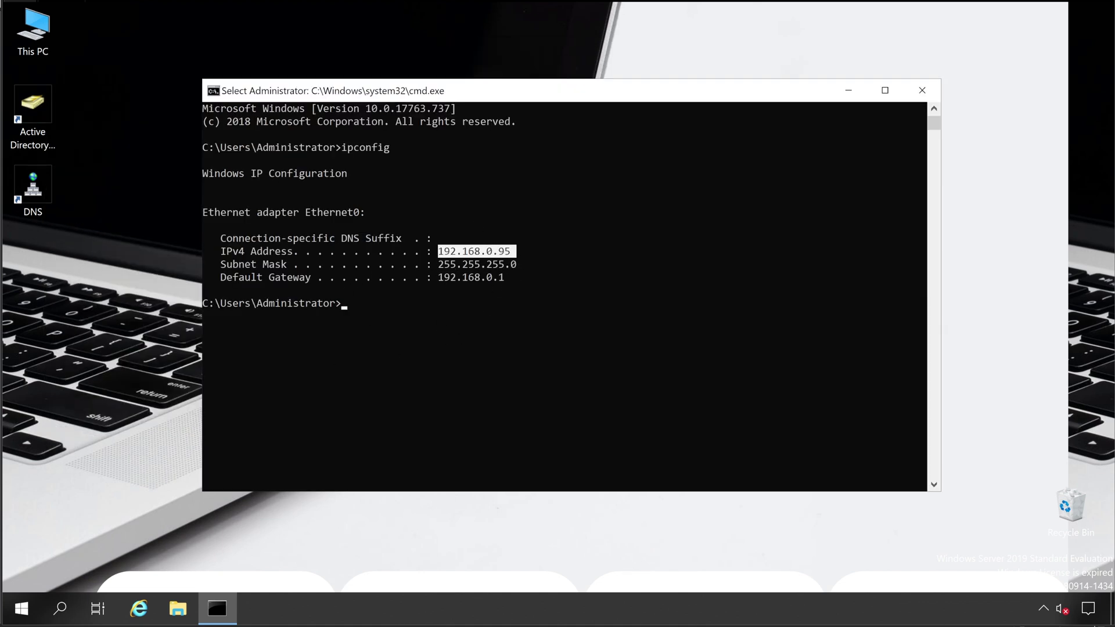
click(22, 608)
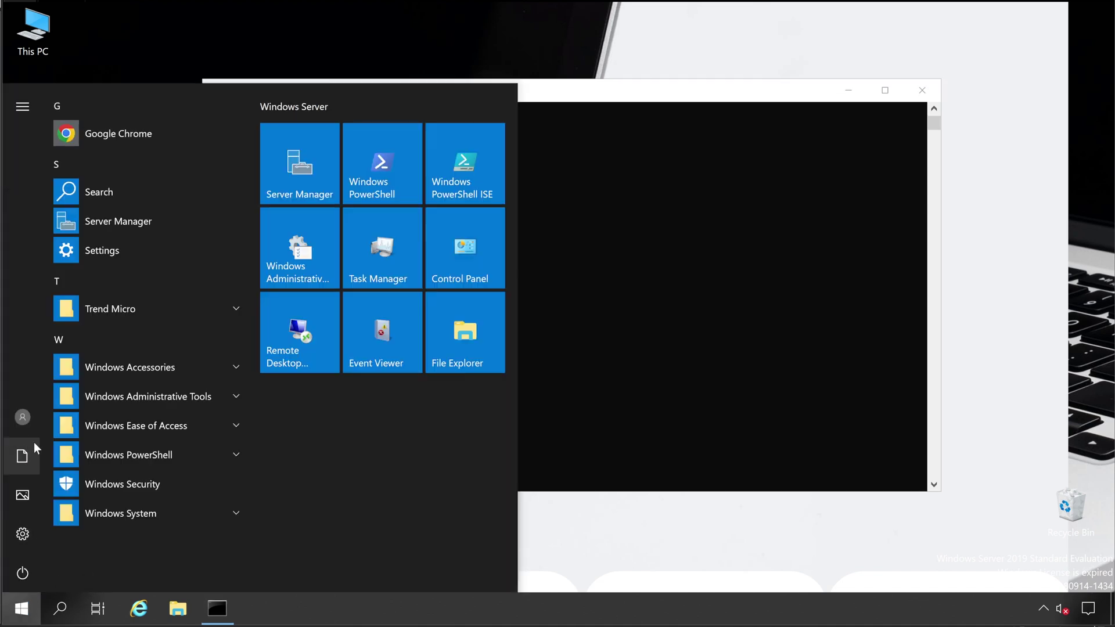
Launch IIS Manager via an 'iis' search, maximize it, and open WS2K19-DC01's Server Certificates.
text(iis)
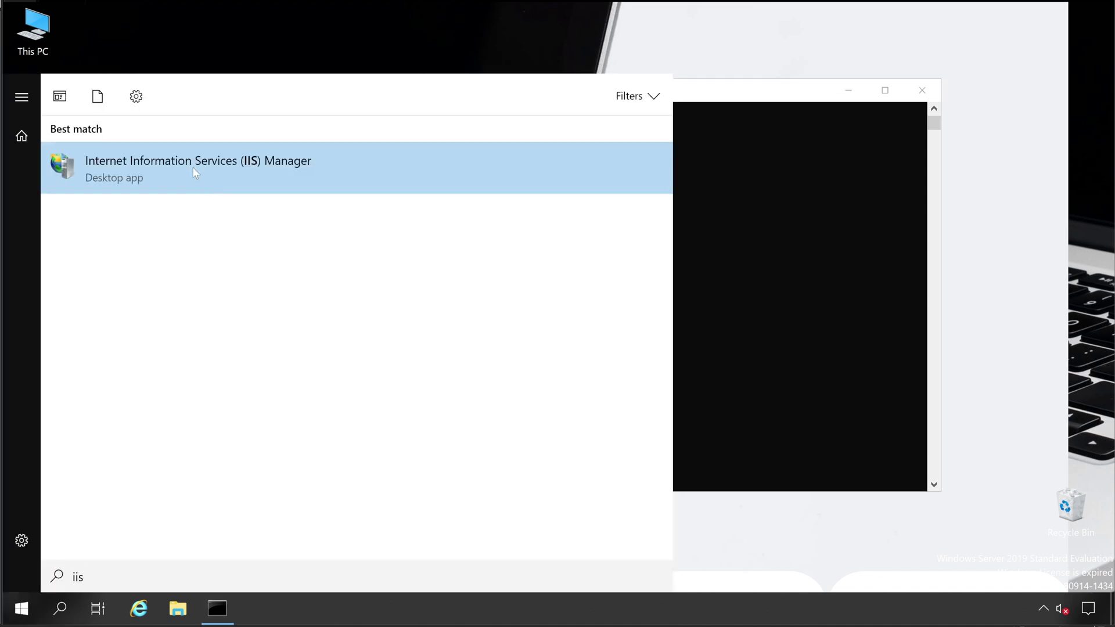
click(195, 167)
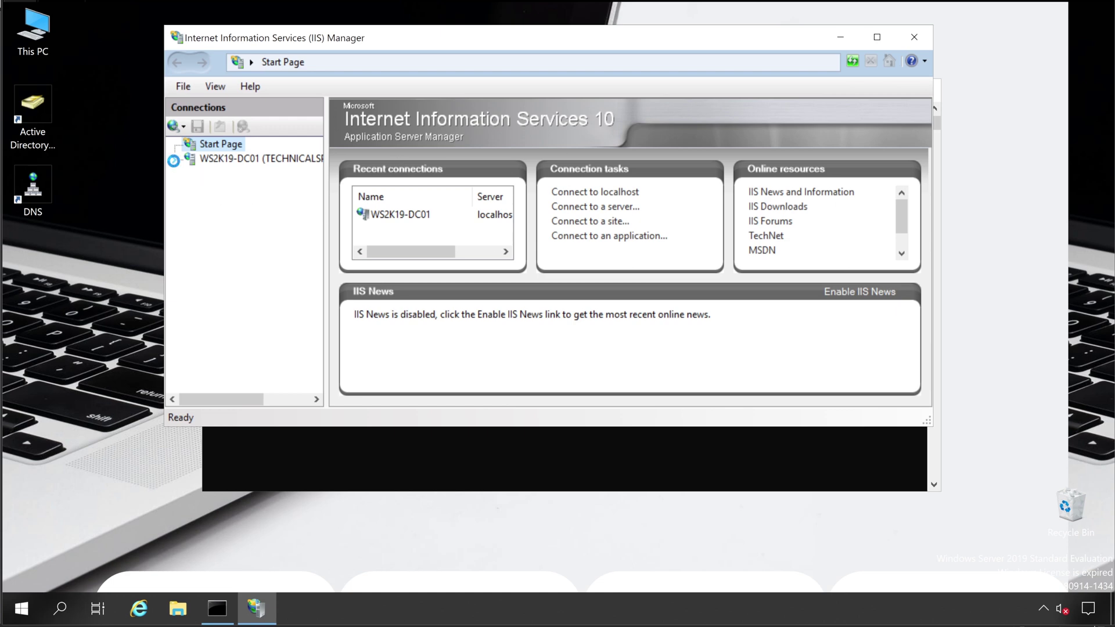
click(175, 163)
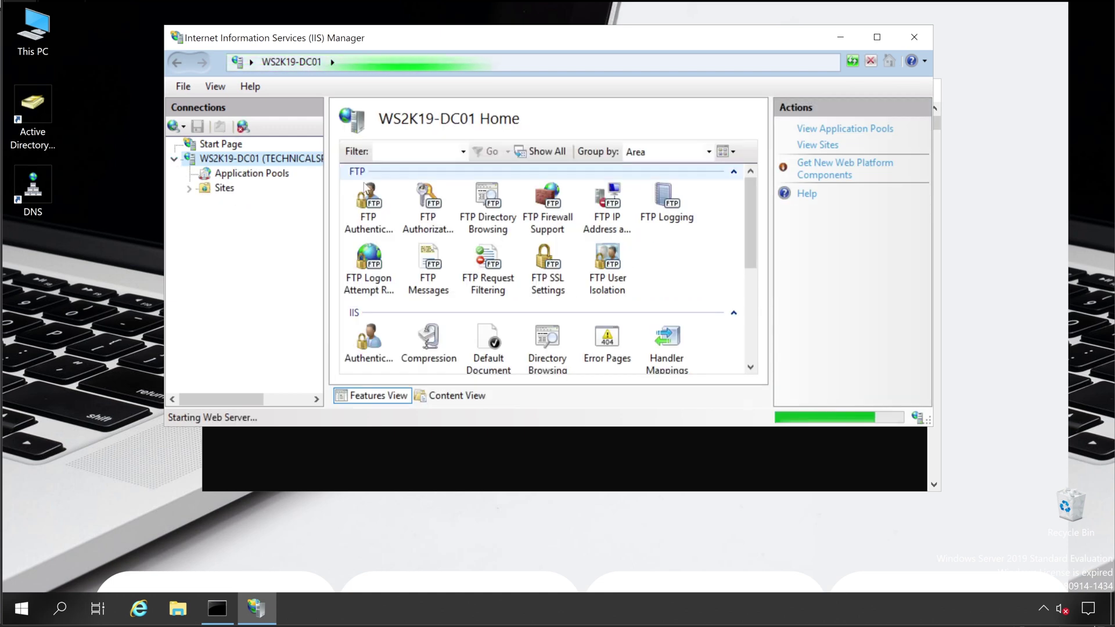
click(877, 37)
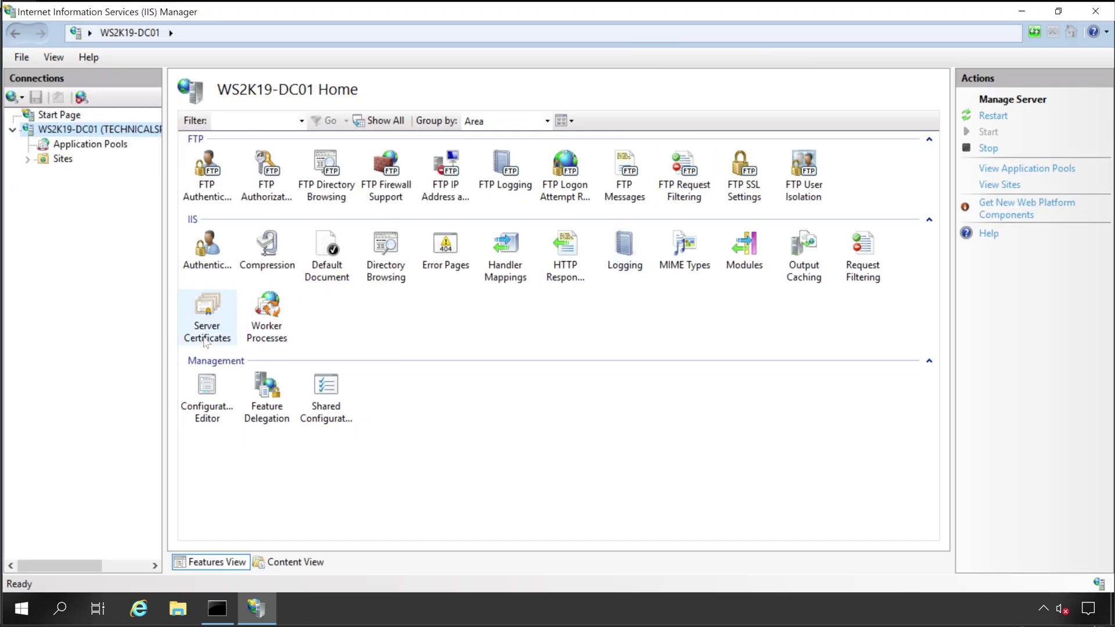
click(220, 334)
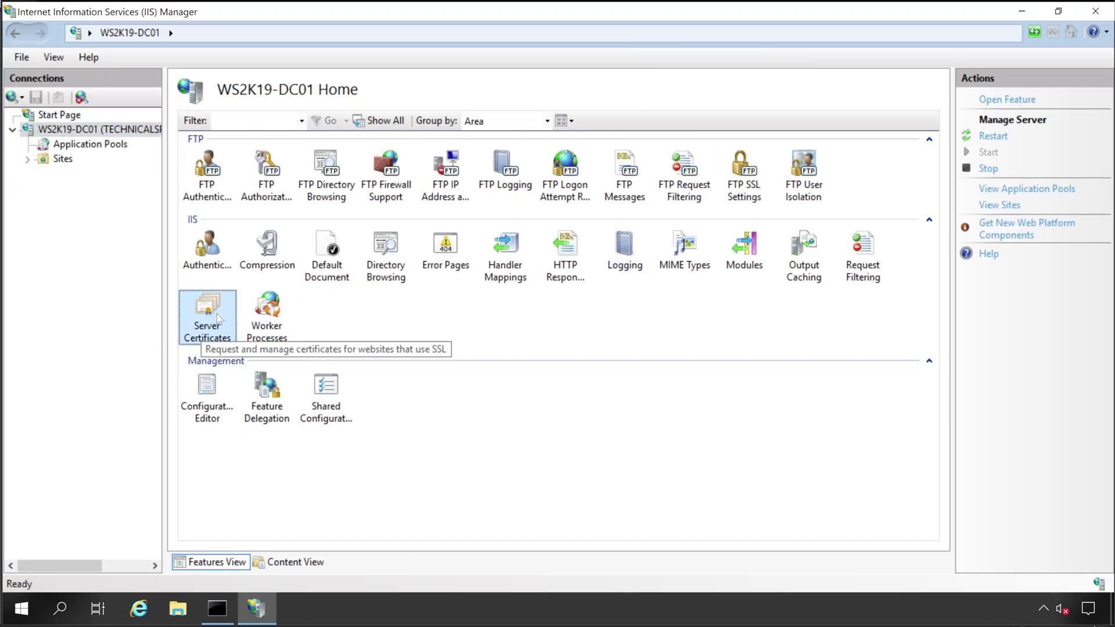
double_click(219, 318)
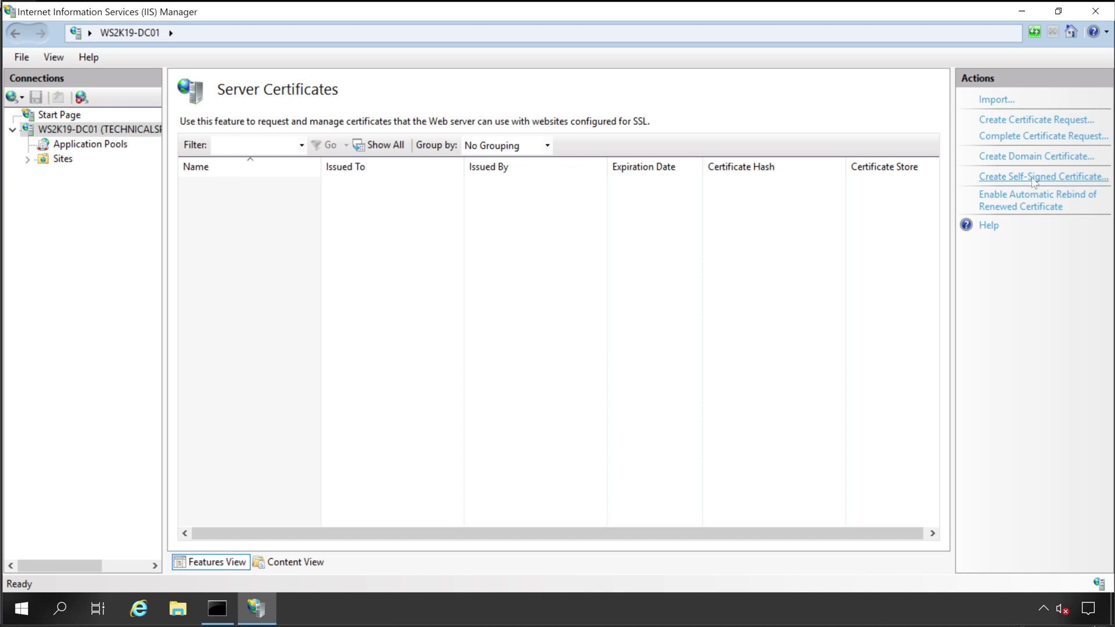
Create a self-signed certificate with friendly name Fresh_Certificate in the Personal store.
click(1033, 183)
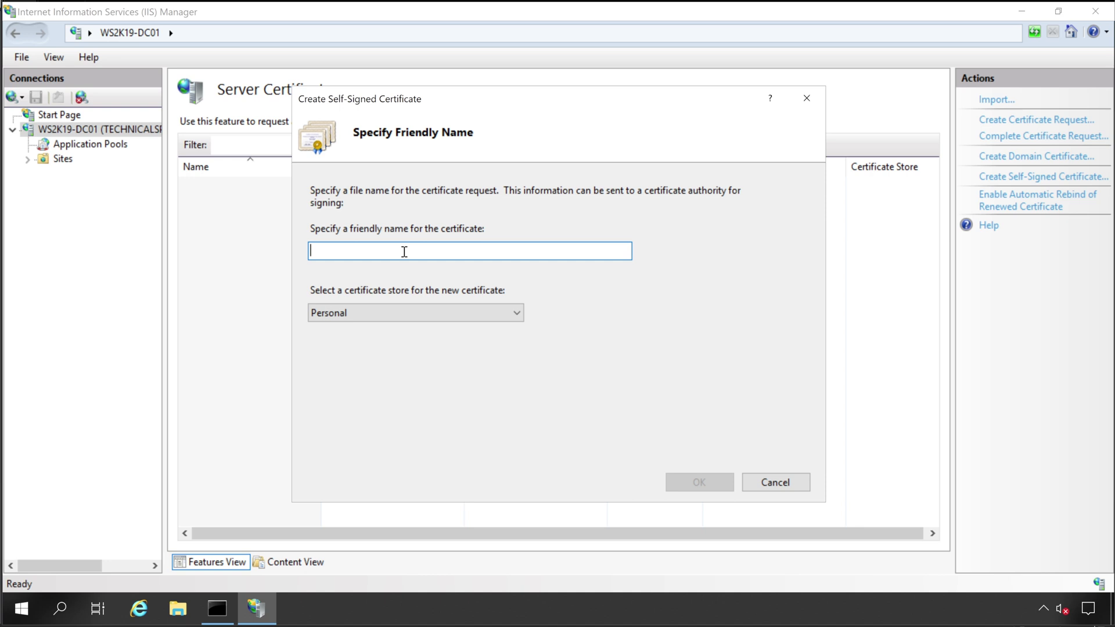
text(Fresh_Certificate)
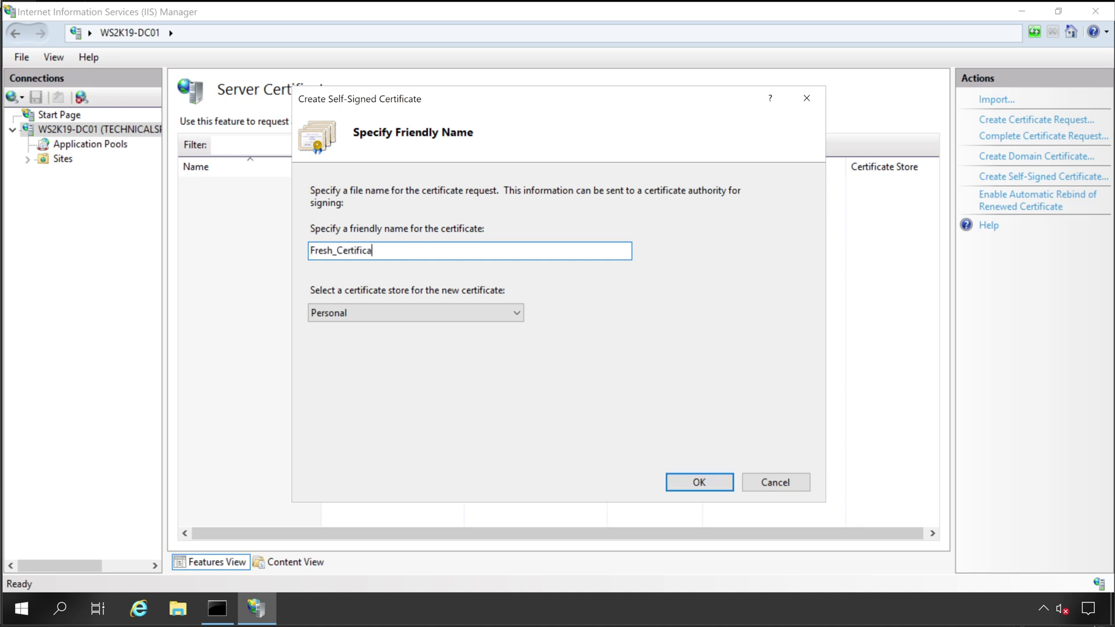
click(351, 314)
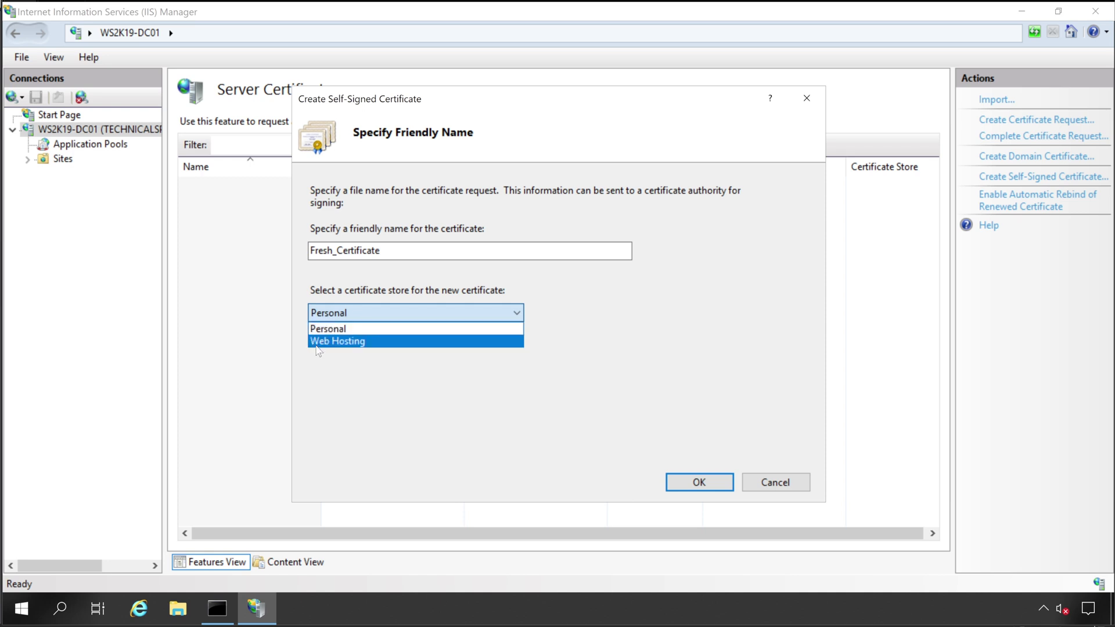
click(343, 330)
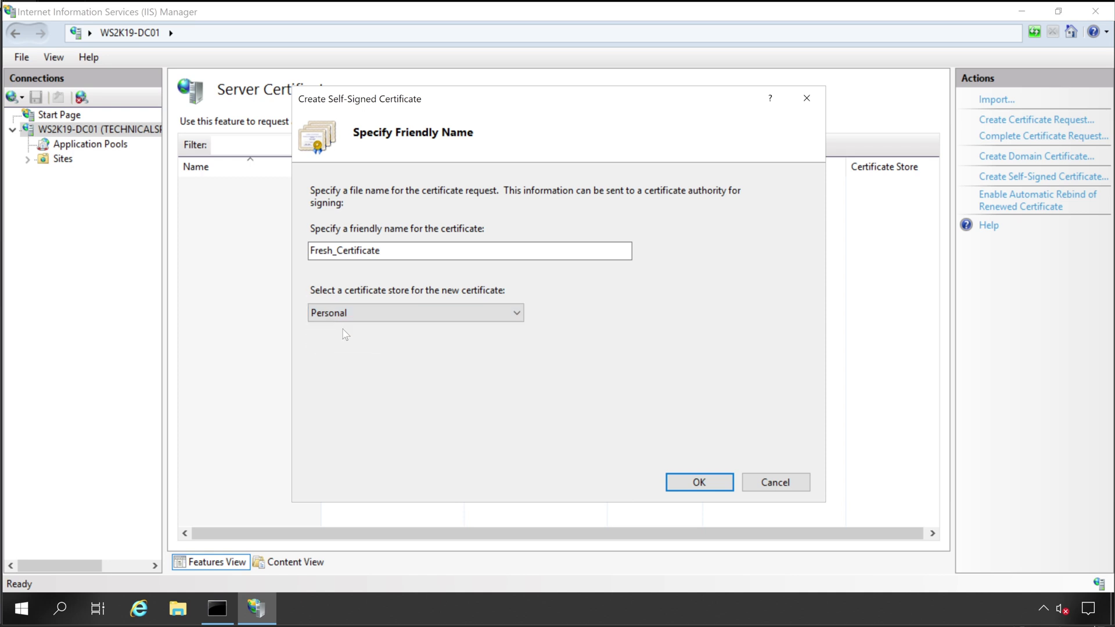
click(698, 482)
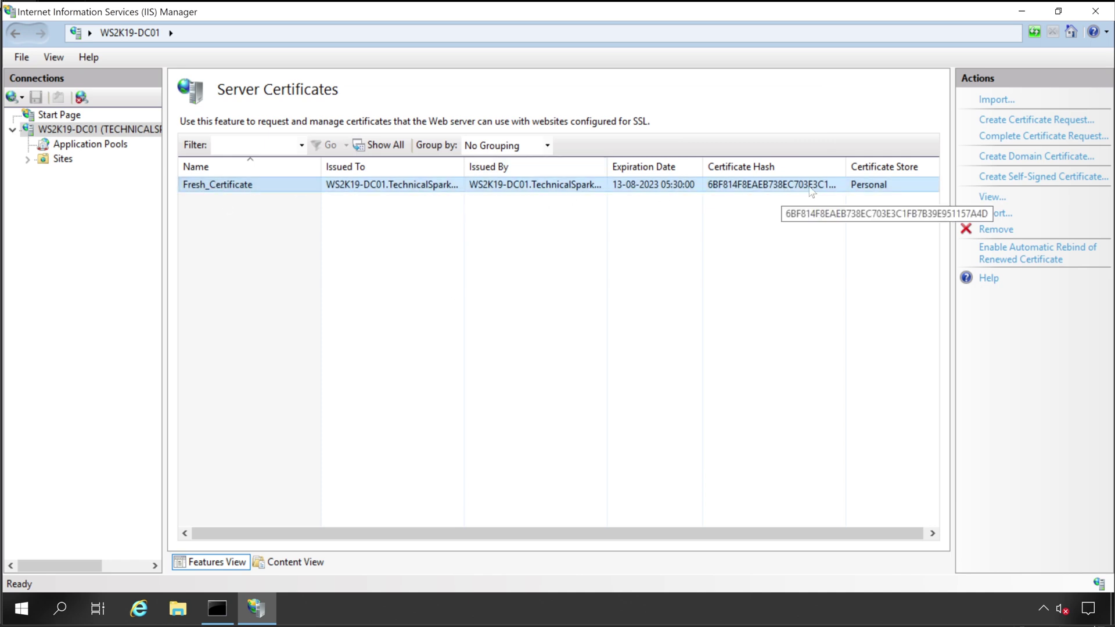
Start exporting Fresh_Certificate and set the export file to AD on the Desktop.
right_click(295, 186)
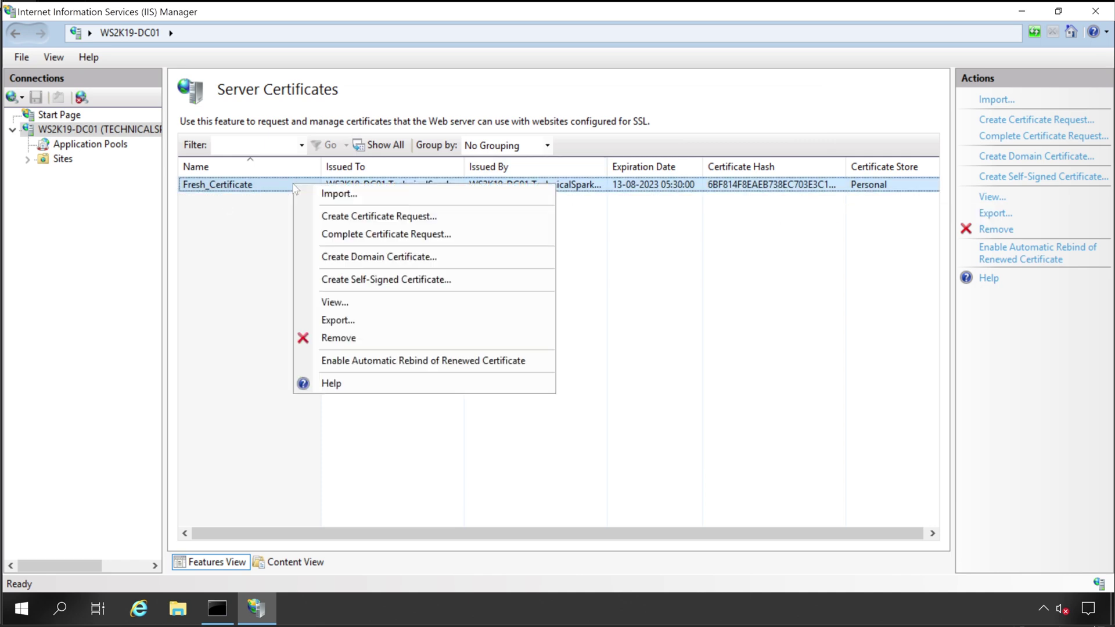
click(367, 331)
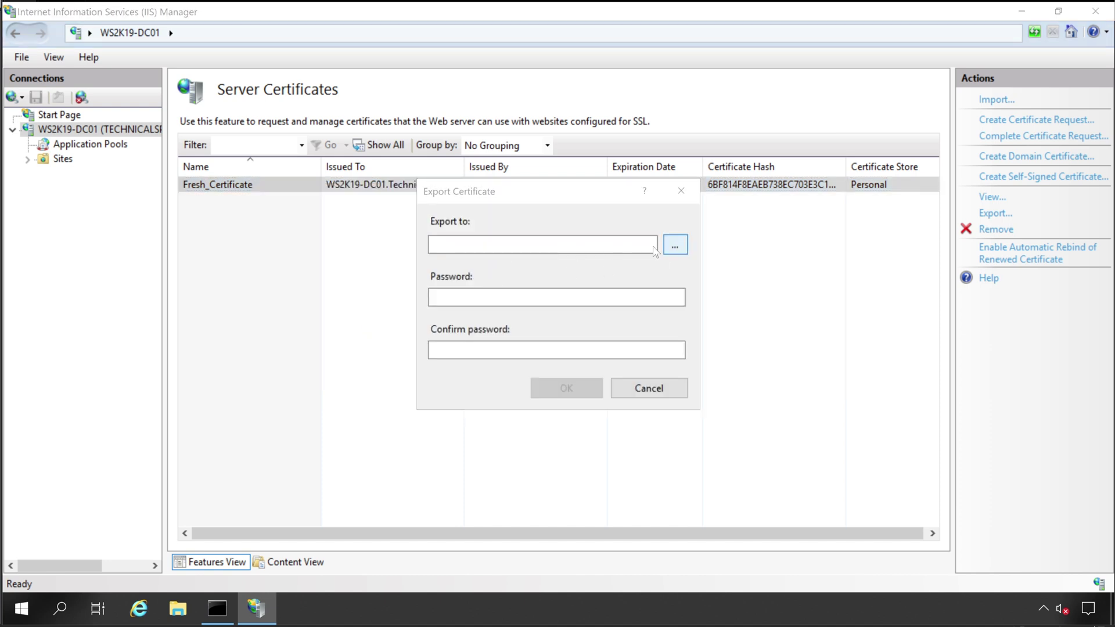
click(675, 246)
click(481, 296)
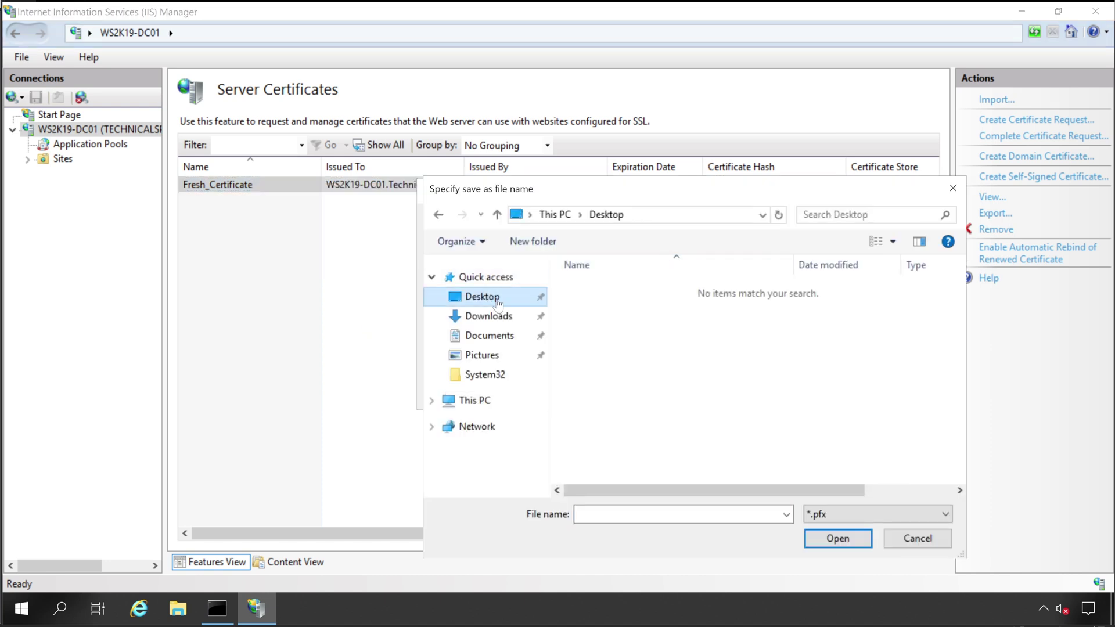
click(607, 513)
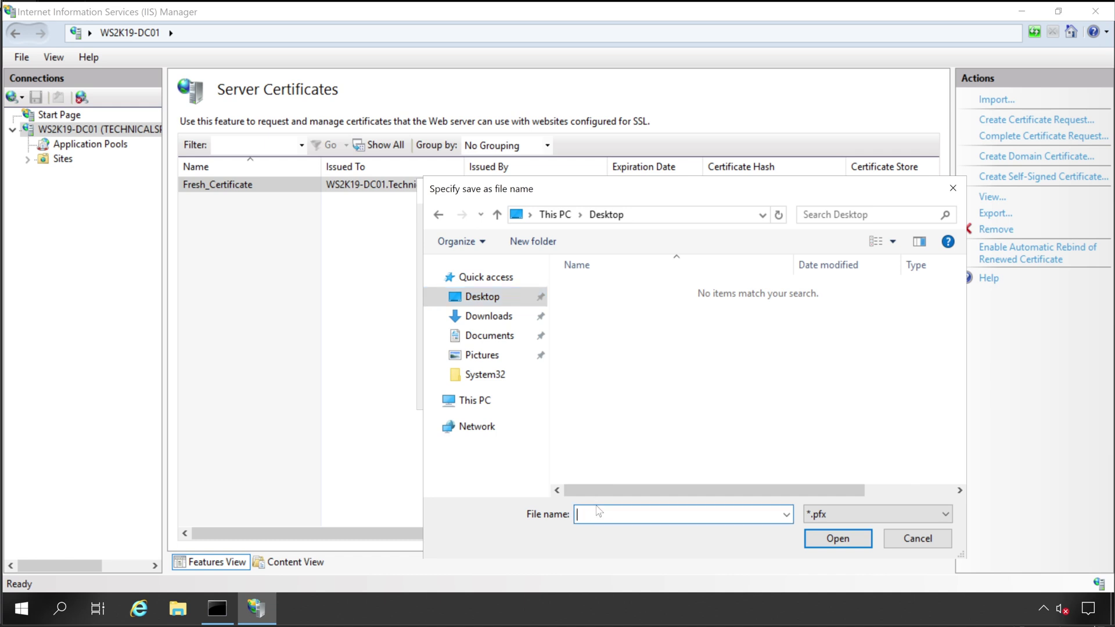
text(AD)
click(838, 538)
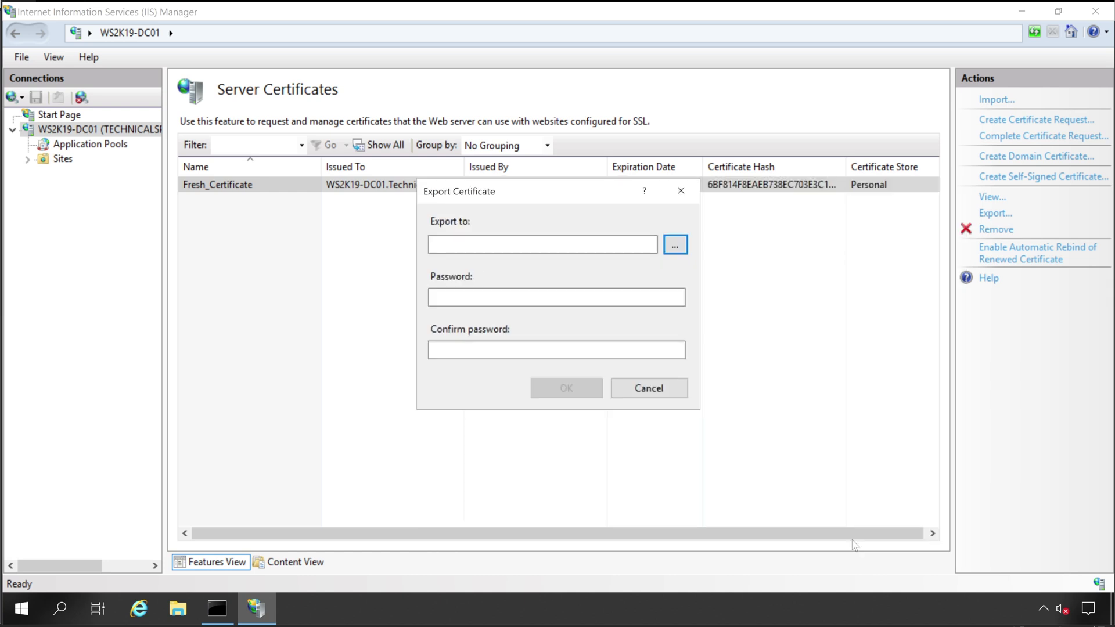
Enter and confirm the export password, then save AD.pfx.
drag(613, 245, 388, 242)
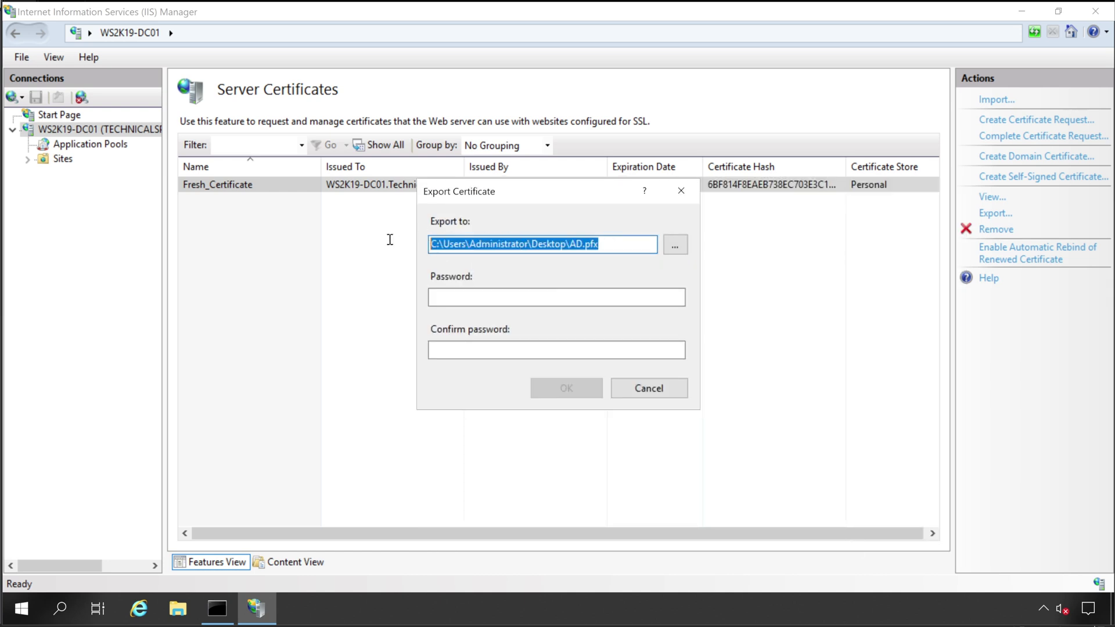
click(519, 294)
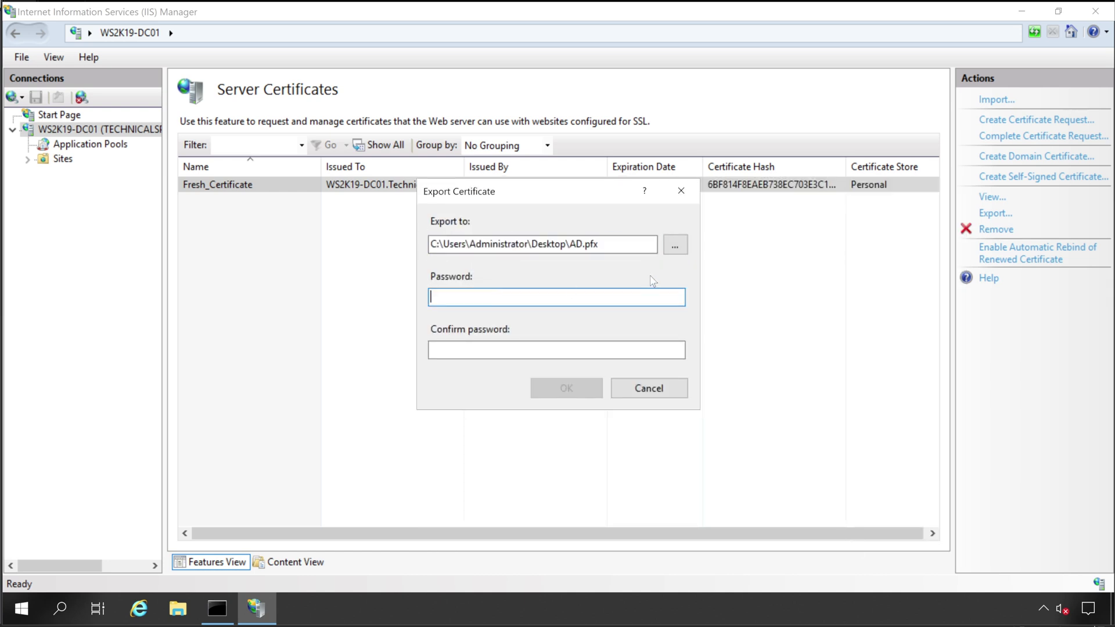
key(Tab)
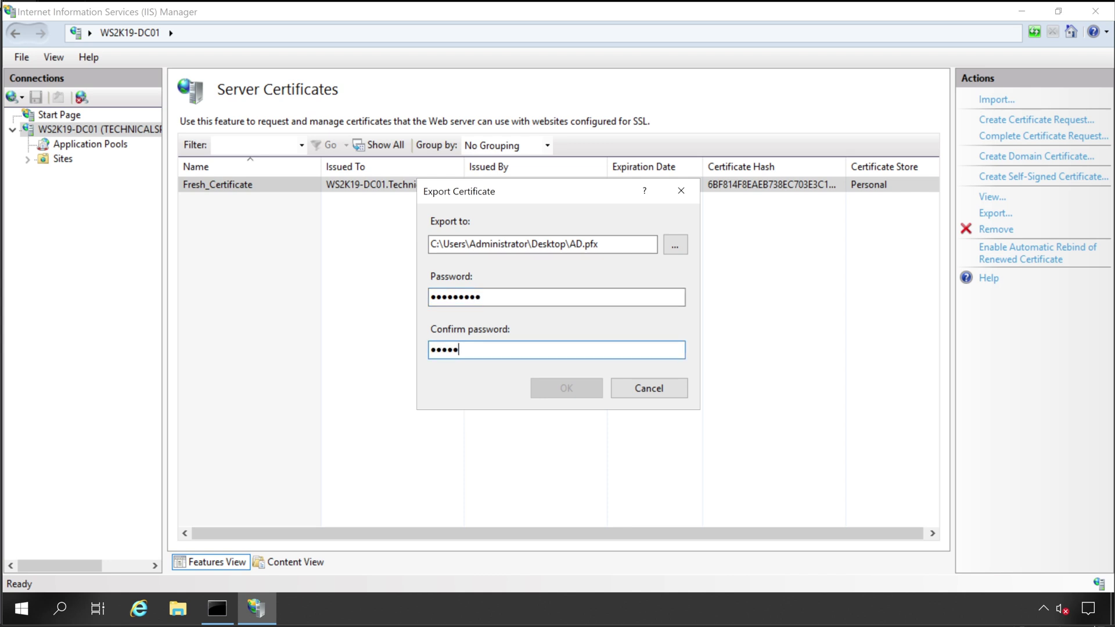
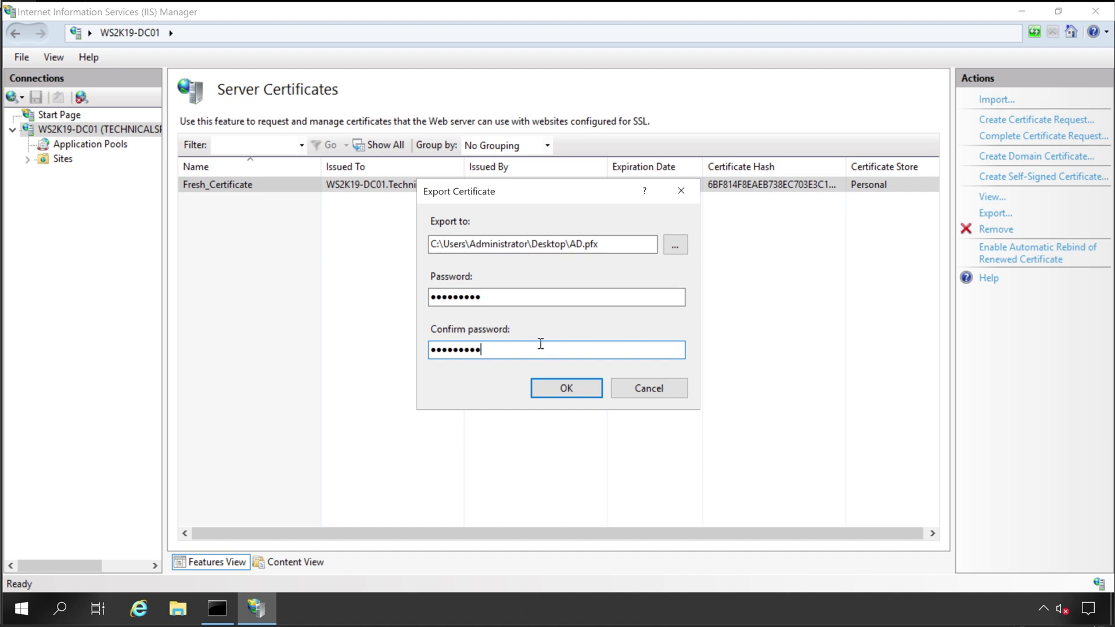
click(562, 391)
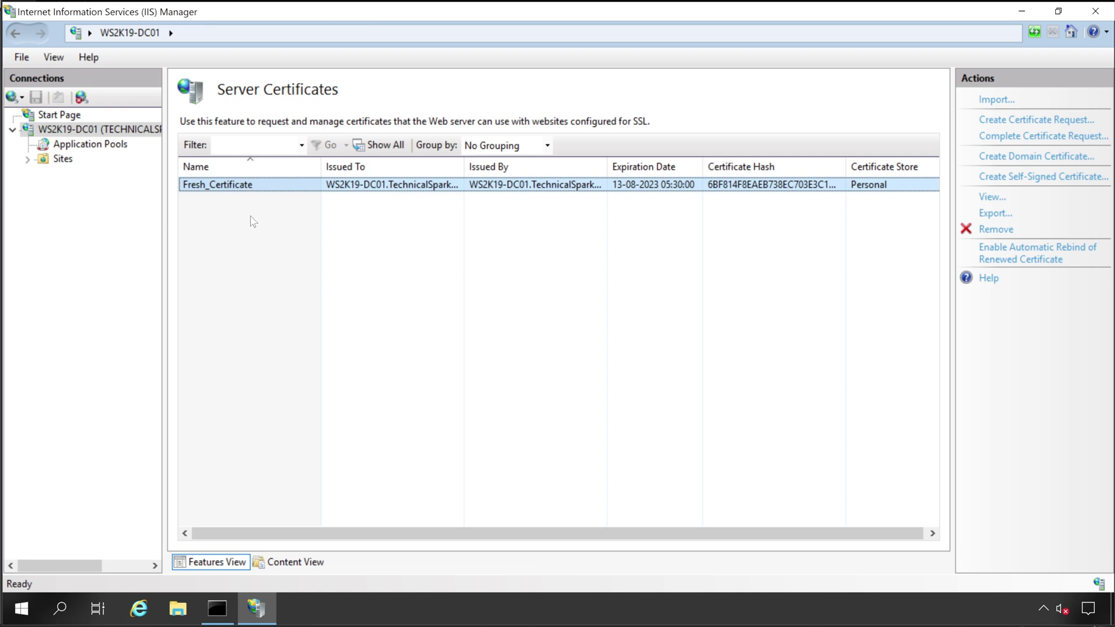
Close IIS Manager and verify in Properties that the desktop AD file is a .pfx.
click(1095, 12)
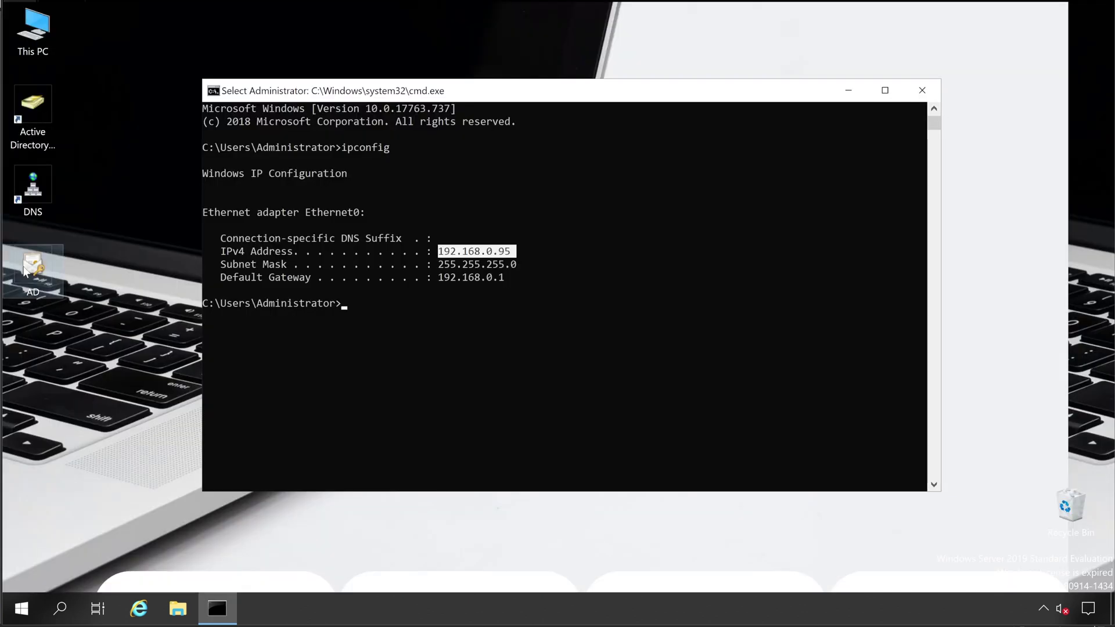
click(24, 268)
drag(36, 271, 94, 29)
right_click(95, 28)
click(130, 287)
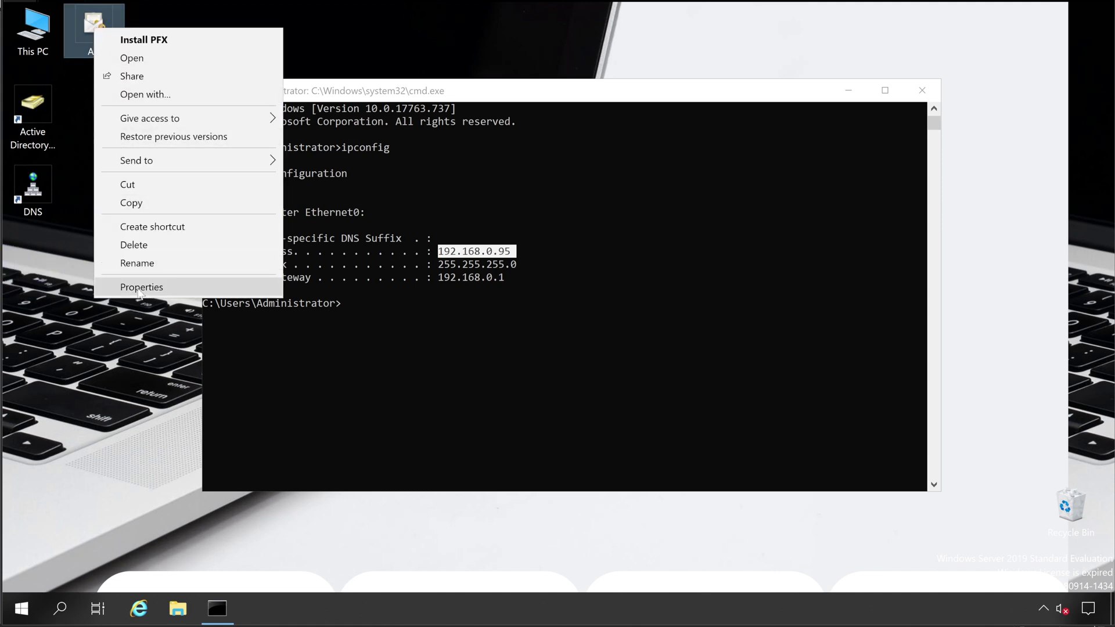
drag(361, 155, 383, 152)
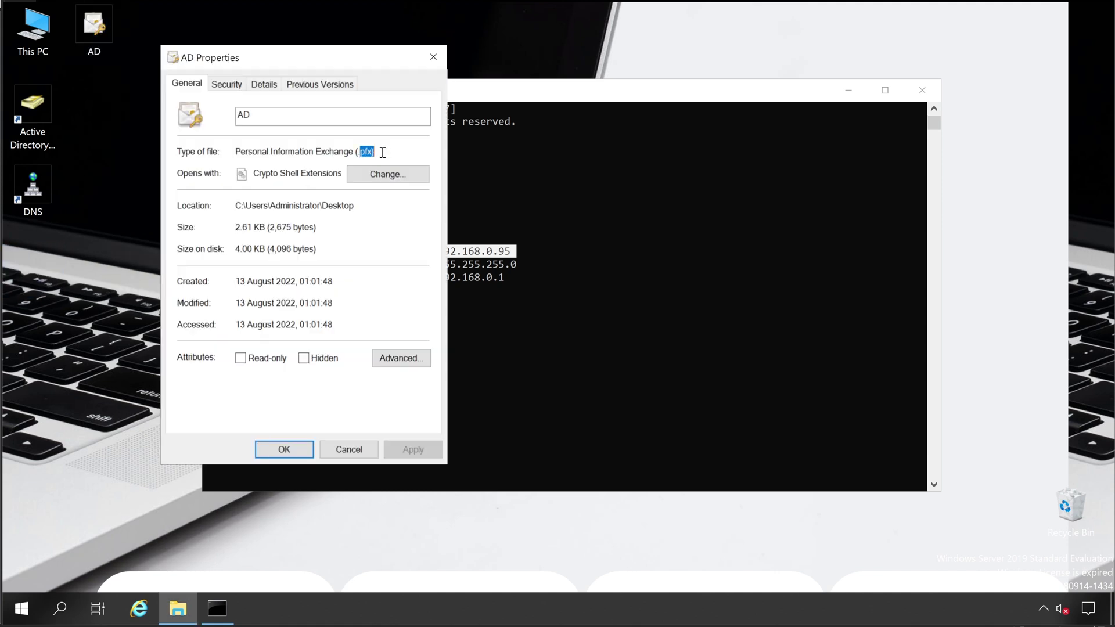
click(357, 450)
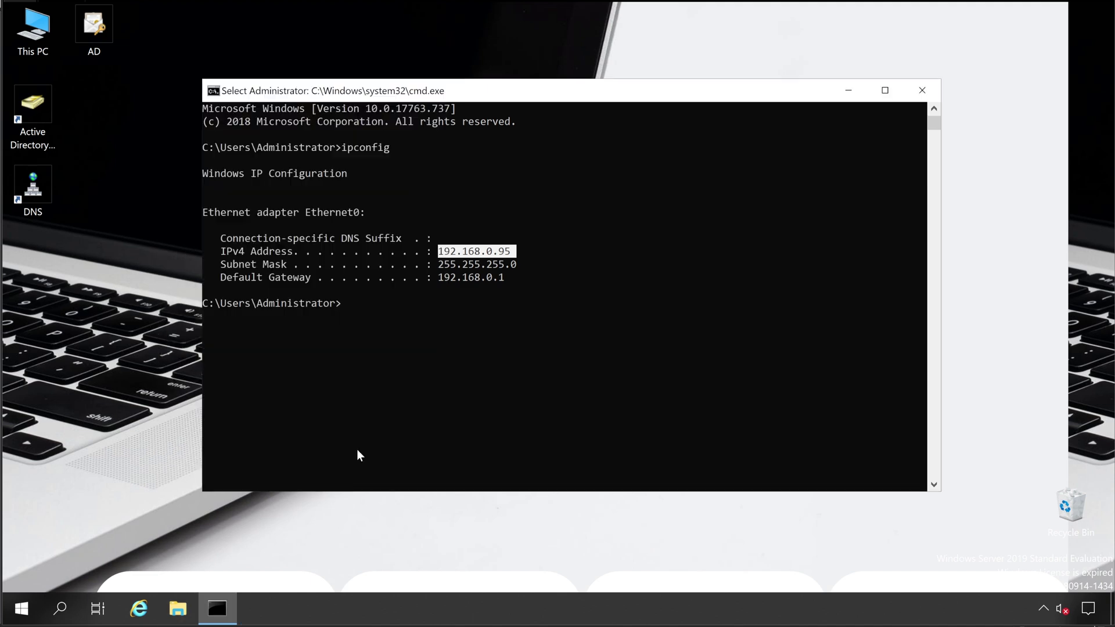
click(9, 620)
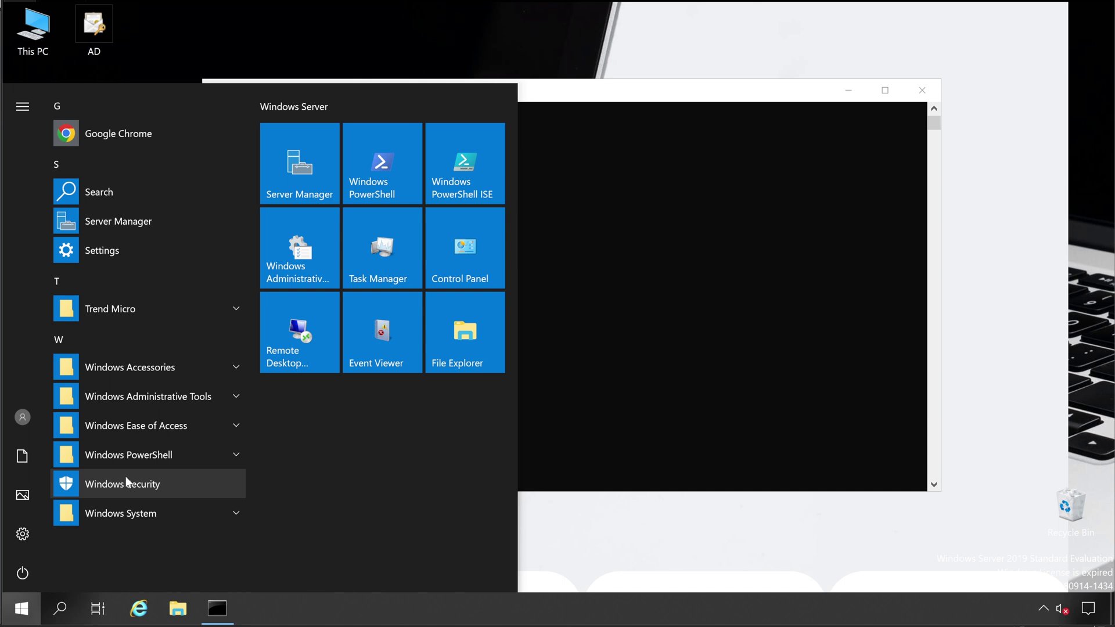
Launch certmgr.msc and start All Tasks > Import on Trusted Root Certification Authorities.
text(certmgr.msc)
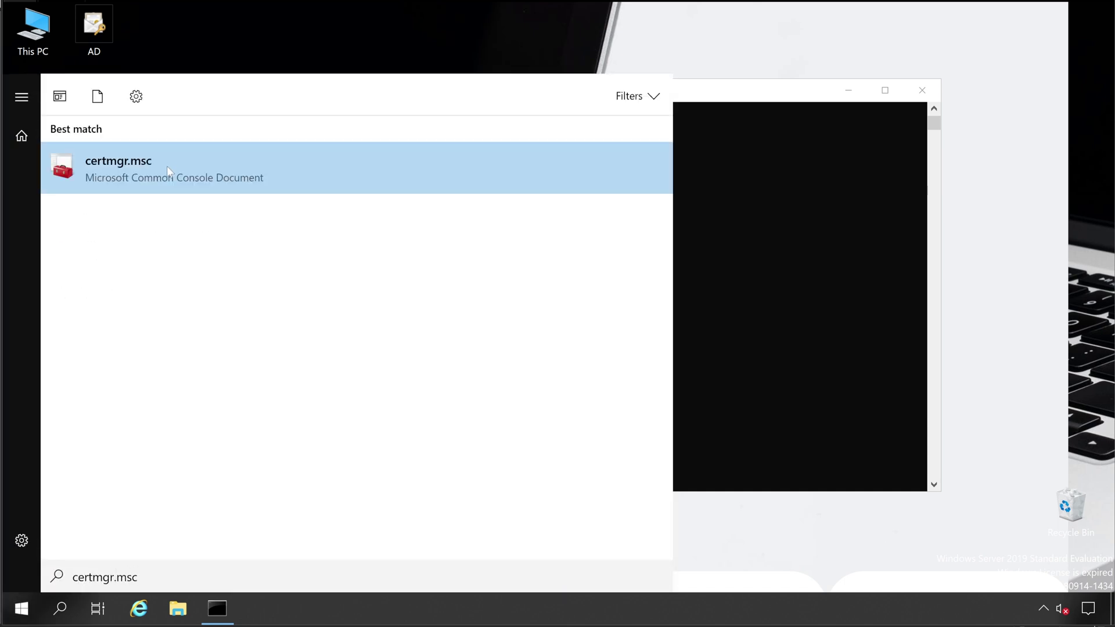
click(169, 169)
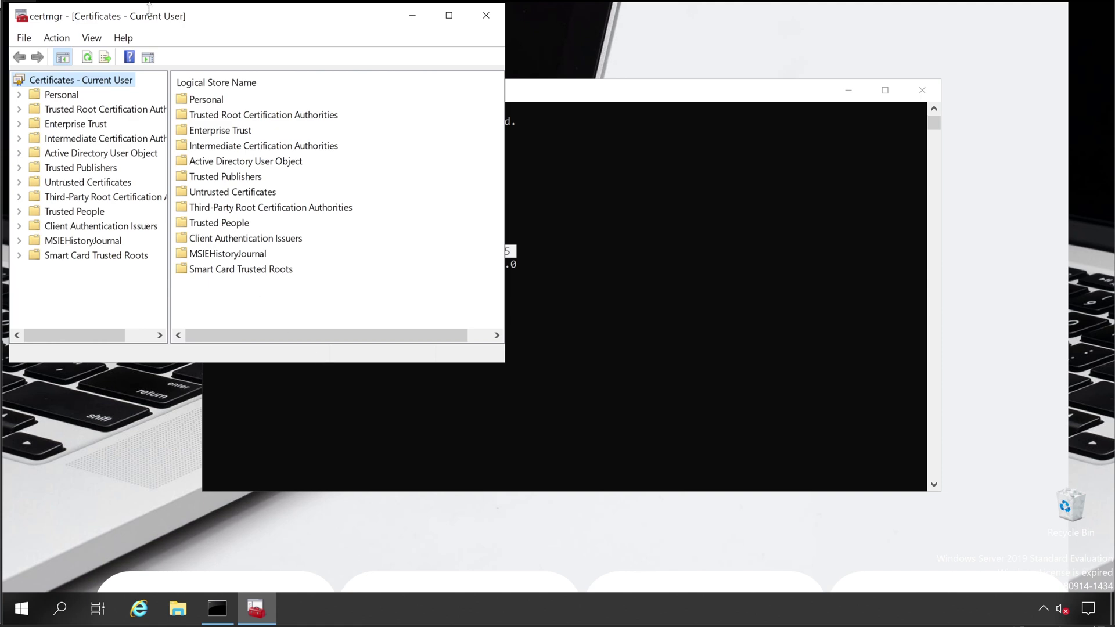
drag(152, 16, 282, 131)
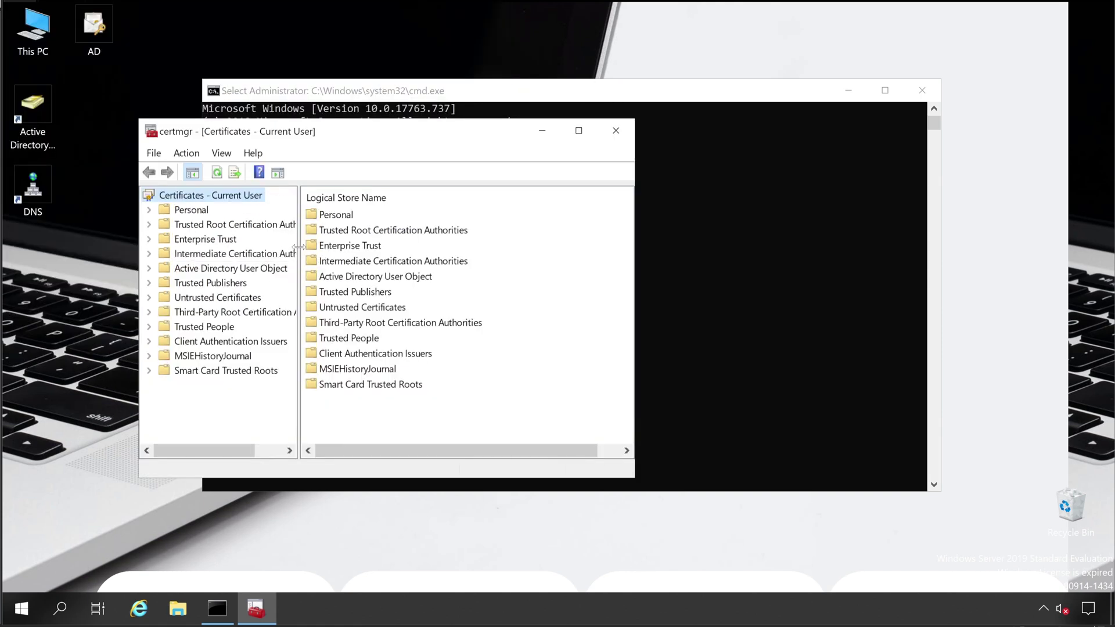
drag(315, 250, 337, 249)
click(230, 226)
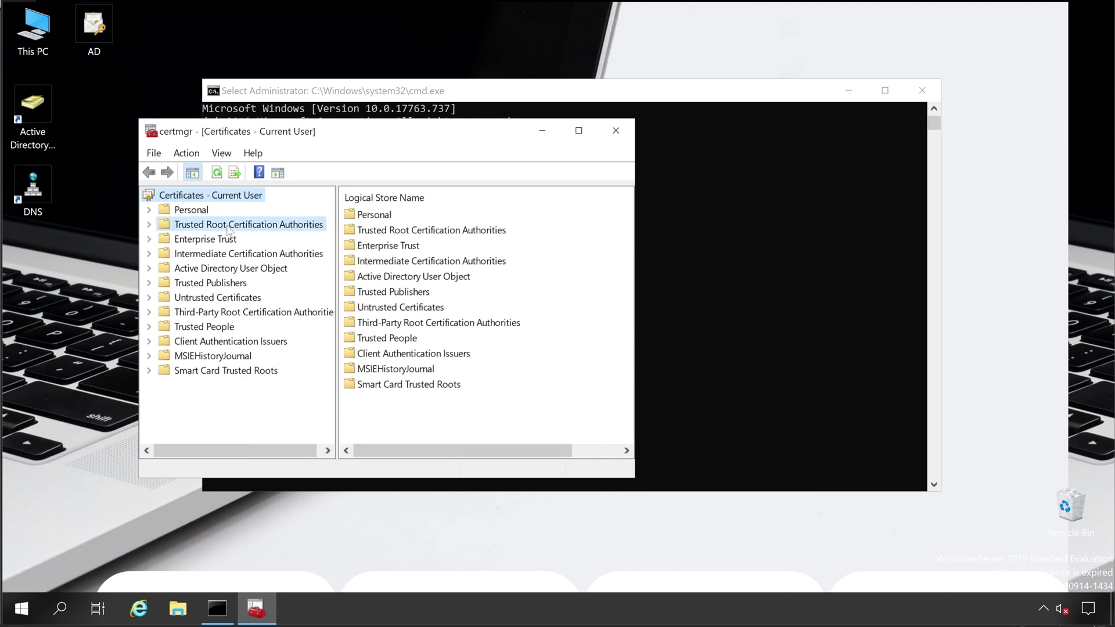
right_click(204, 230)
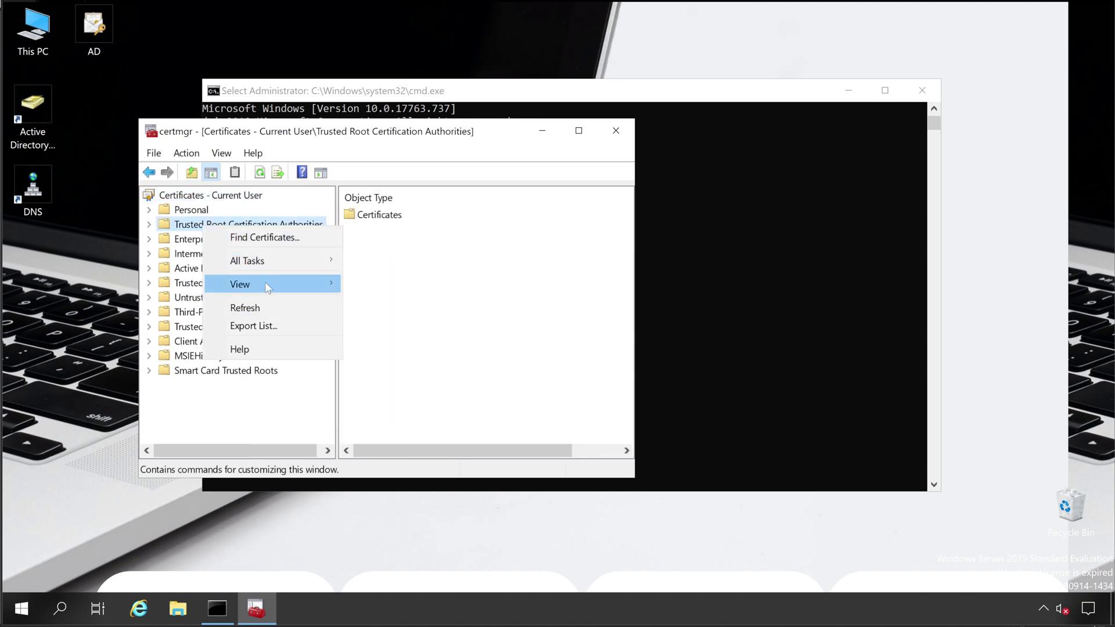
mouse_move(269, 266)
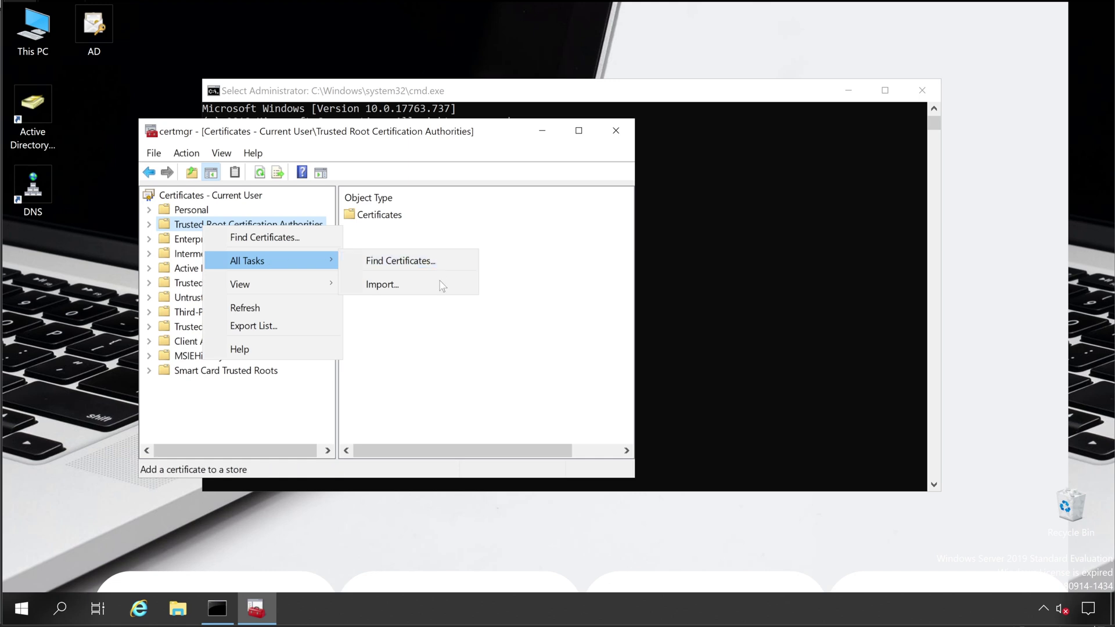
click(439, 289)
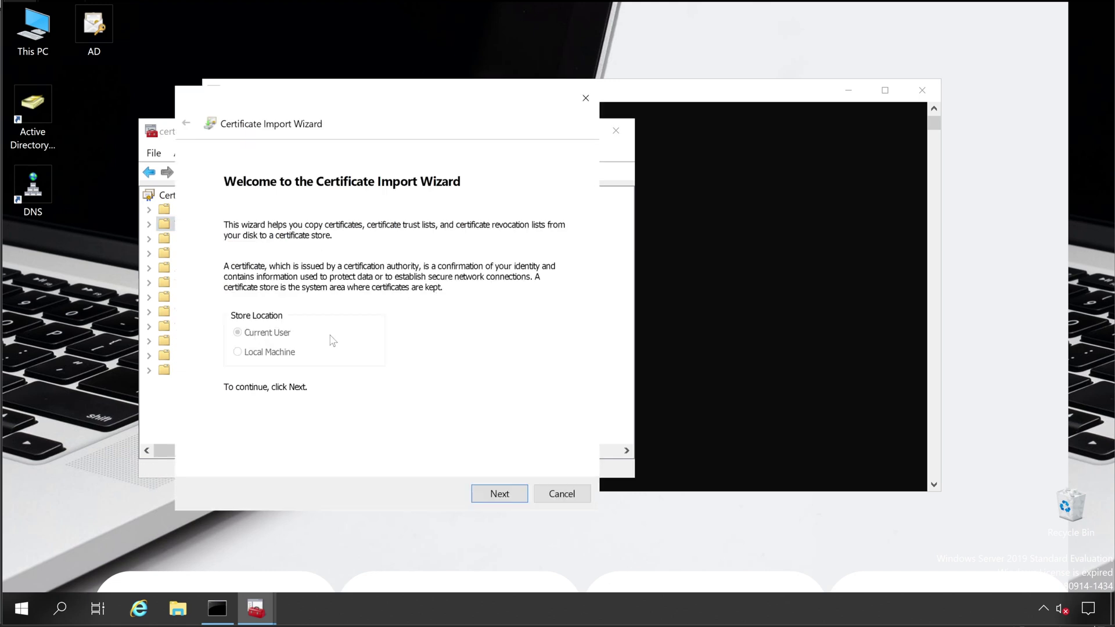
Select Desktop\AD.pfx, using the All Files filter, as the certificate to import.
click(493, 497)
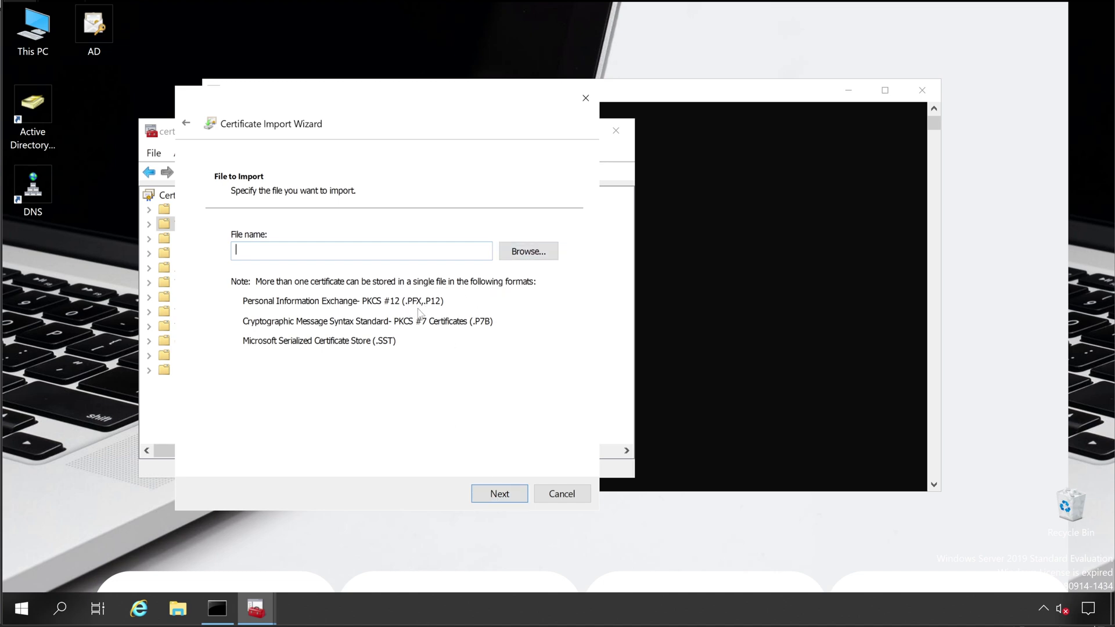
click(520, 255)
click(240, 232)
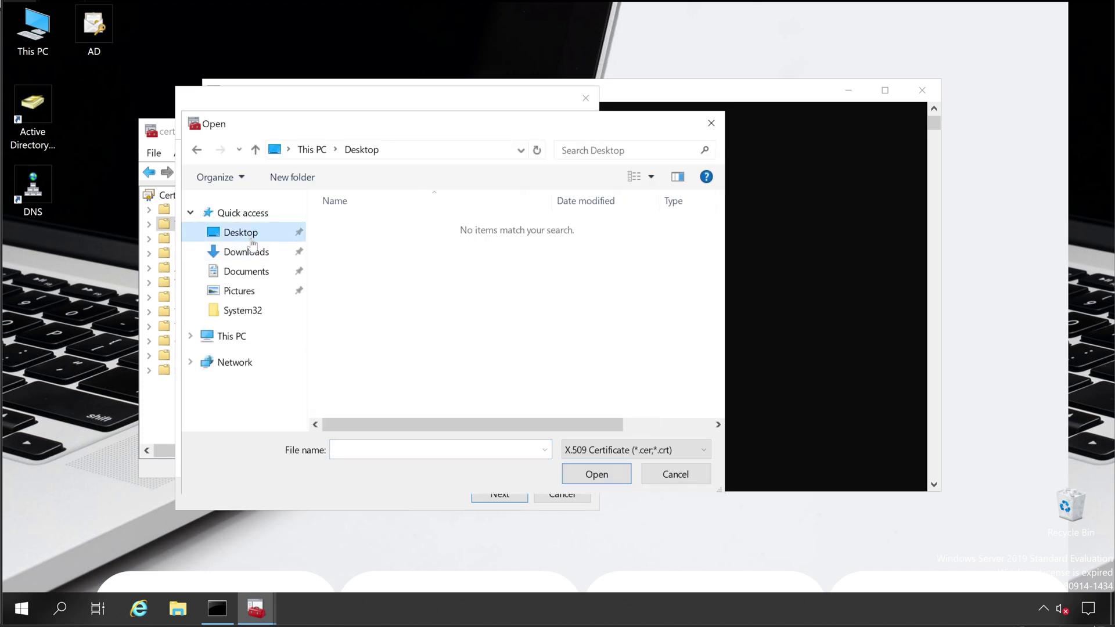
click(602, 454)
click(598, 550)
click(393, 246)
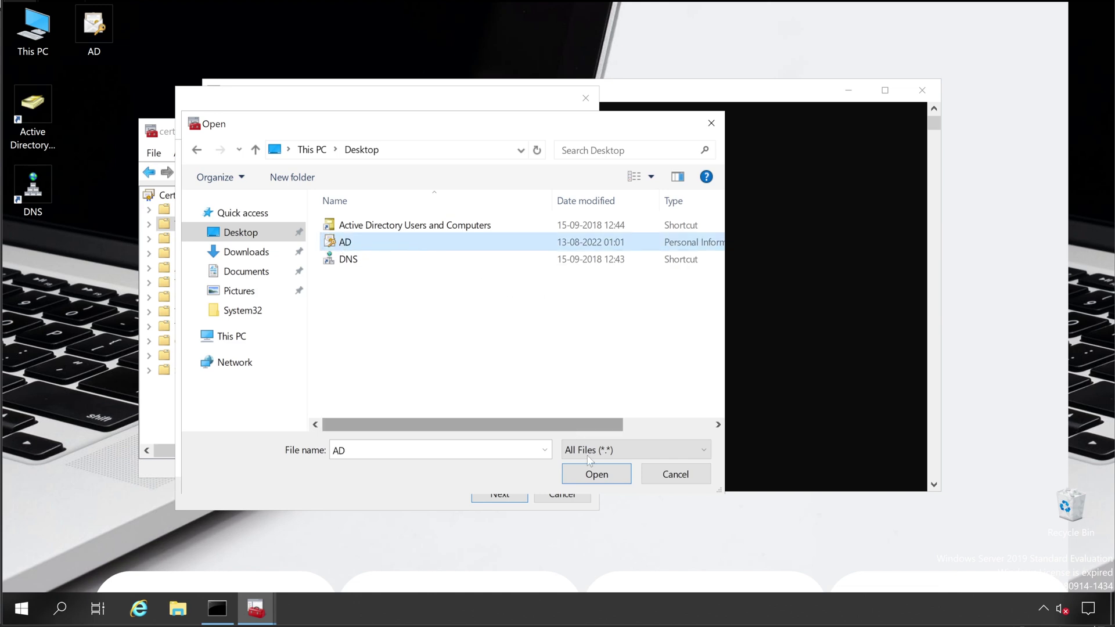
click(595, 474)
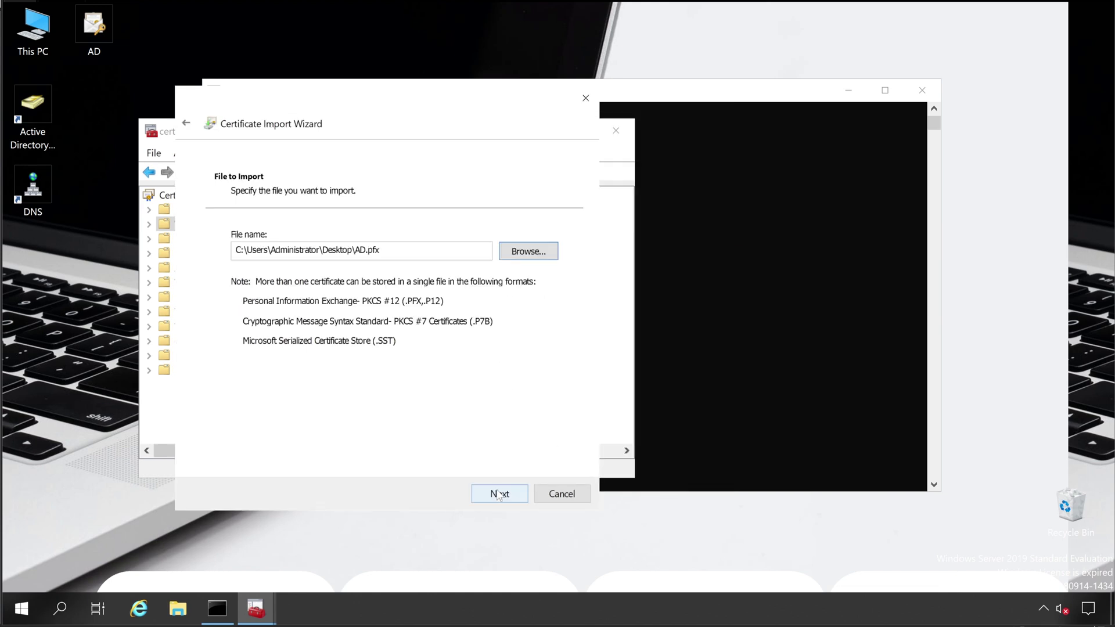
Enter the private key password, keep Trusted Root Certification Authorities, and finish the import.
click(498, 495)
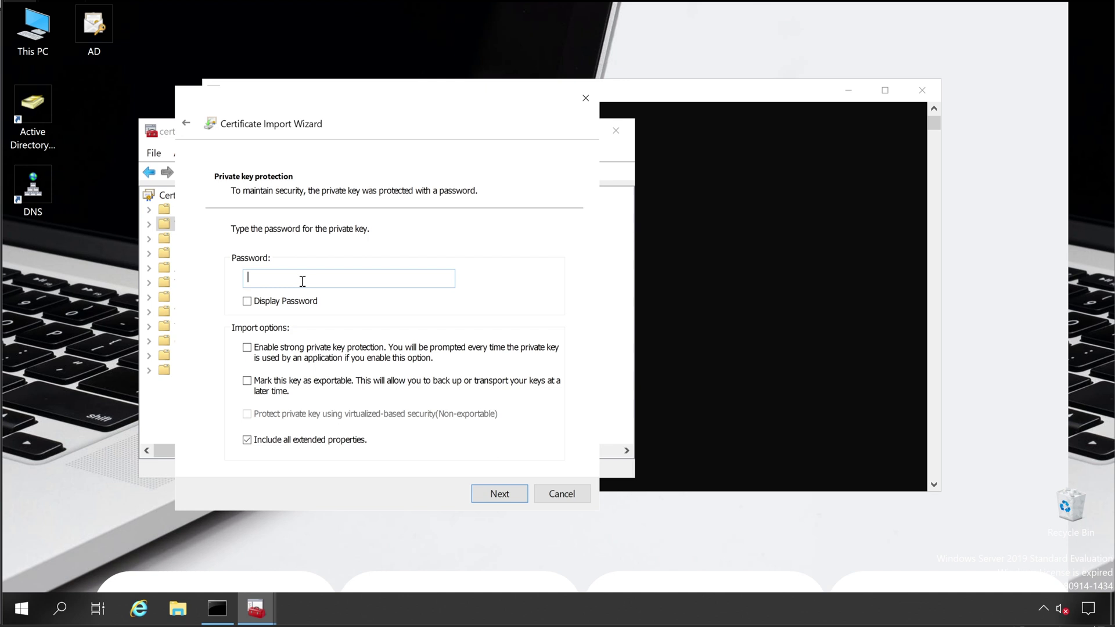
text(•••••••••)
click(501, 495)
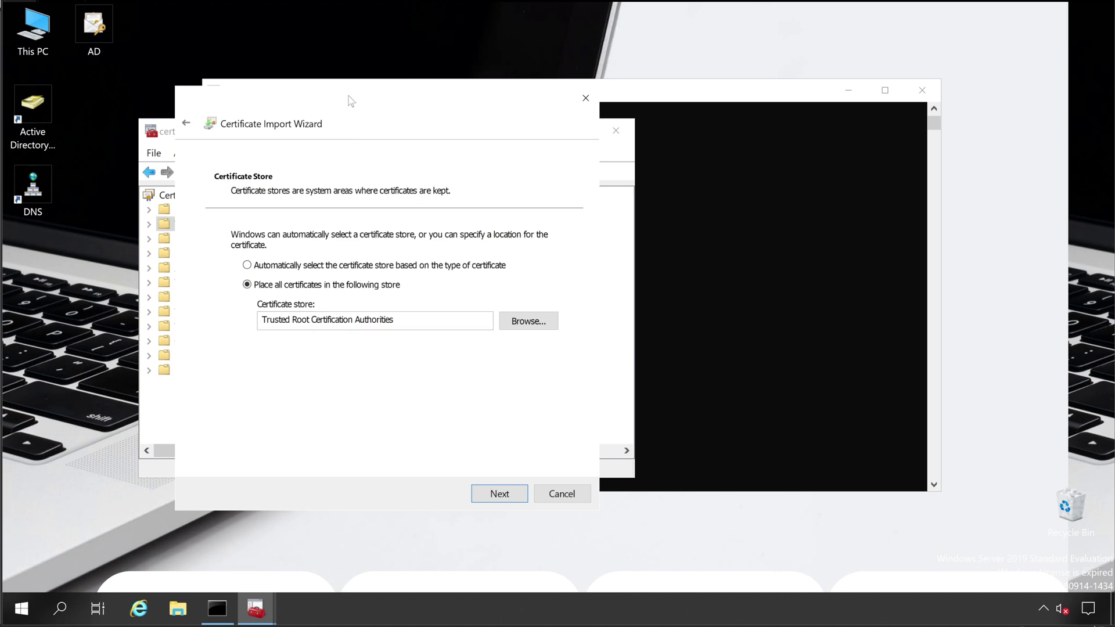
drag(352, 101, 536, 118)
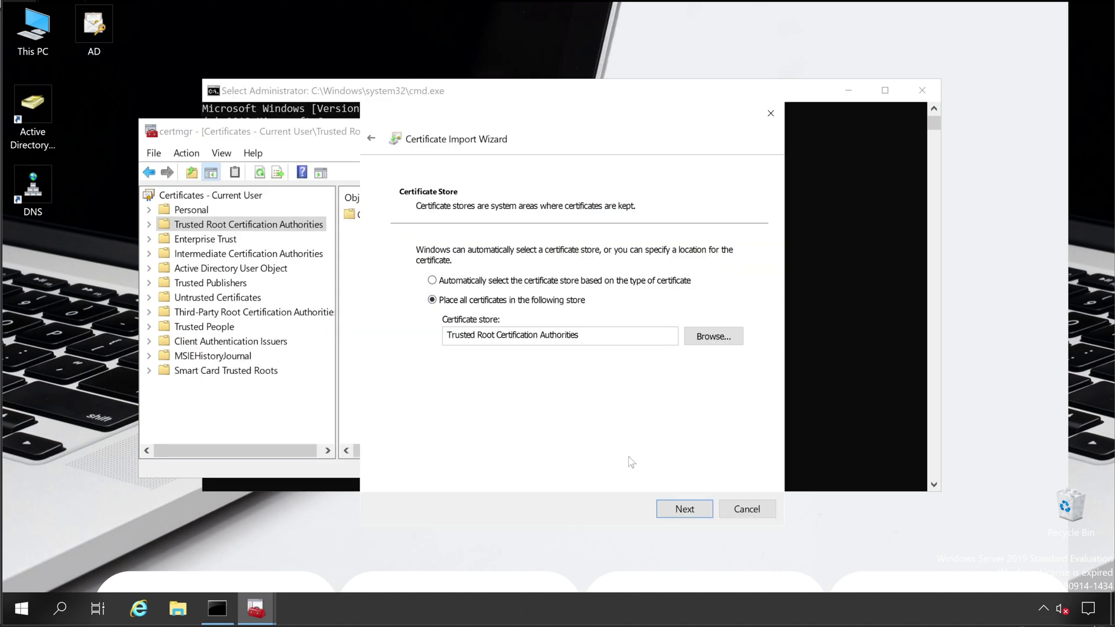
click(687, 514)
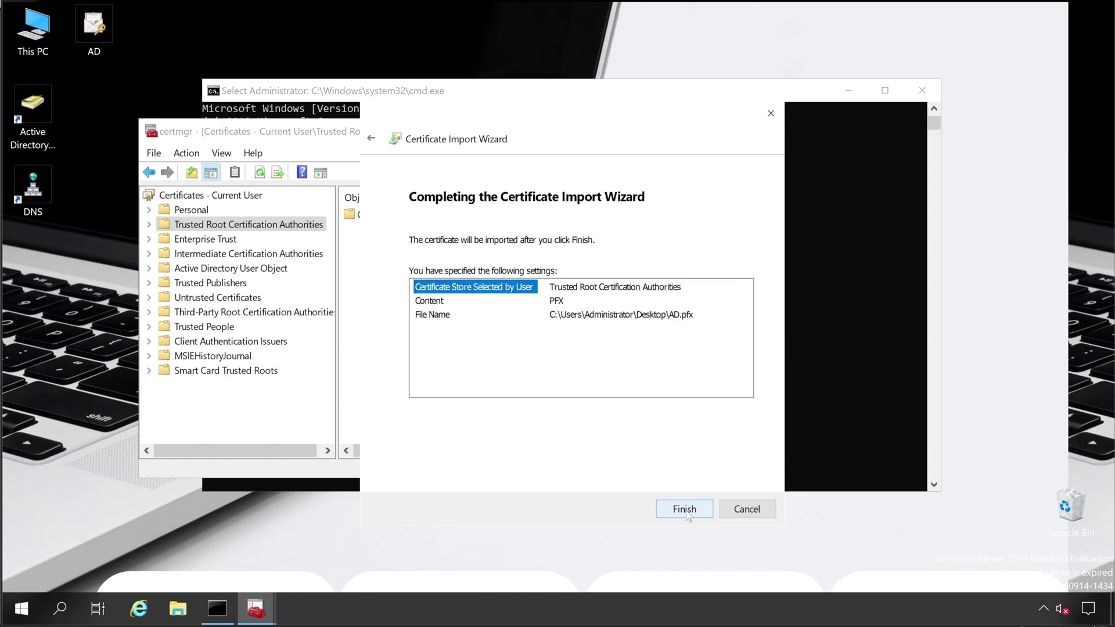
click(685, 511)
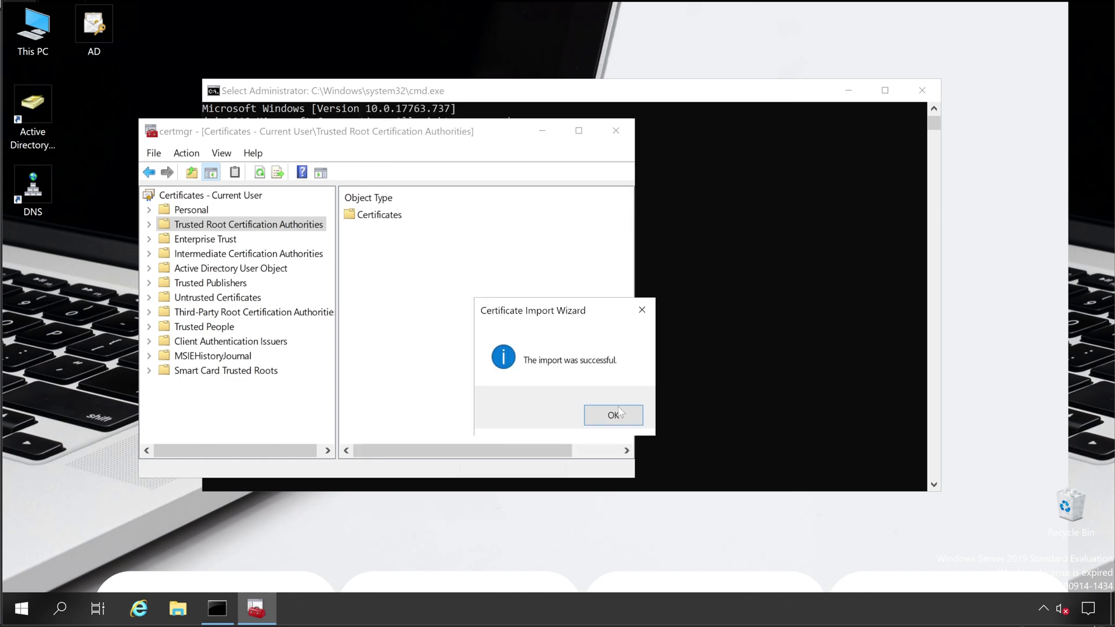
click(617, 414)
List the Trusted Root certificates and find WS2K19-DC01.TechnicalSpark.com, friendly name Fresh_Certificate.
double_click(374, 215)
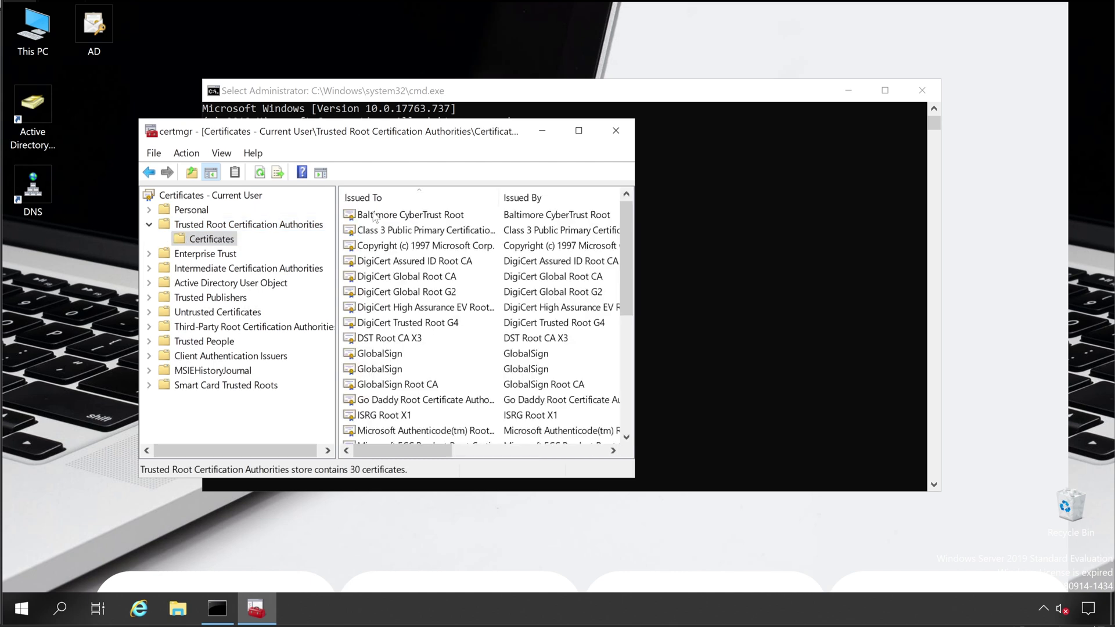
click(378, 246)
drag(626, 256, 629, 428)
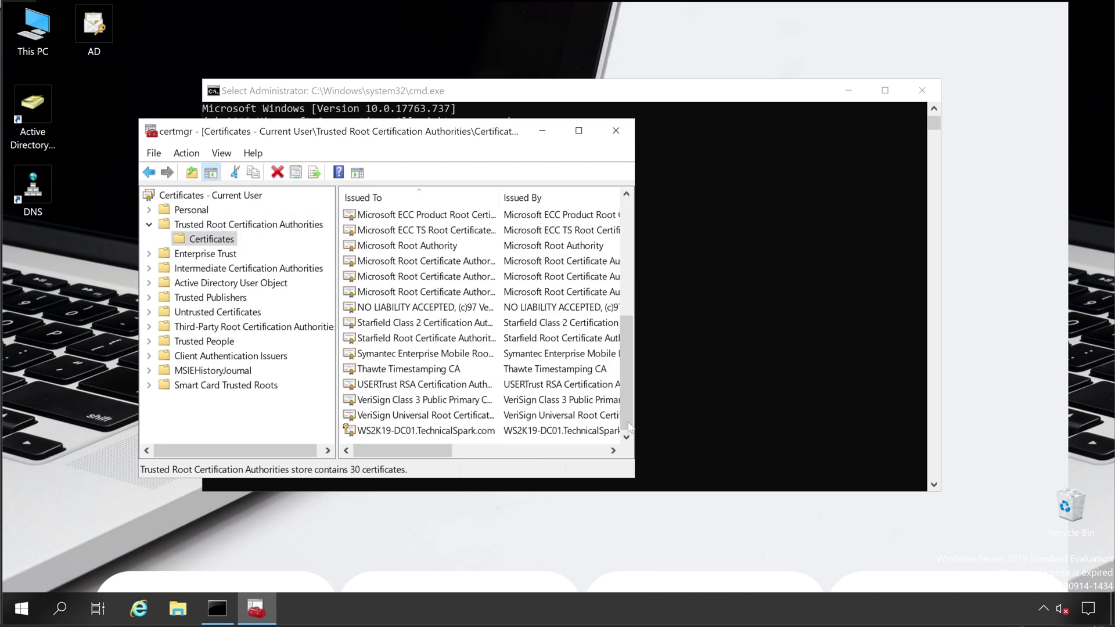
click(430, 431)
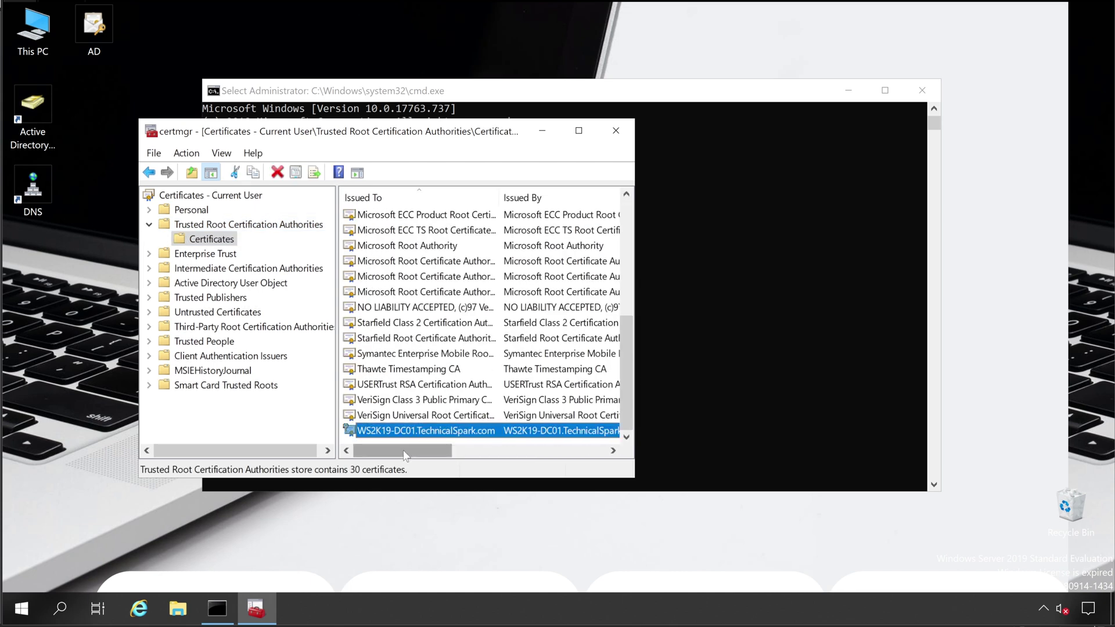
drag(405, 454, 600, 456)
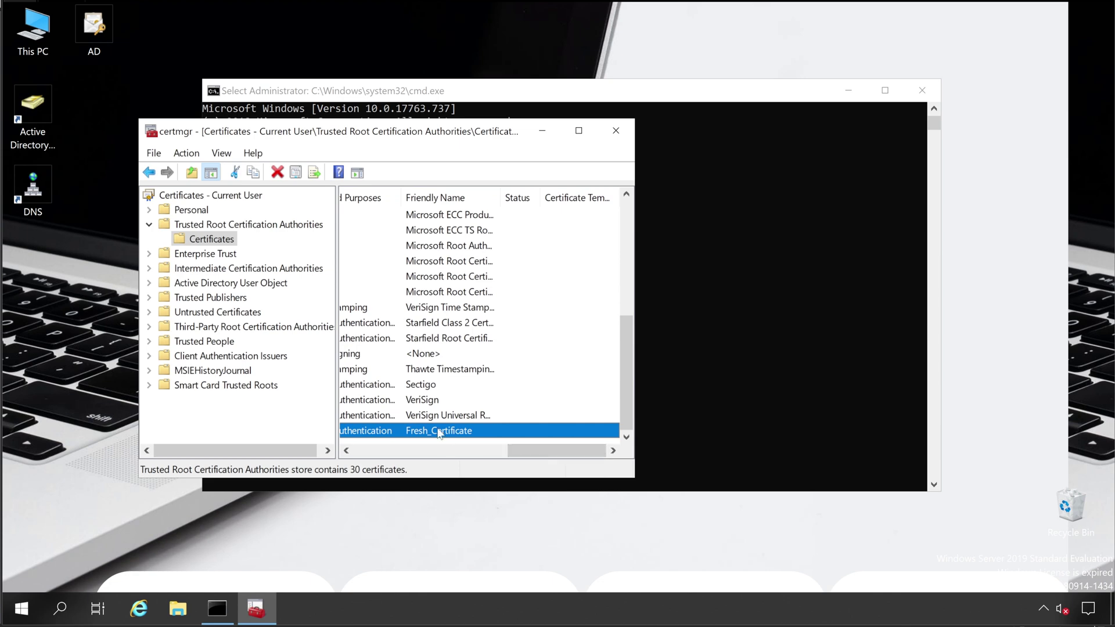
drag(558, 459, 403, 458)
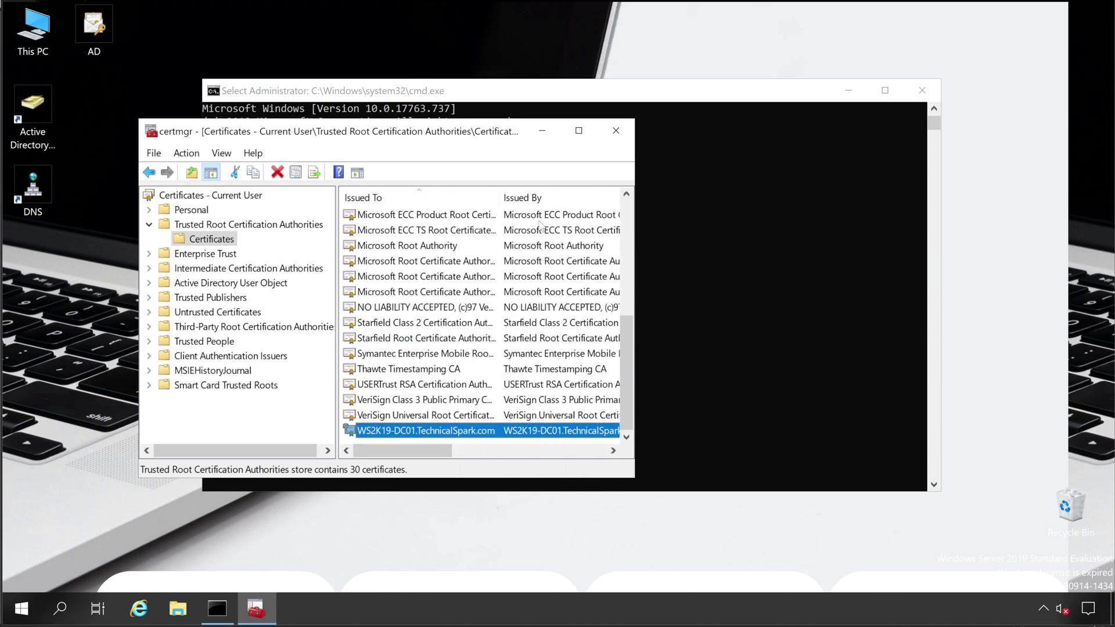
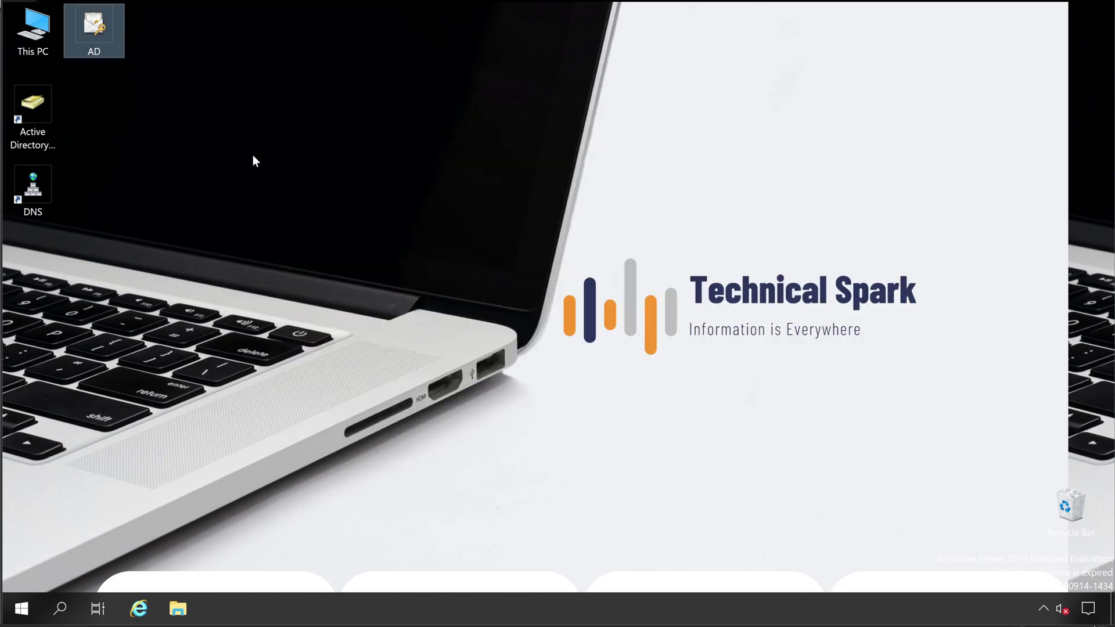
Launch Active Directory Users and Computers and connect the sync wizard to 192.168.0.95 to see its SSL certificate.
click(37, 104)
double_click(37, 104)
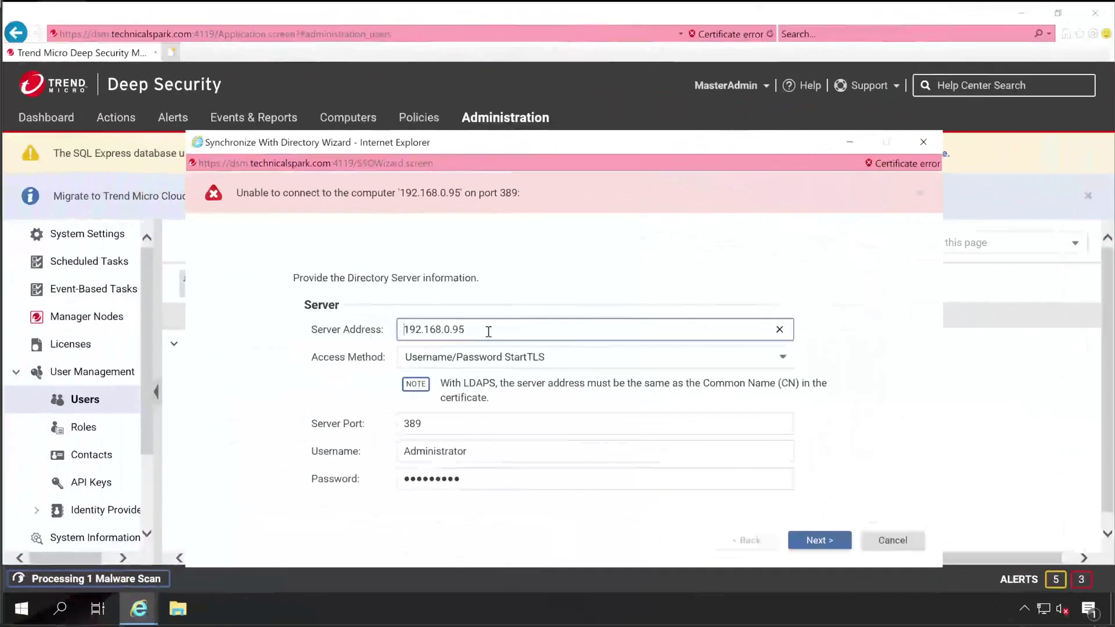
triple_click(488, 330)
click(801, 542)
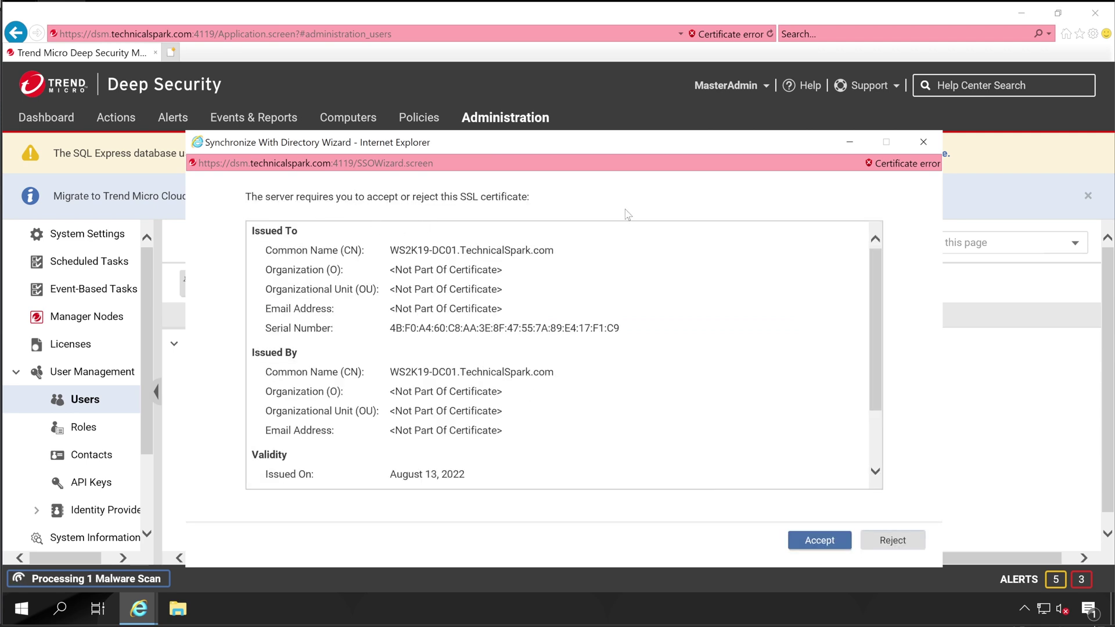
drag(329, 197, 517, 197)
scroll(739, 445, down, 3)
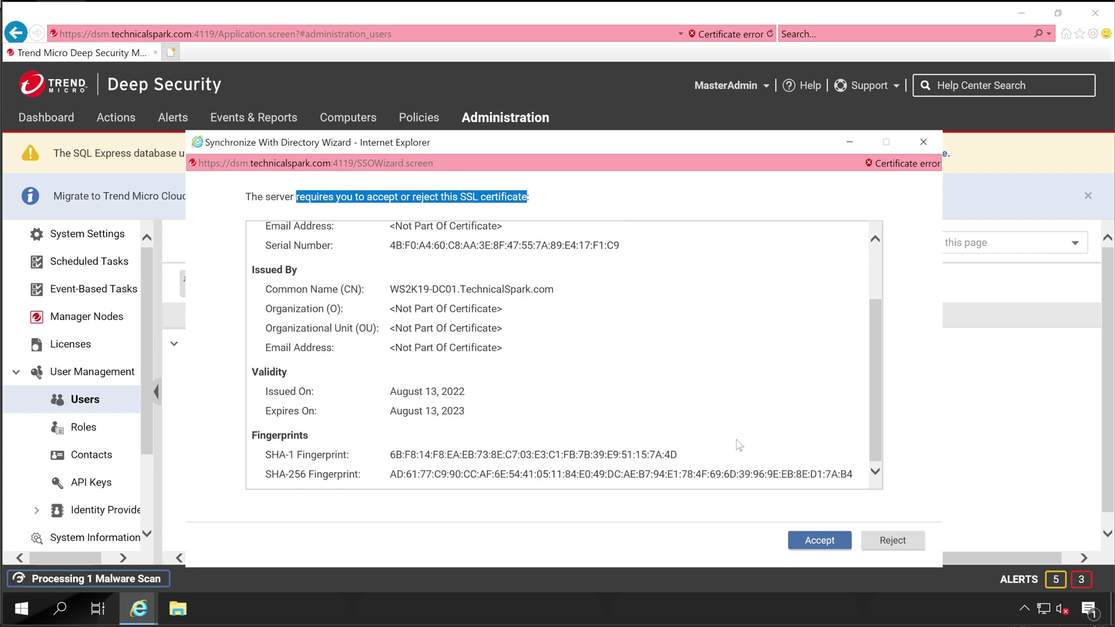
Accept the certificate and reconnect with the username prefixed 'technicalspark\' and the password retyped.
click(800, 547)
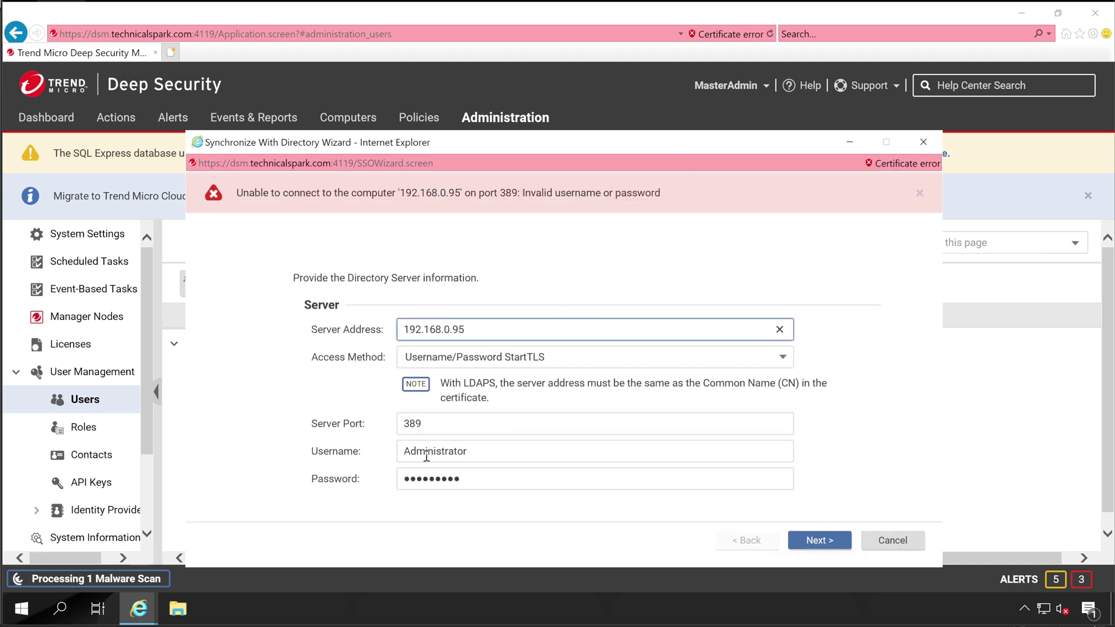
click(403, 451)
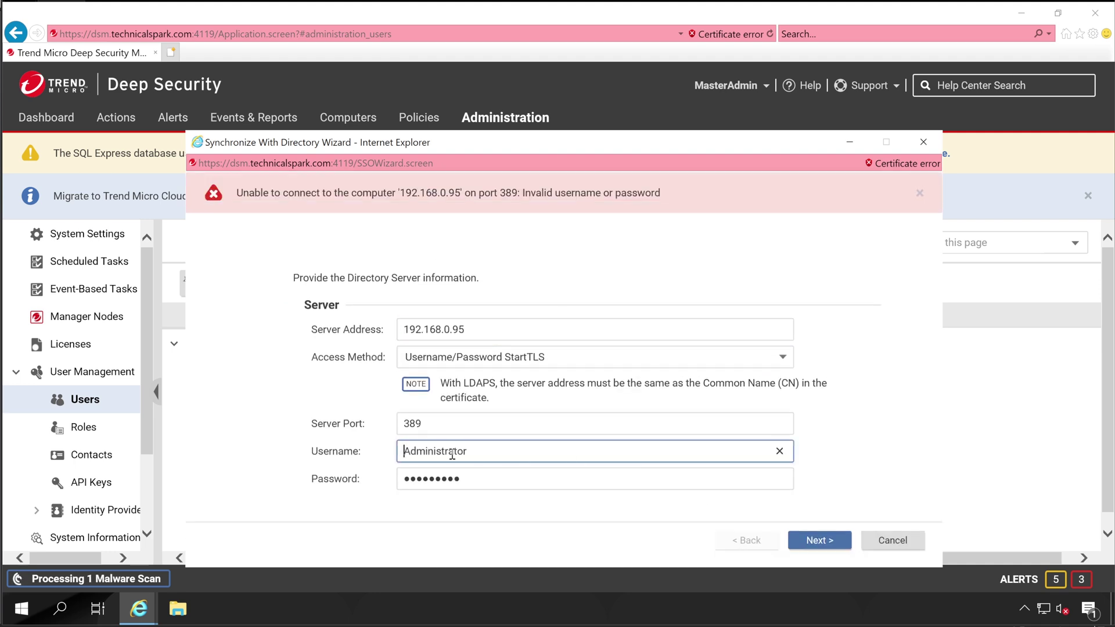
text(technicalspark\)
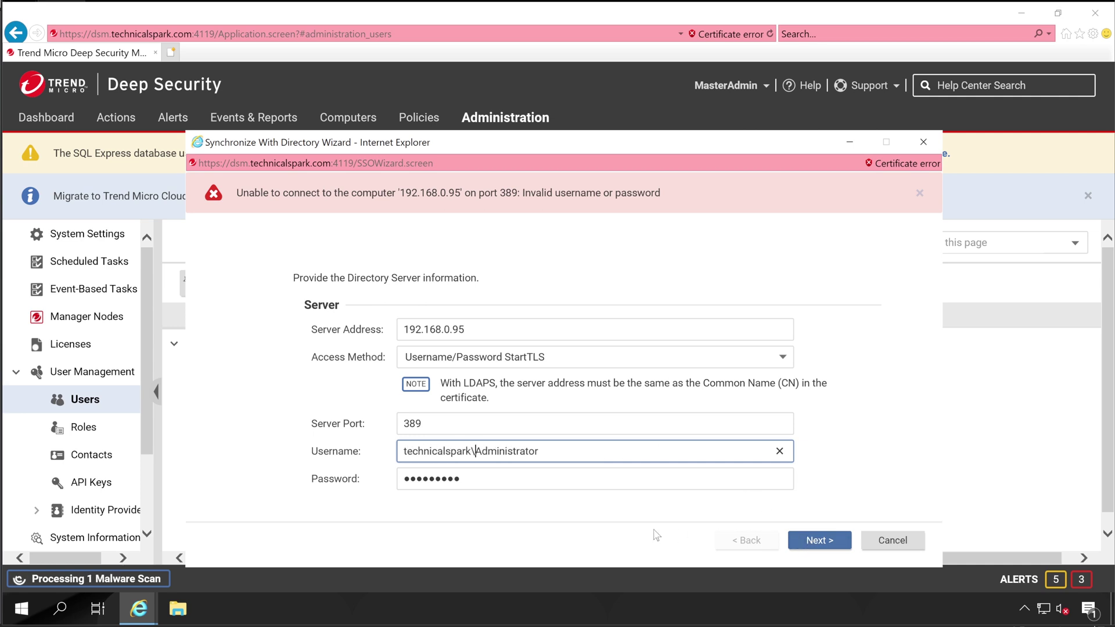
double_click(600, 479)
text(*********)
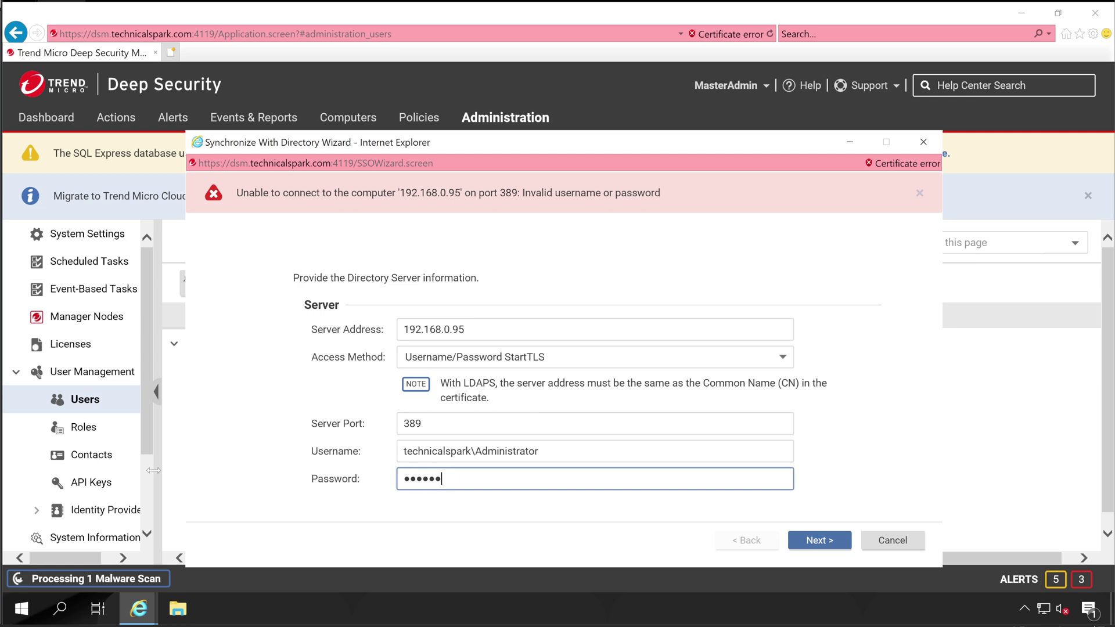
click(831, 542)
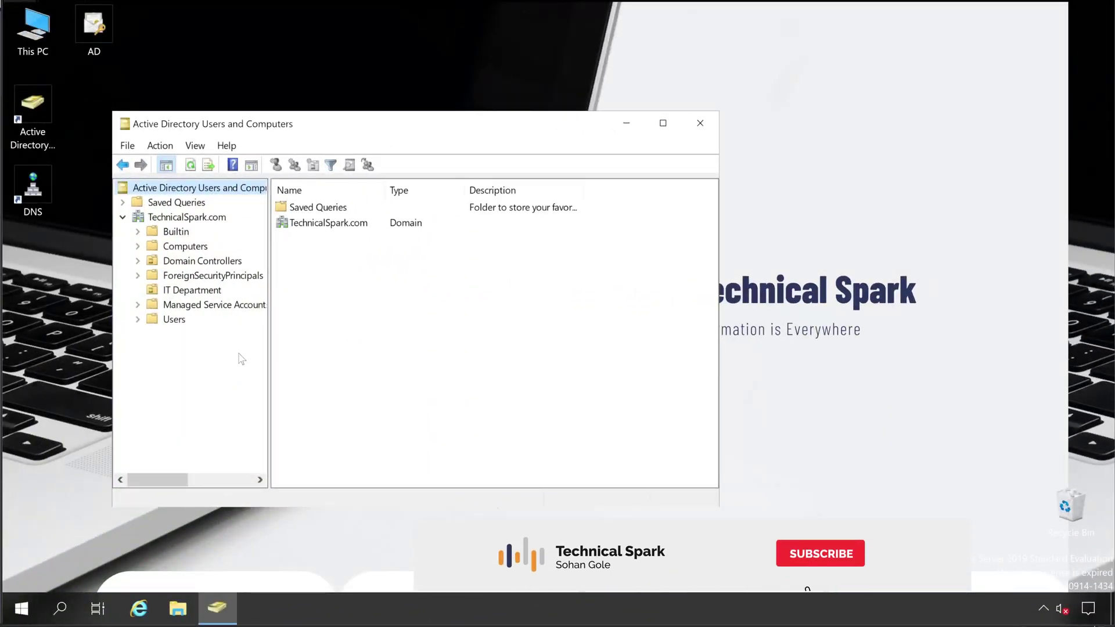
Create a new security group named TM_Users in the IT Department OU.
click(185, 292)
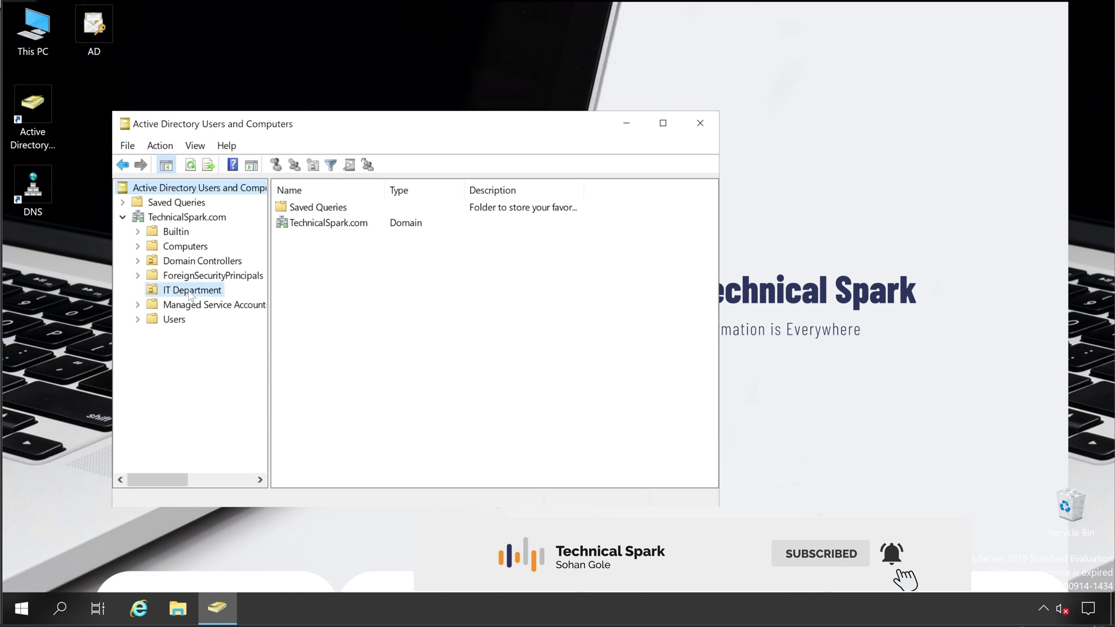
right_click(193, 290)
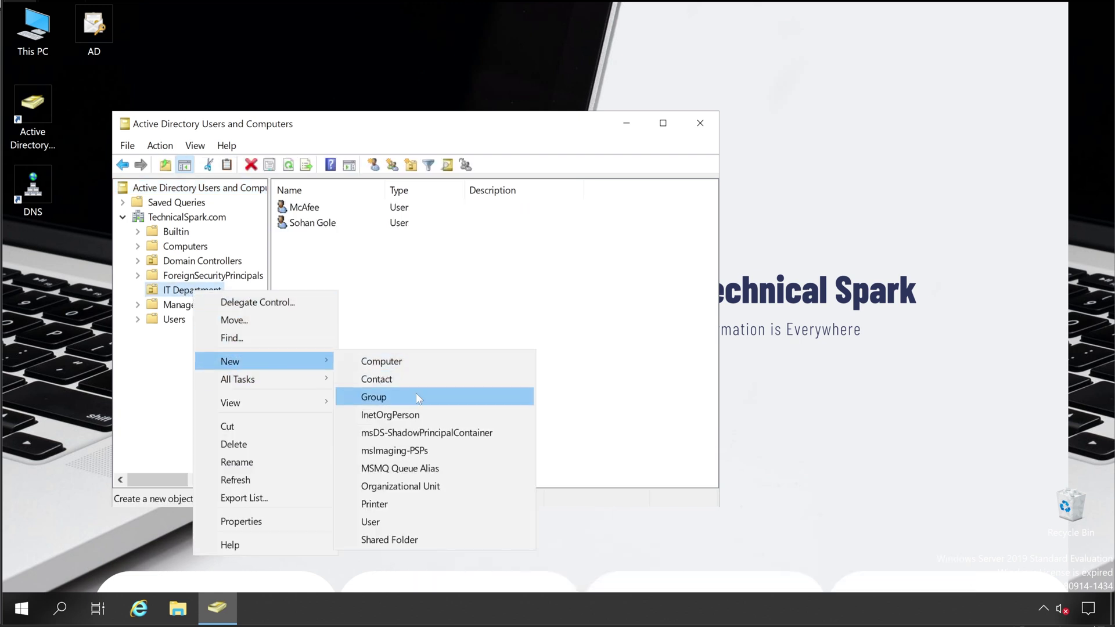
click(417, 398)
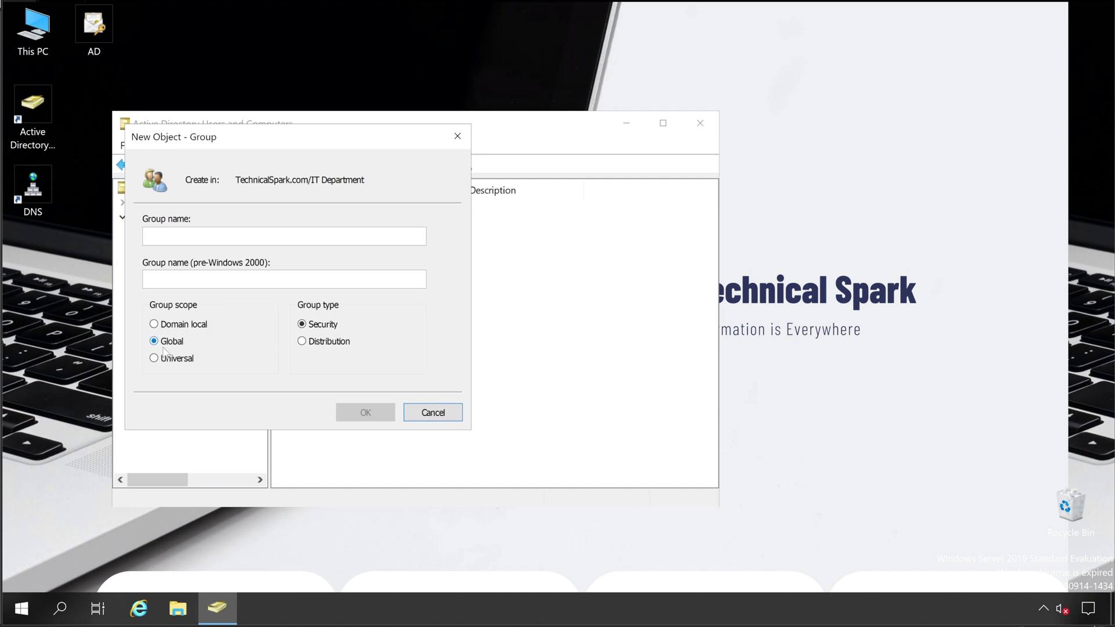
click(216, 237)
text(TM)
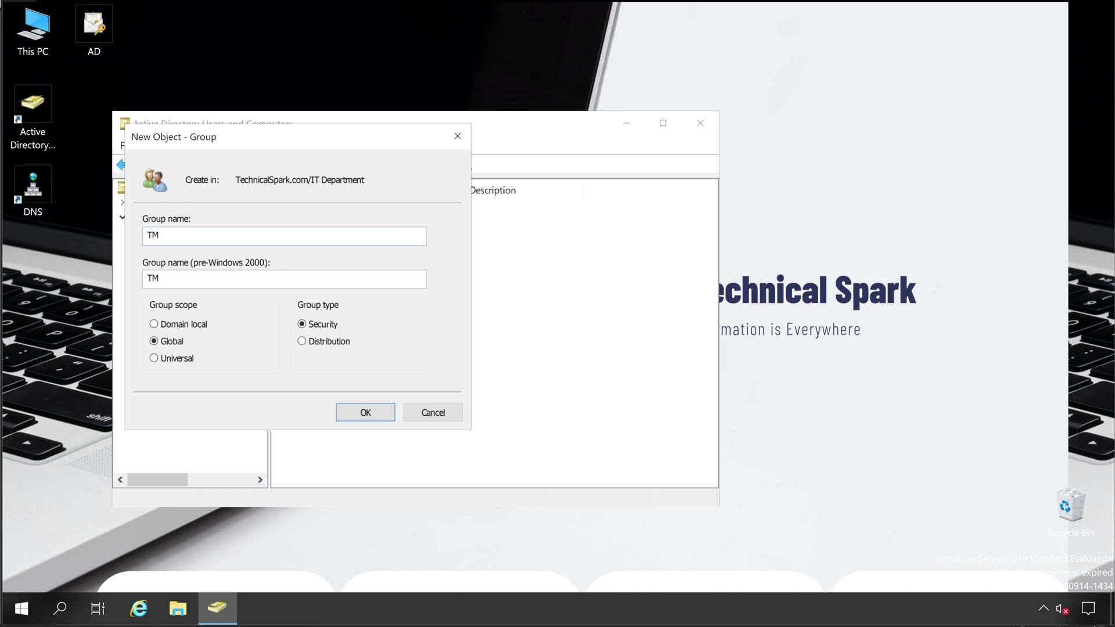
text(_U)
click(362, 414)
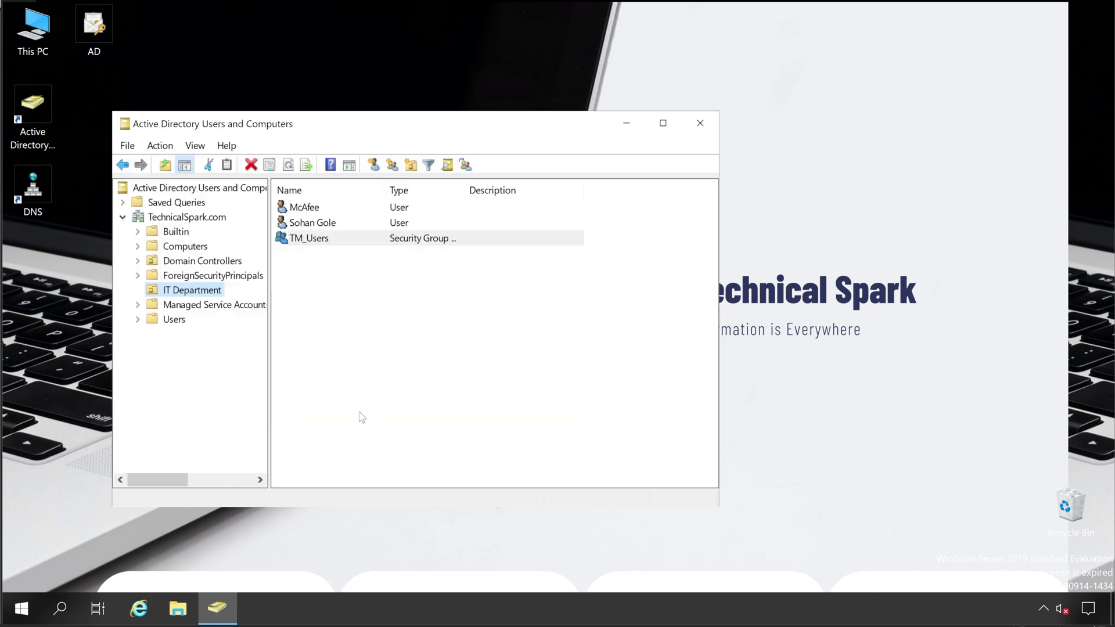
Add an existing IT Department user as a member of TM_Users and apply the change.
click(308, 240)
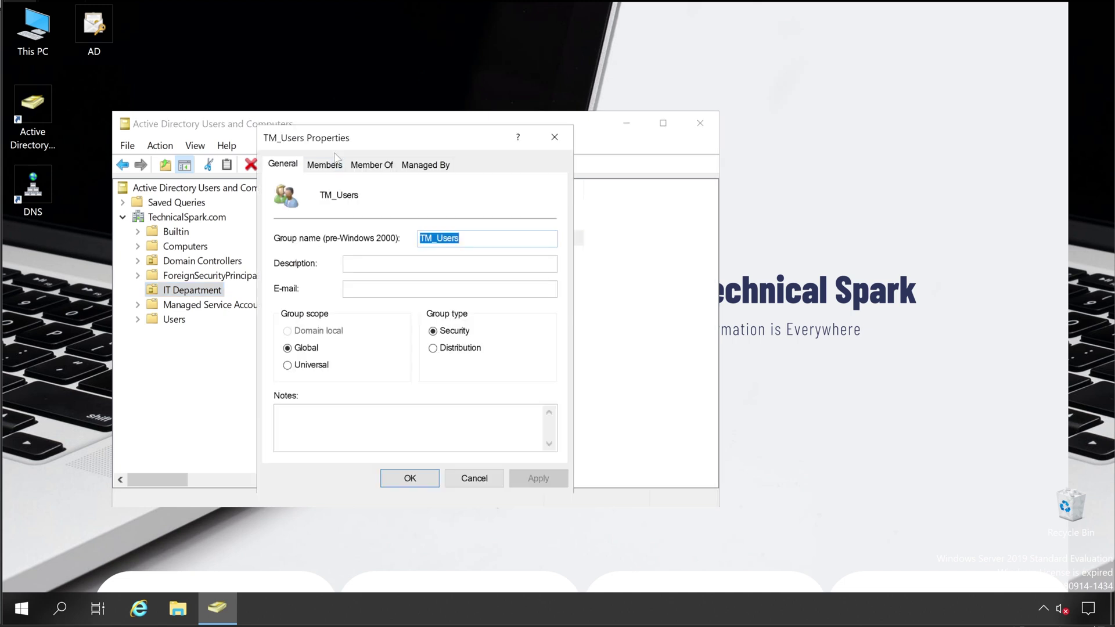
click(319, 164)
drag(342, 142, 508, 177)
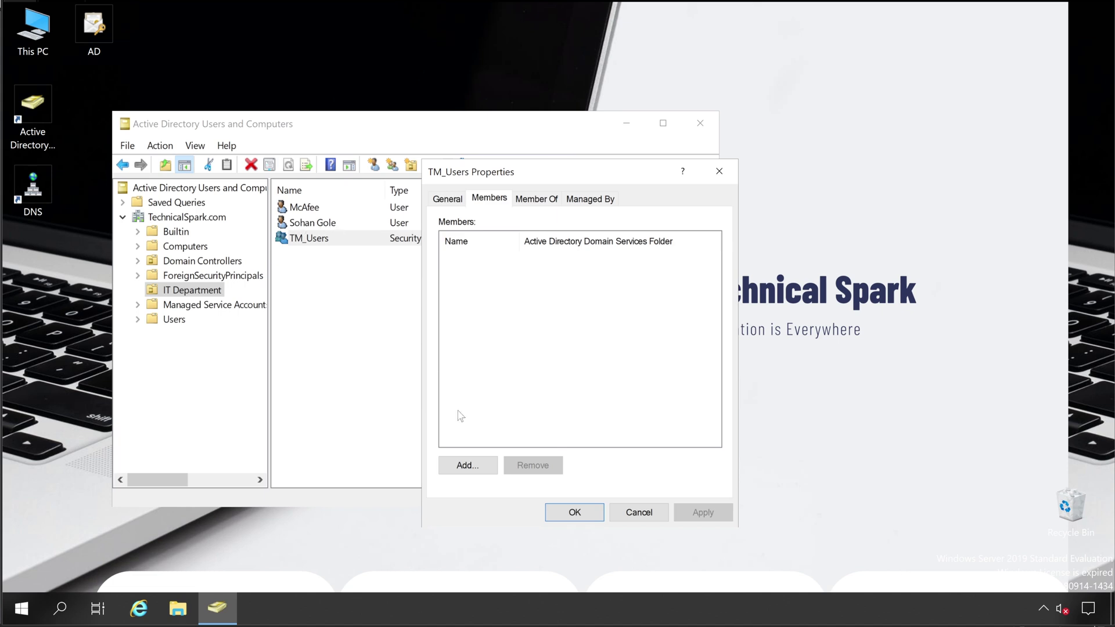
click(481, 470)
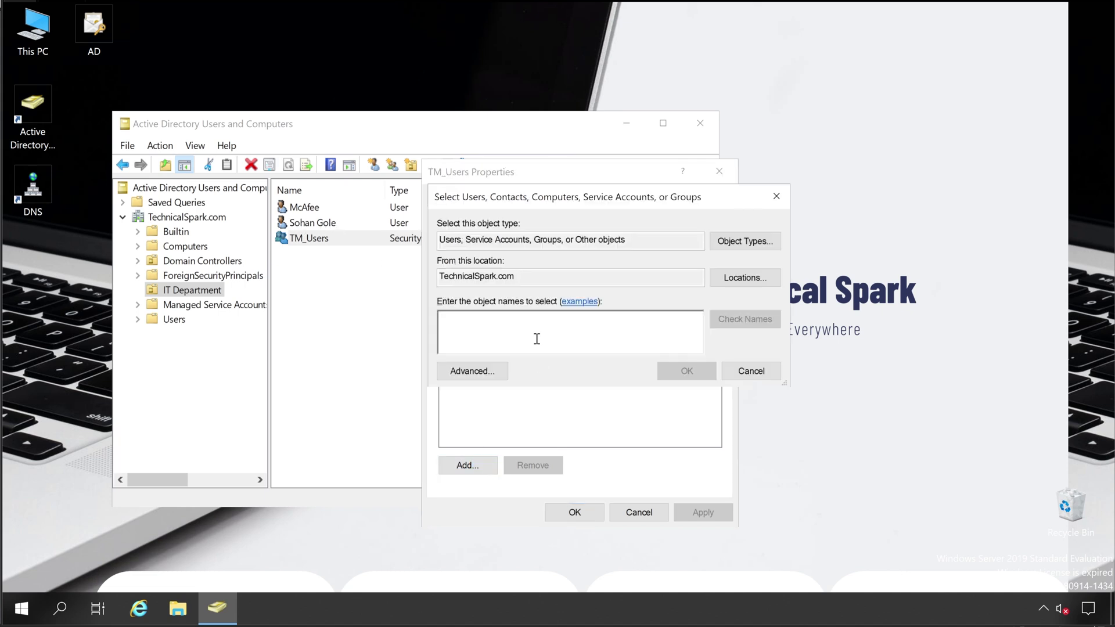
text(Sohan)
click(746, 318)
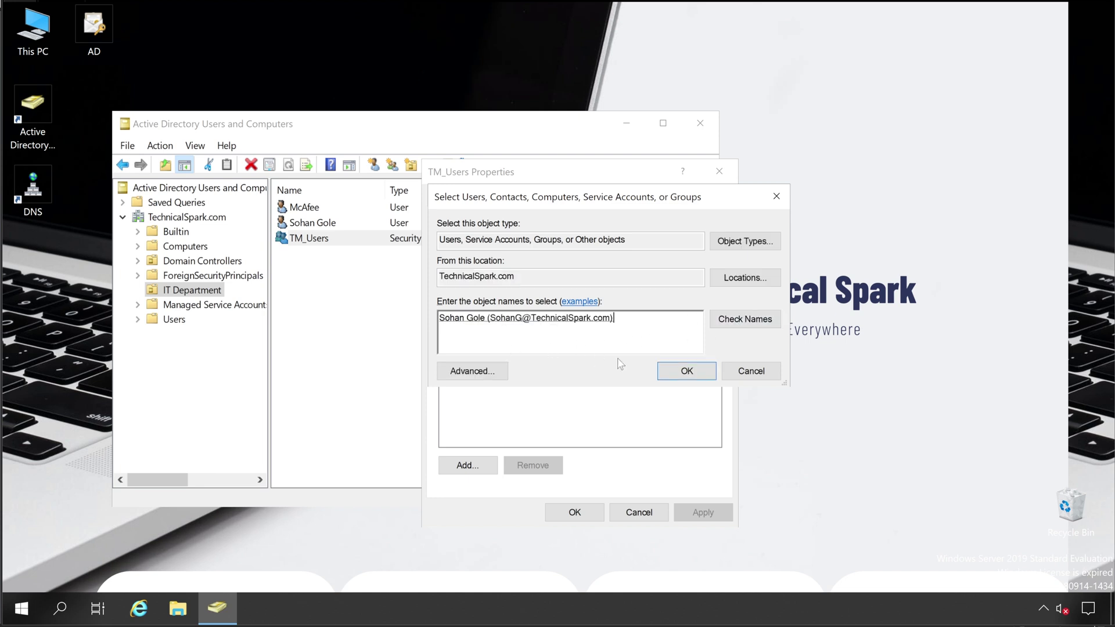
click(681, 370)
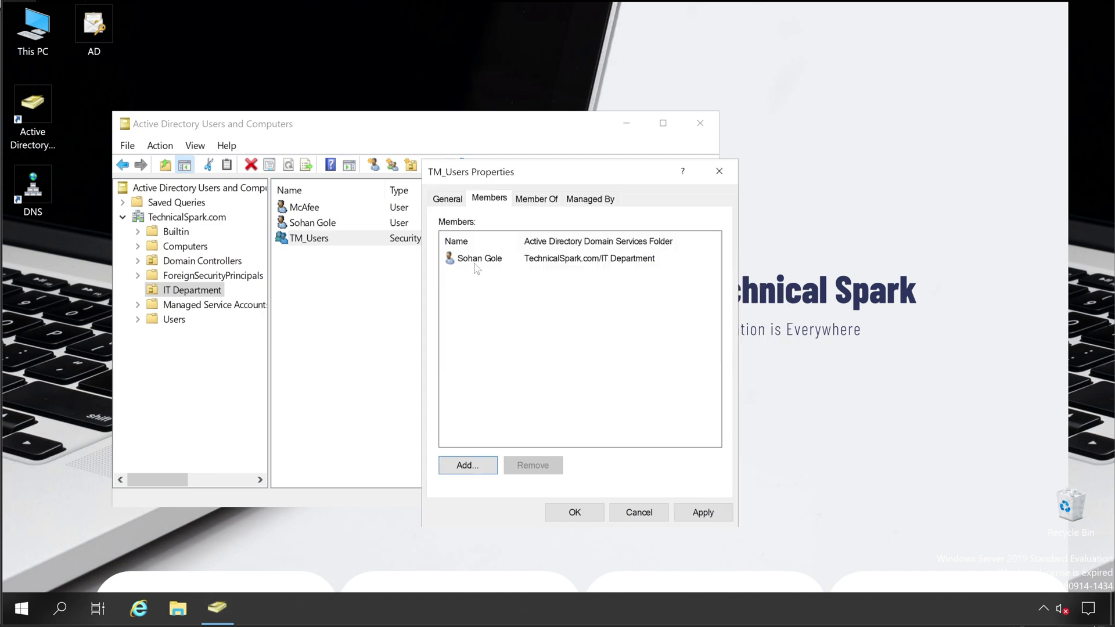
click(704, 512)
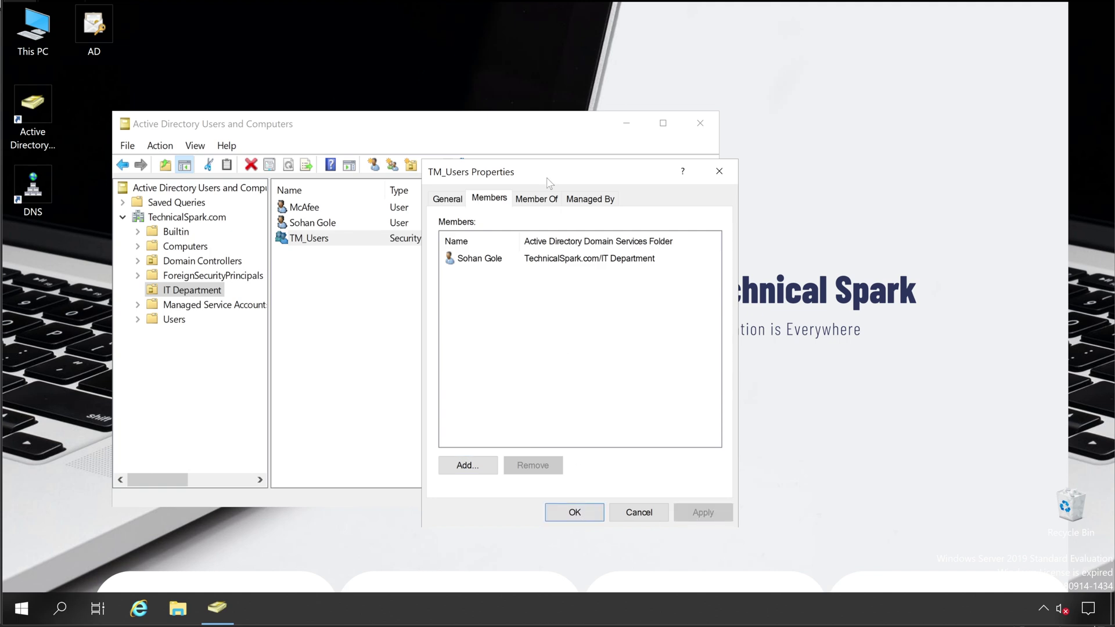
drag(546, 183, 842, 188)
Start a new IT Department user with first name Trend, initials TM, last name Micro, and logon TrendMicro.
right_click(316, 305)
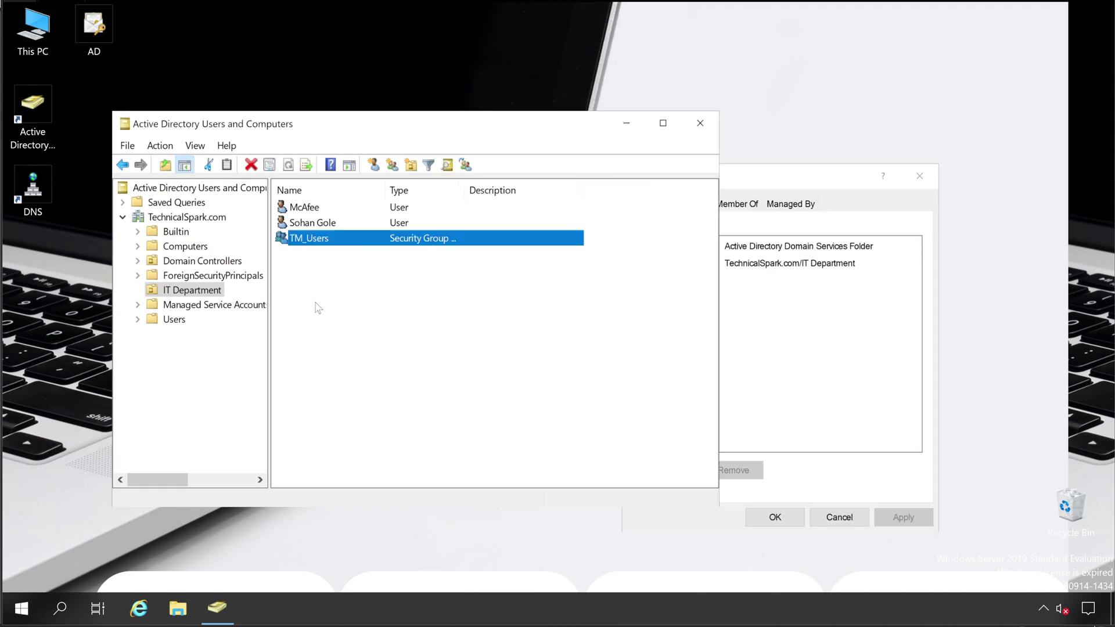
mouse_move(371, 374)
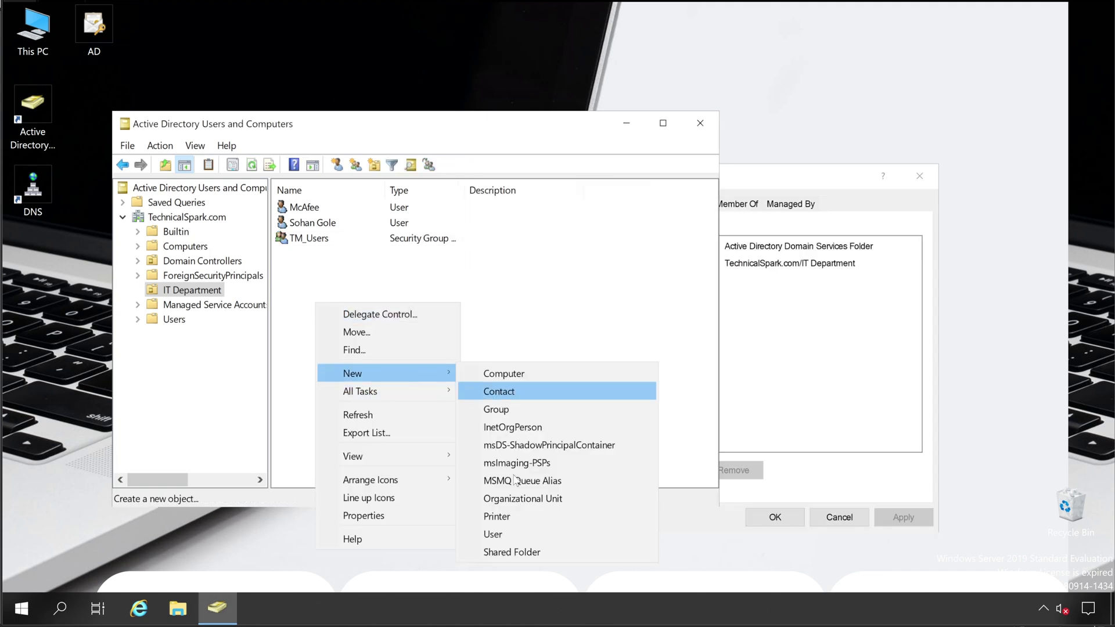
click(492, 534)
text(Trend Micro)
key(ctrl+shift+Left)
key(ctrl+x)
key(Tab)
key(ctrl+v)
text(TM)
click(269, 319)
text(TrendMicro)
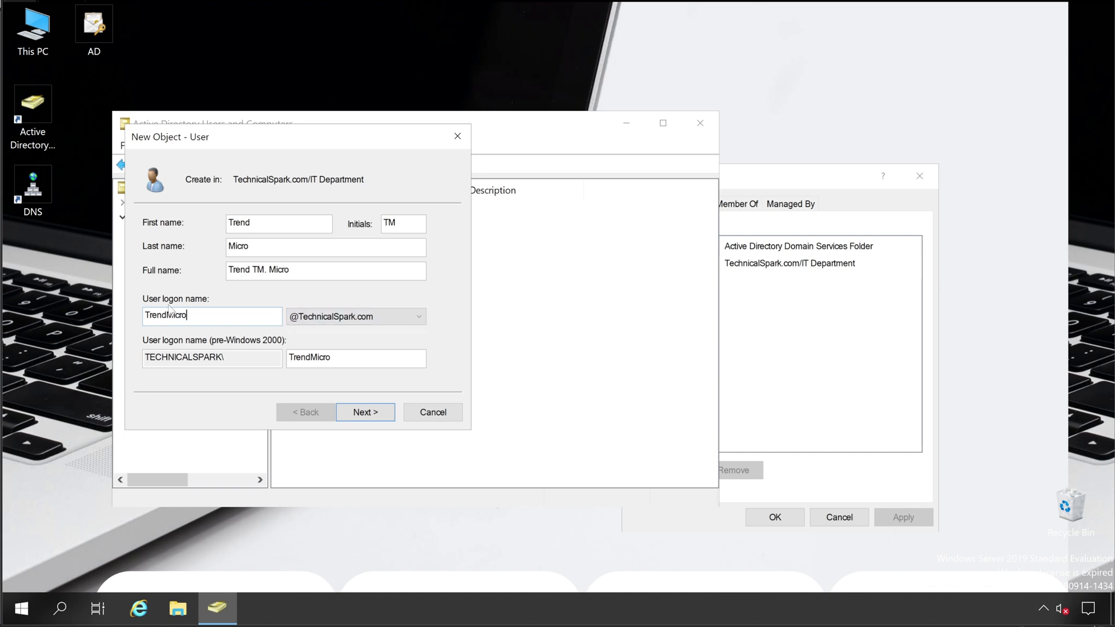
Set the user's password, untick change-at-next-logon, tick Password never expires, and finish.
double_click(244, 314)
click(367, 413)
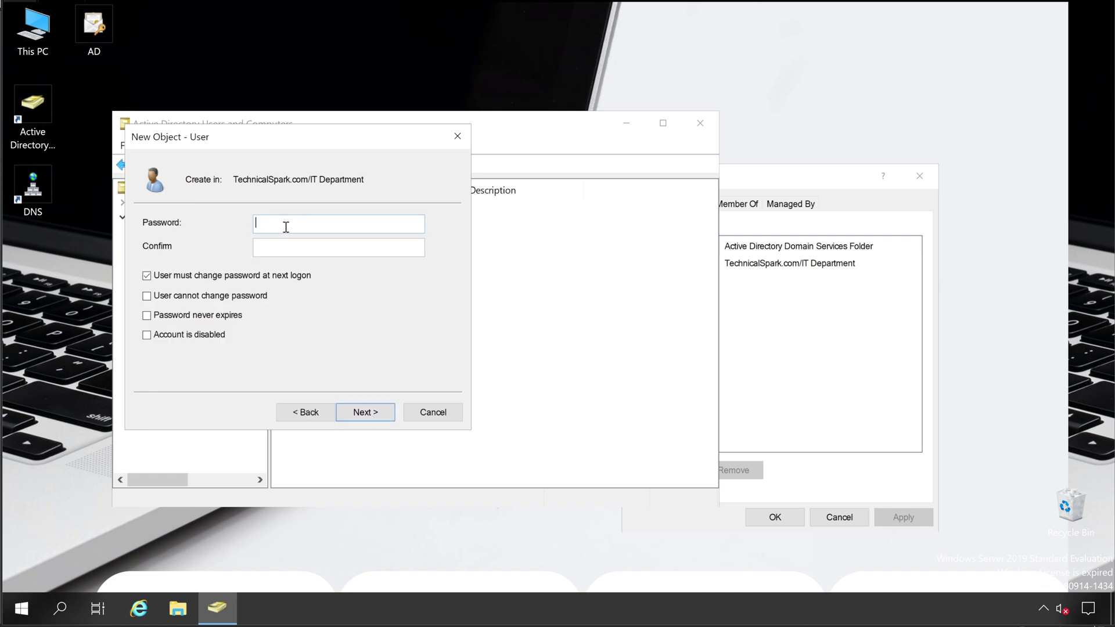
key(Tab)
text(P)
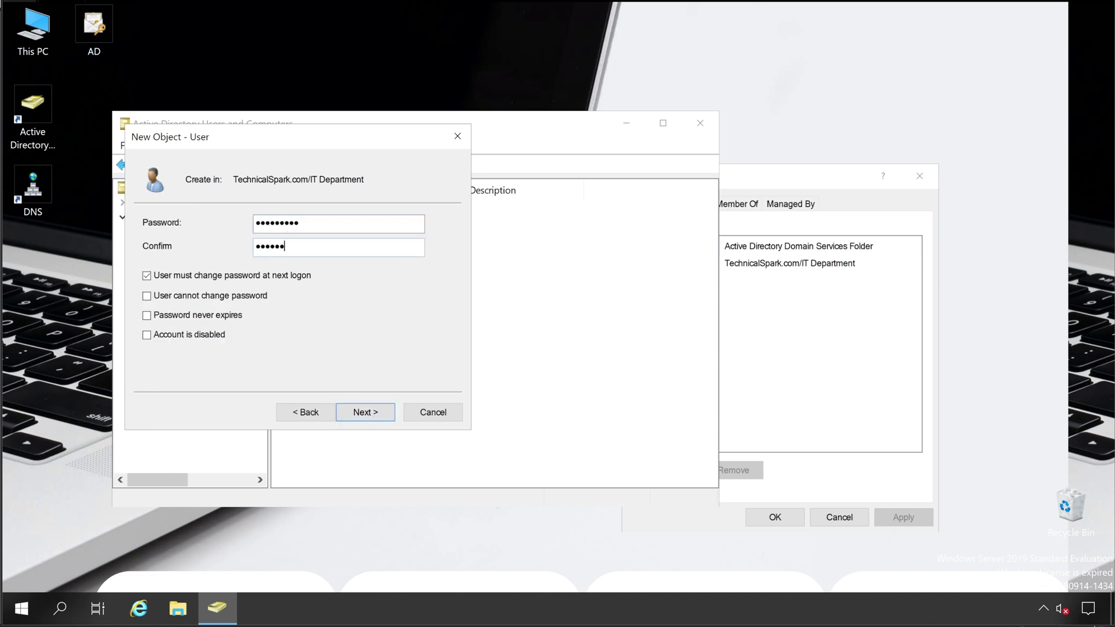
click(216, 276)
click(199, 316)
click(366, 412)
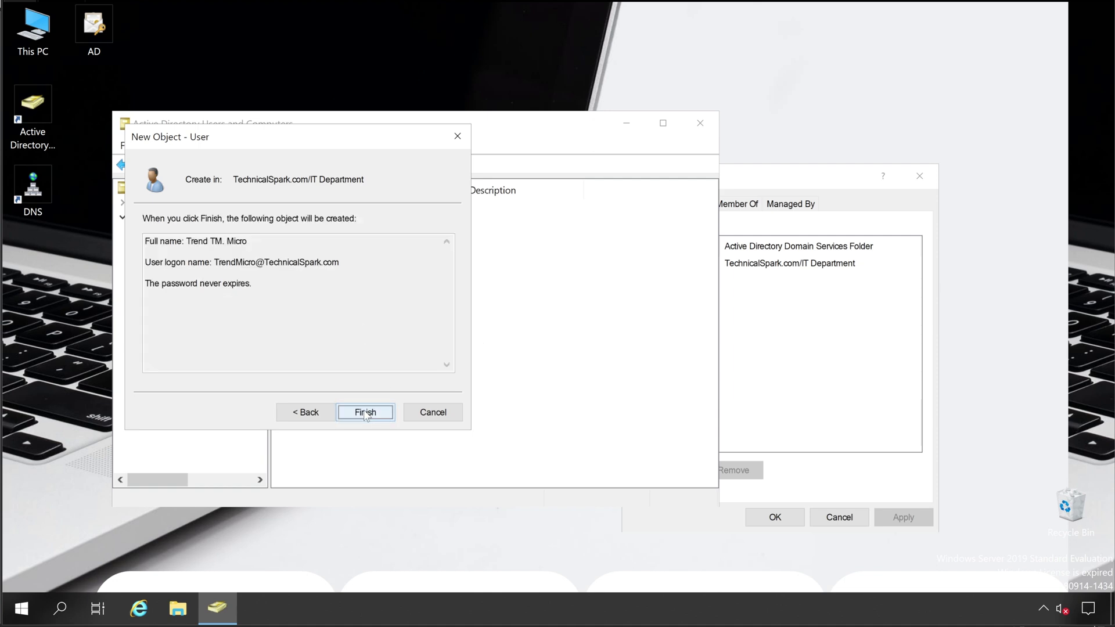
click(366, 413)
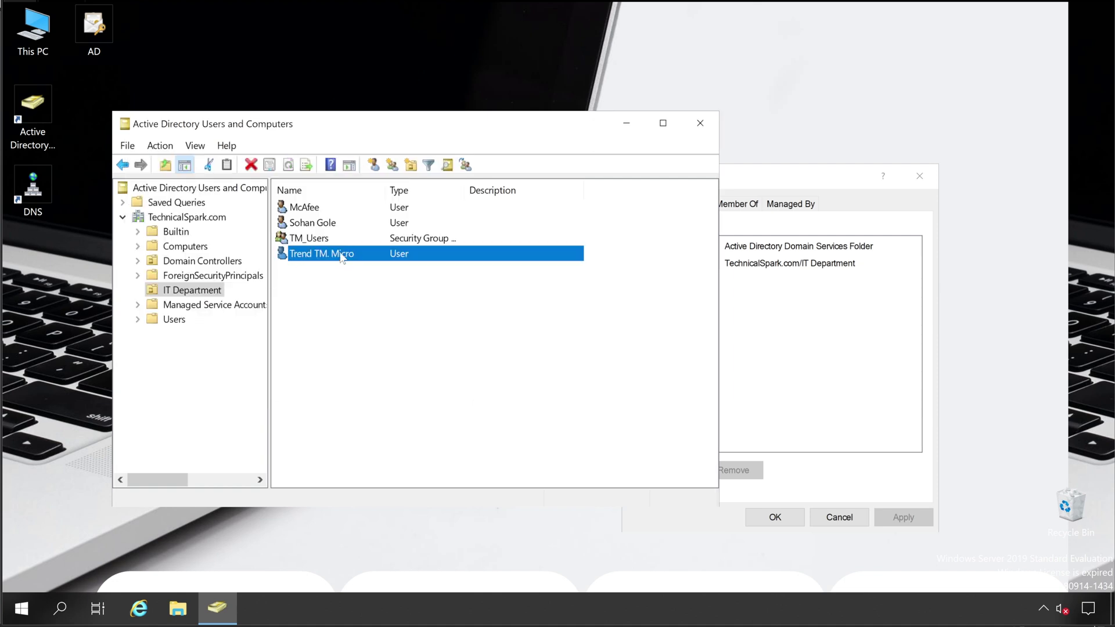
Check the other IT Department user's account settings and close without changes.
double_click(312, 224)
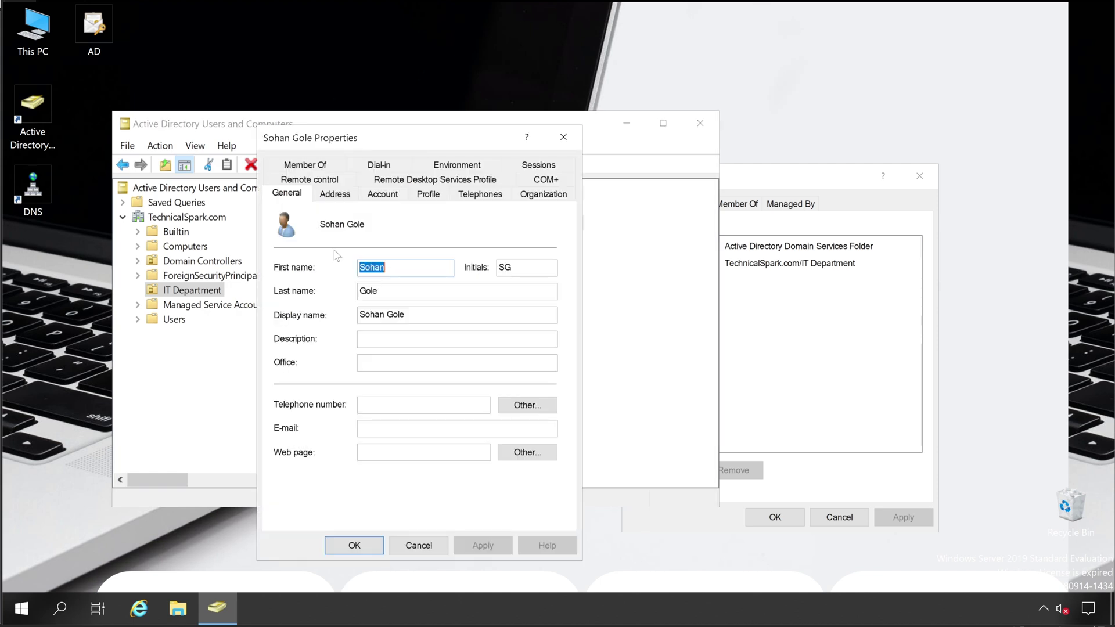
click(366, 197)
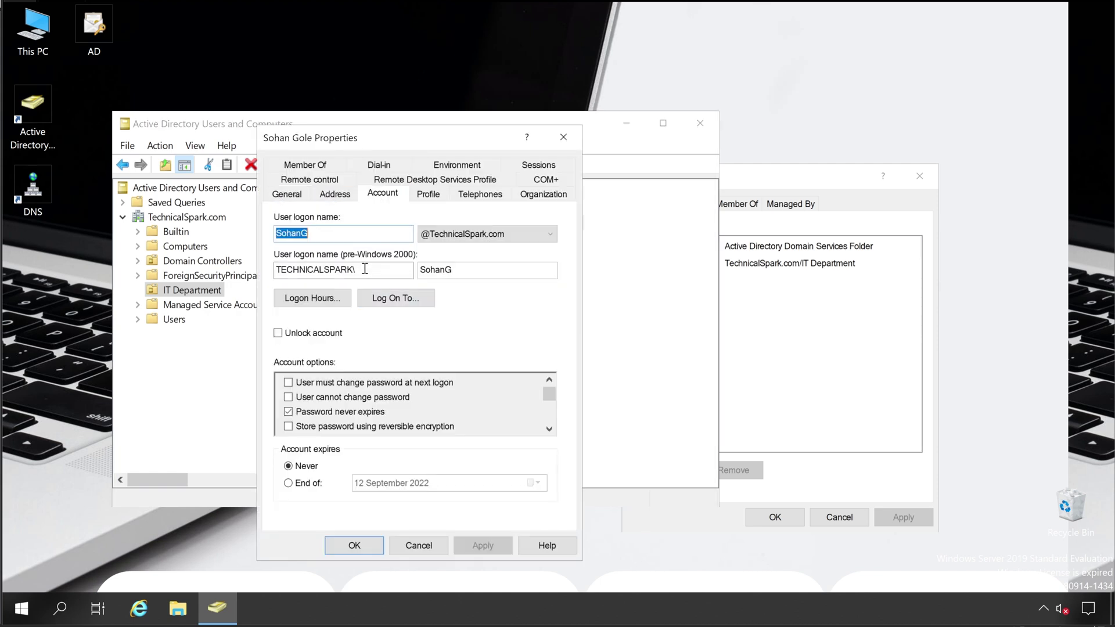
click(405, 546)
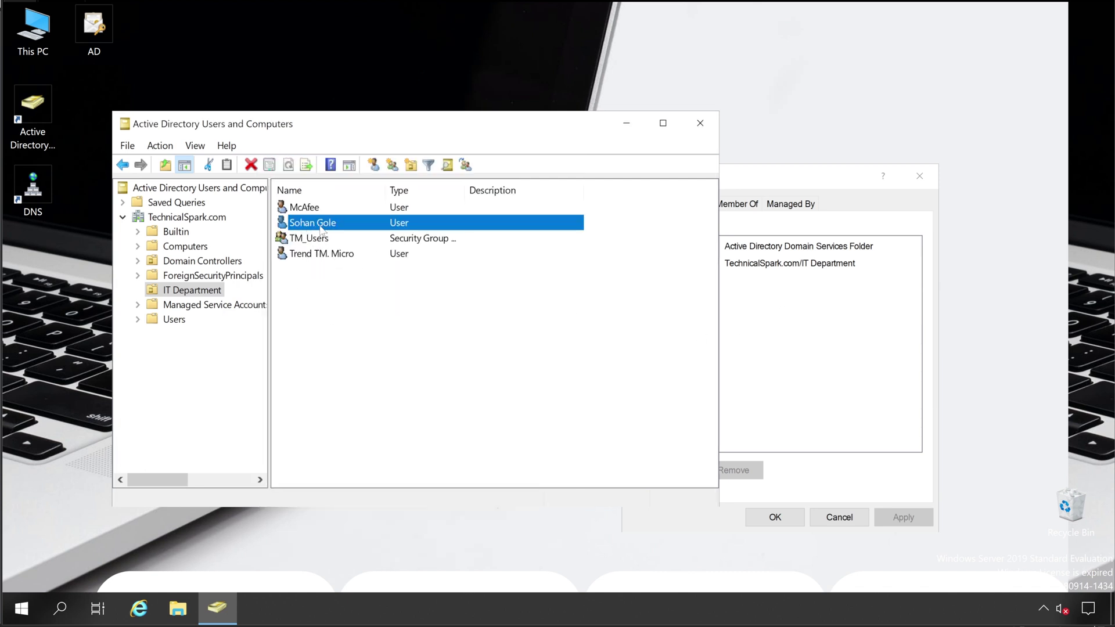
Add the Trend Micro user, found by searching 'trend', to TM_Users members and apply.
click(311, 240)
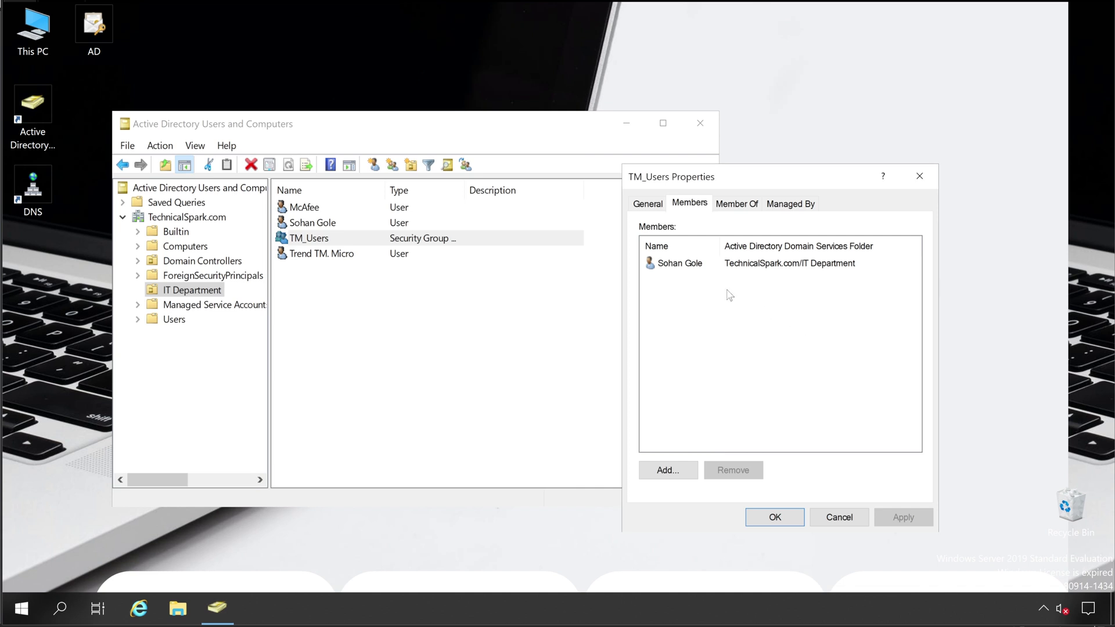
click(665, 472)
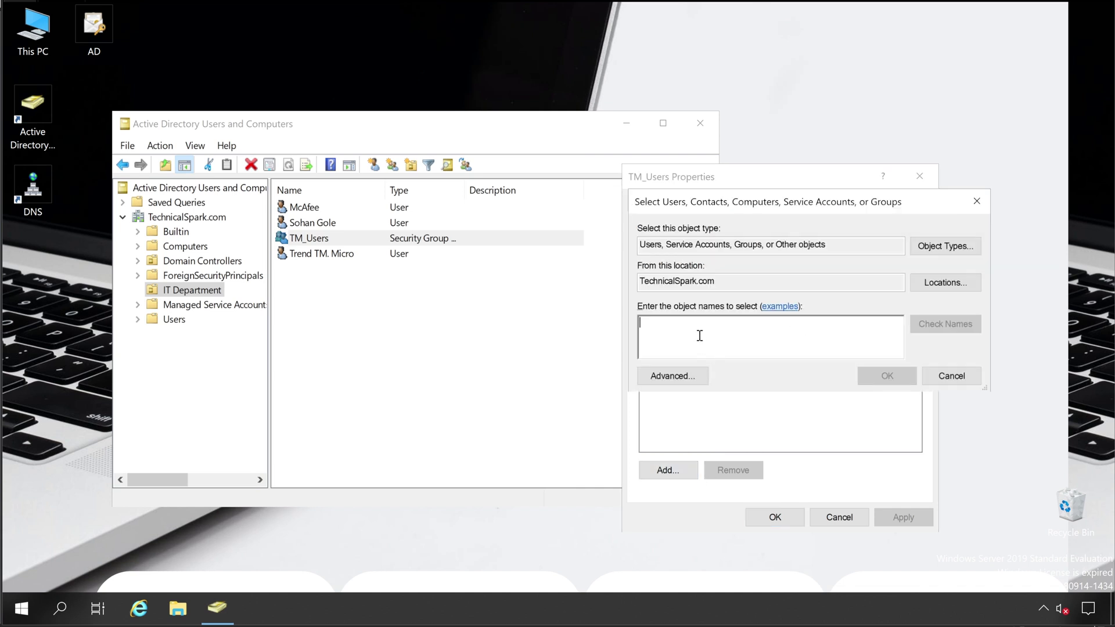
text(tr)
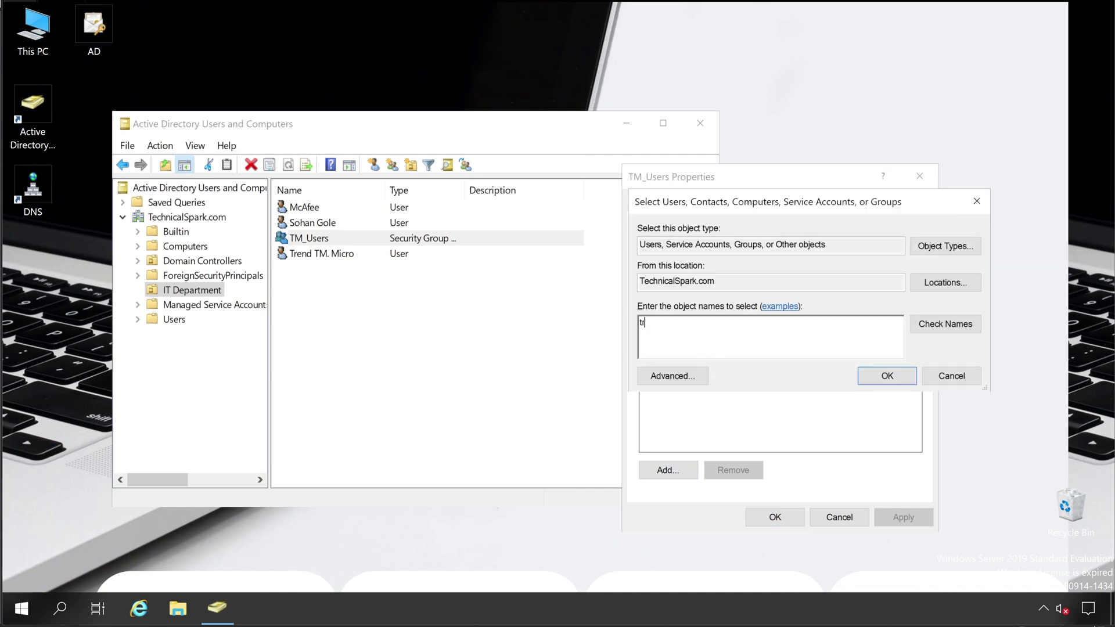
text(ed)
key(BackSpace)
text(nd)
click(945, 325)
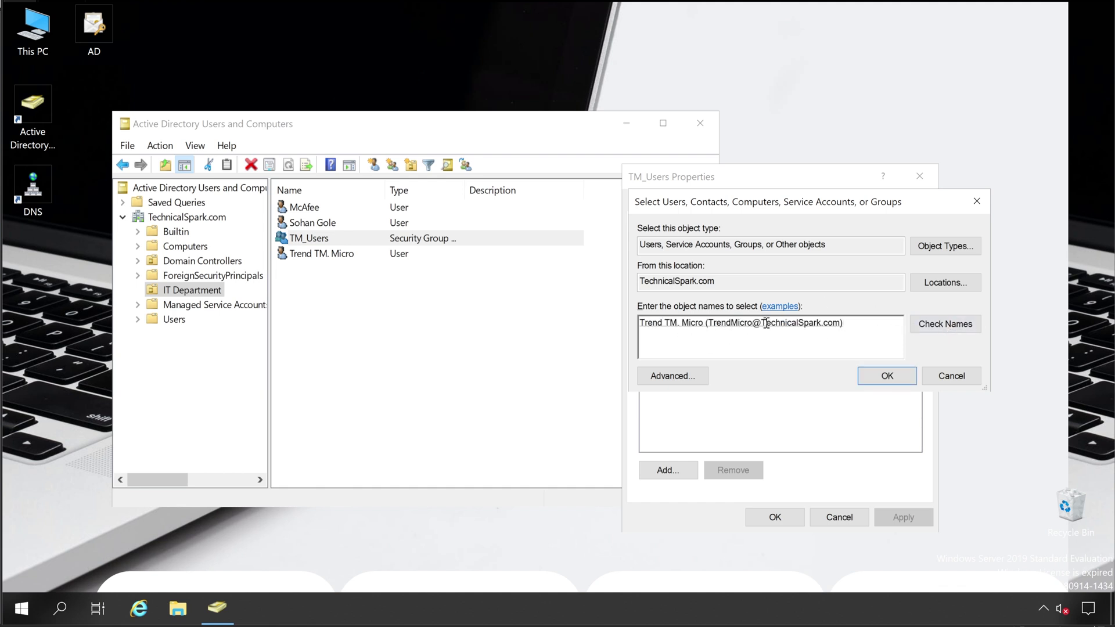
click(880, 379)
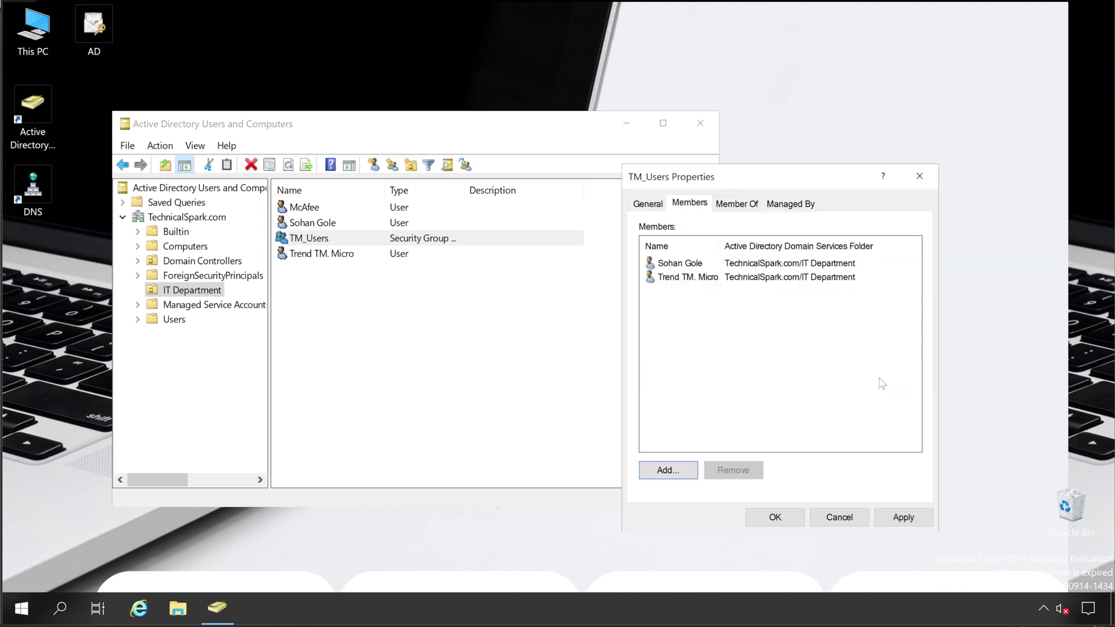
click(900, 517)
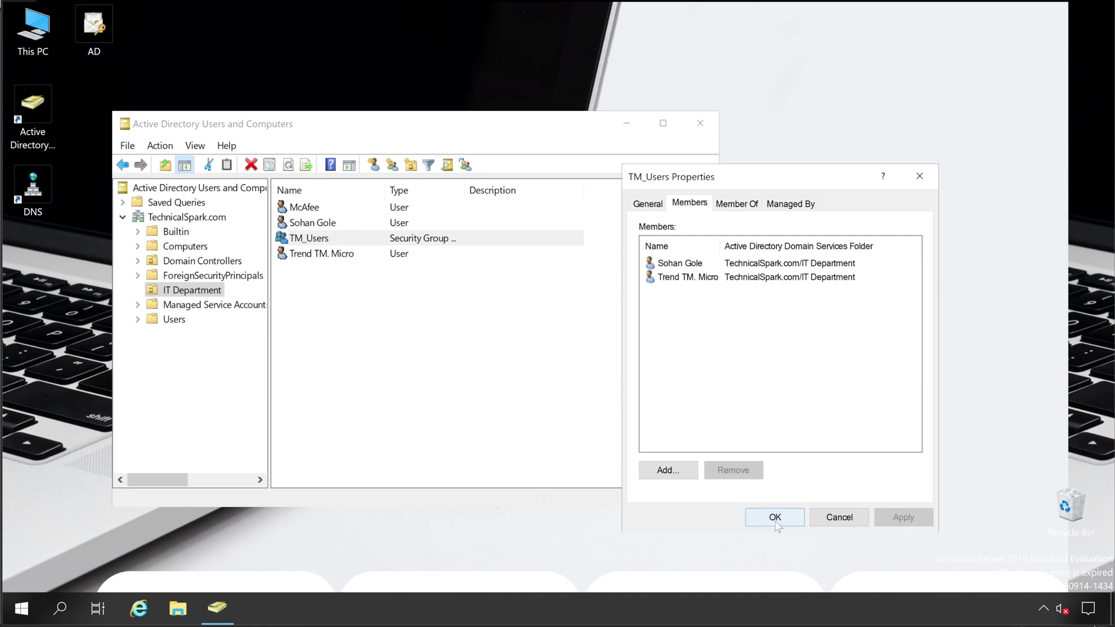
click(778, 519)
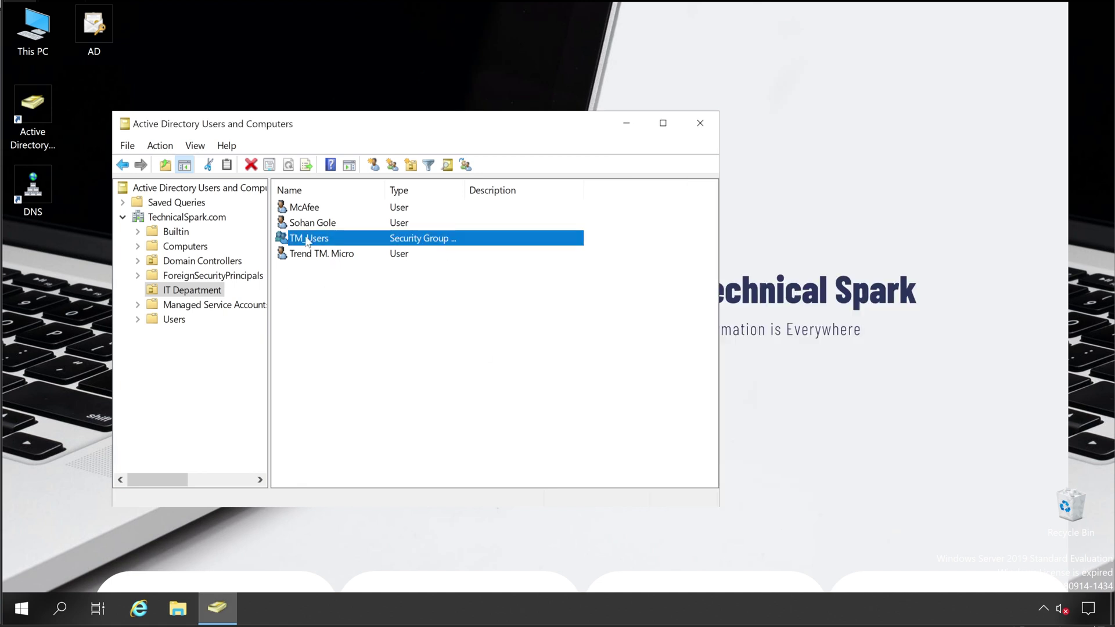
key(F2)
key(Escape)
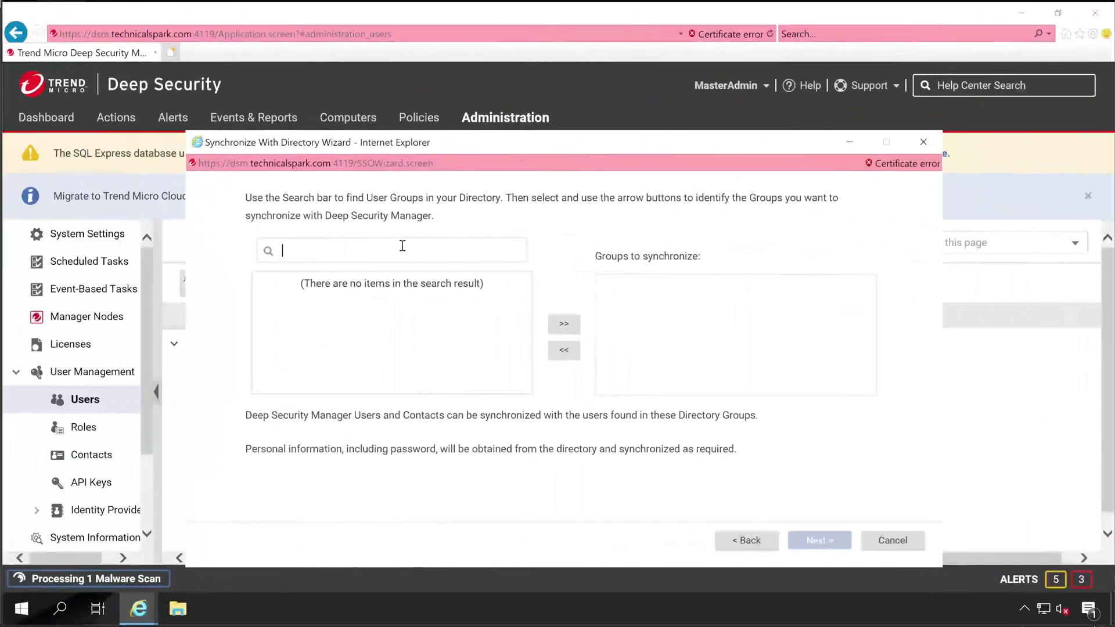
Search for 'tm_', move TM_Users into the groups to synchronize, and continue.
text(tm_)
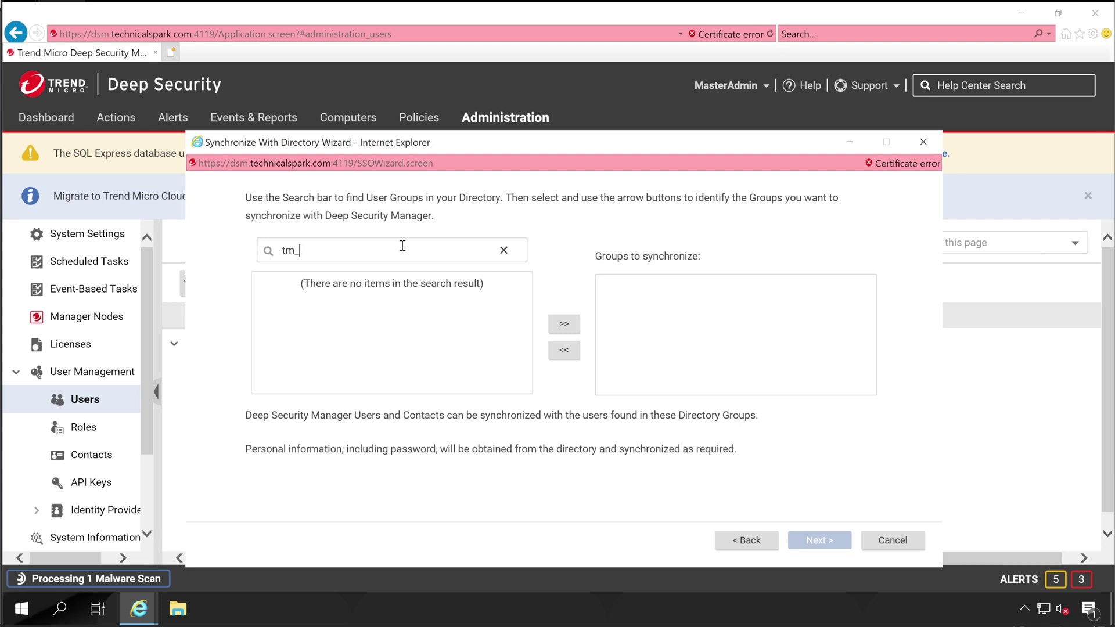
key(Return)
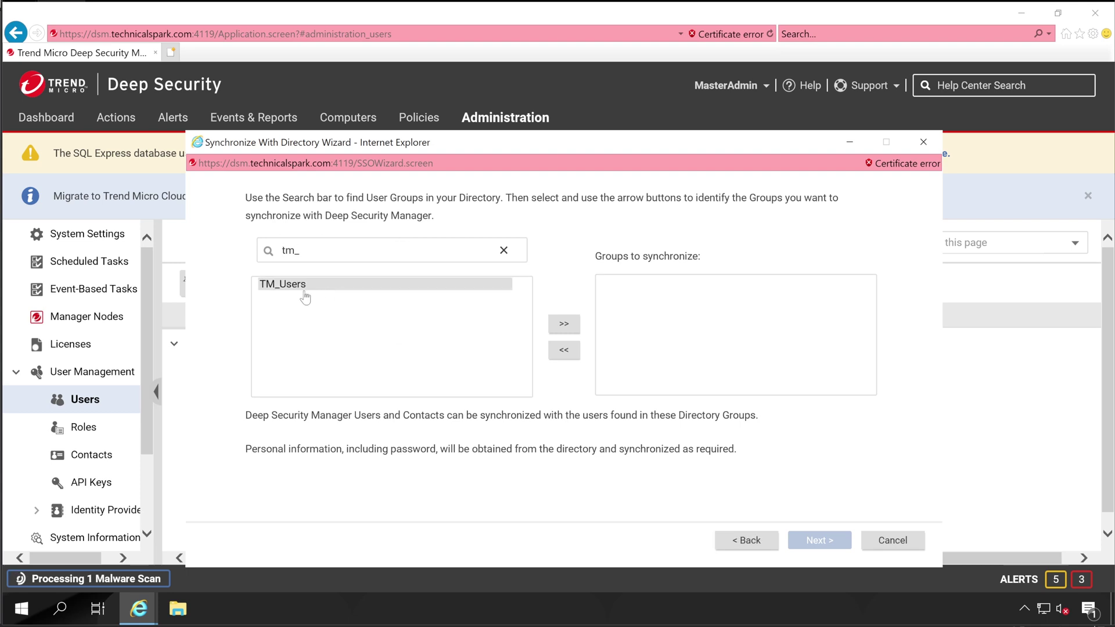
click(288, 286)
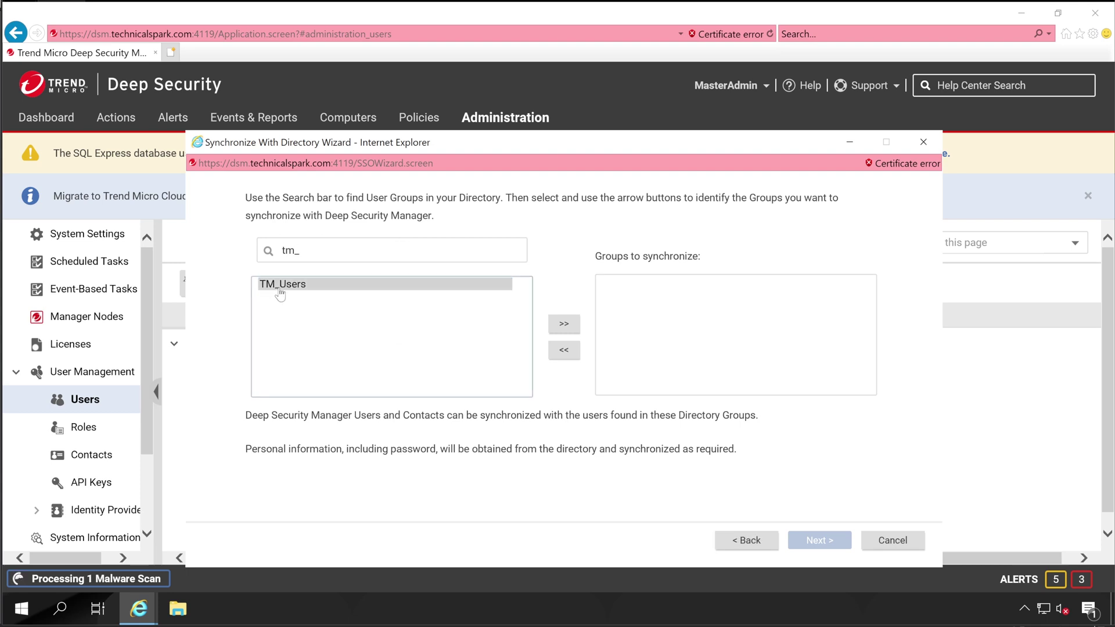
click(569, 328)
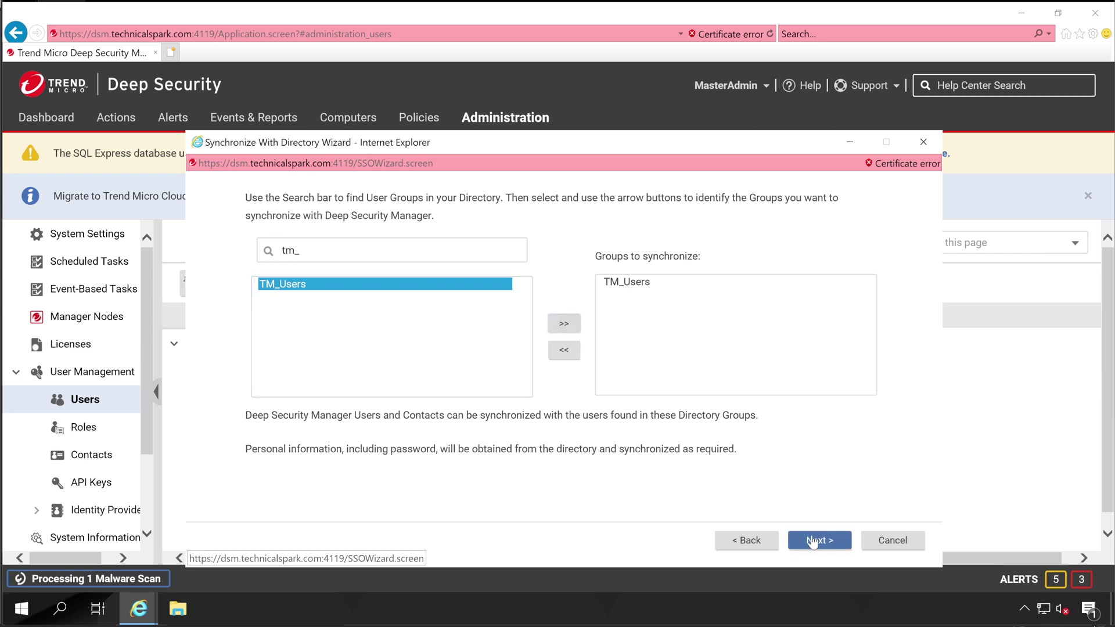
drag(331, 242, 189, 255)
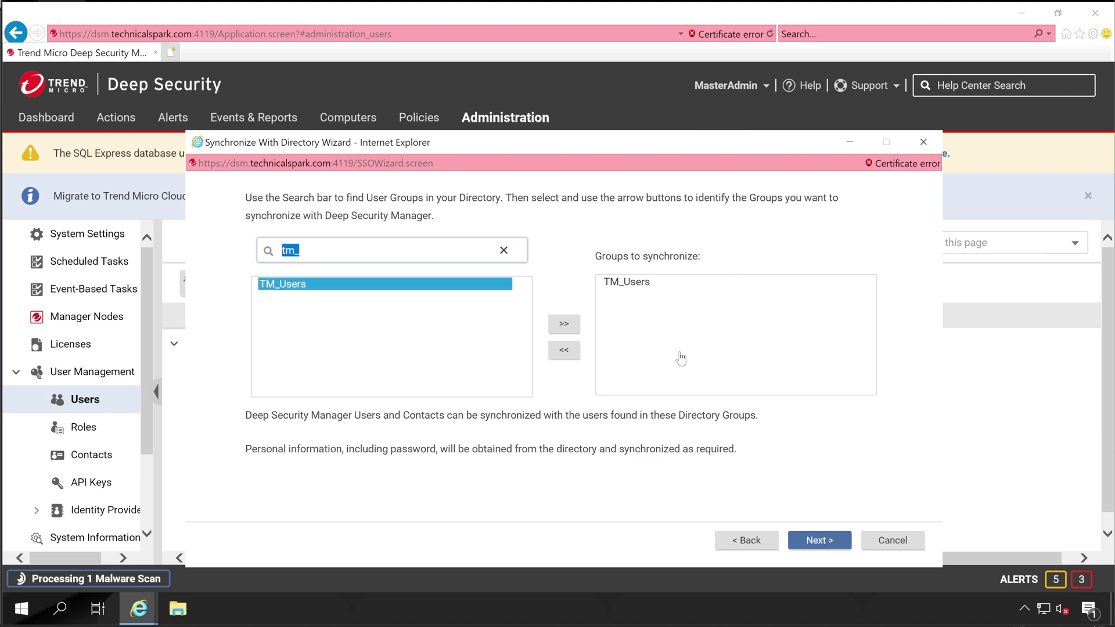
click(831, 543)
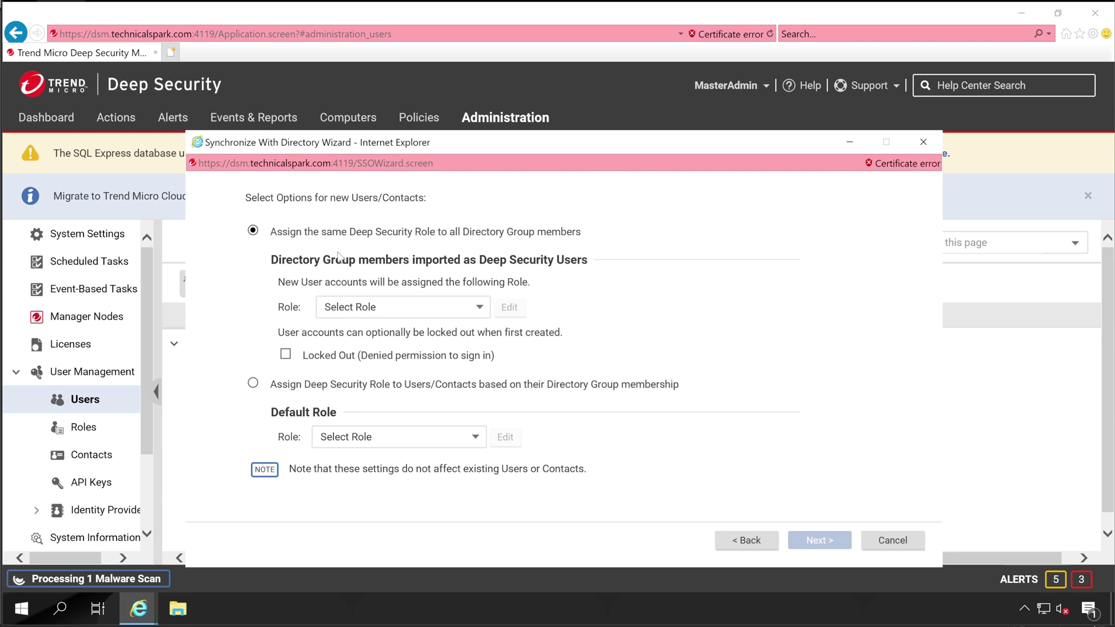
Assign Full Access to all imported group members, leaving the Default Role list unchanged.
click(414, 306)
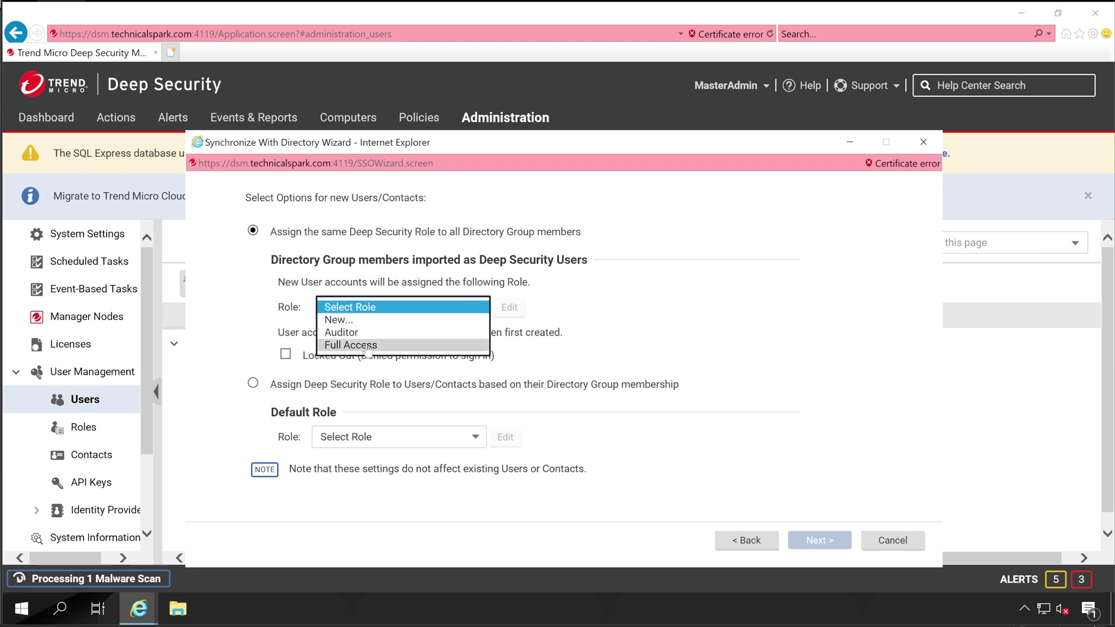
click(364, 345)
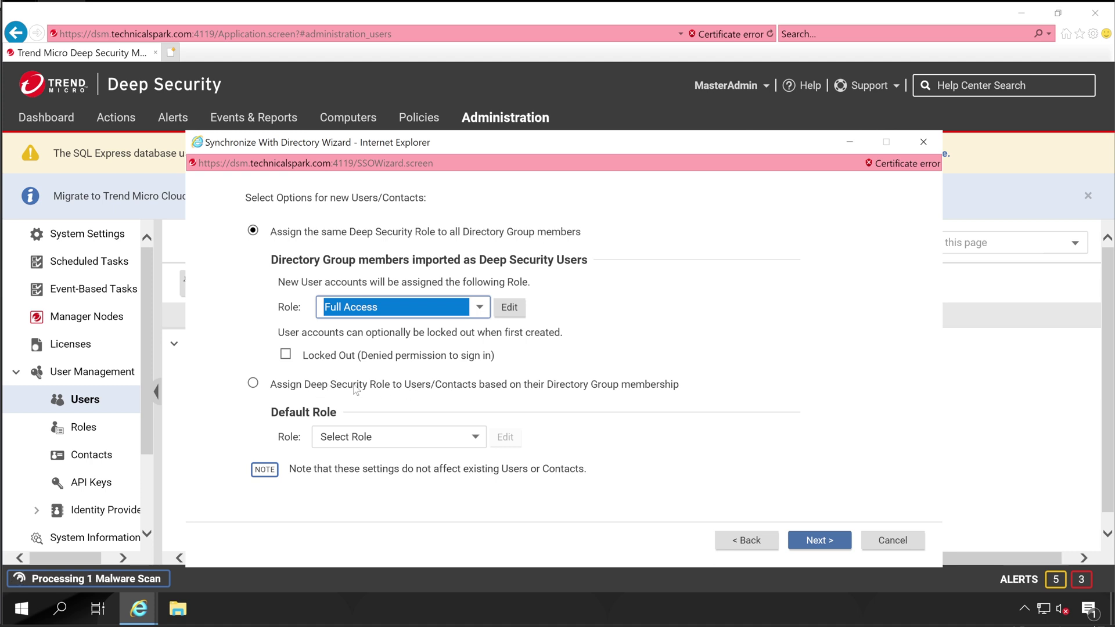
click(379, 437)
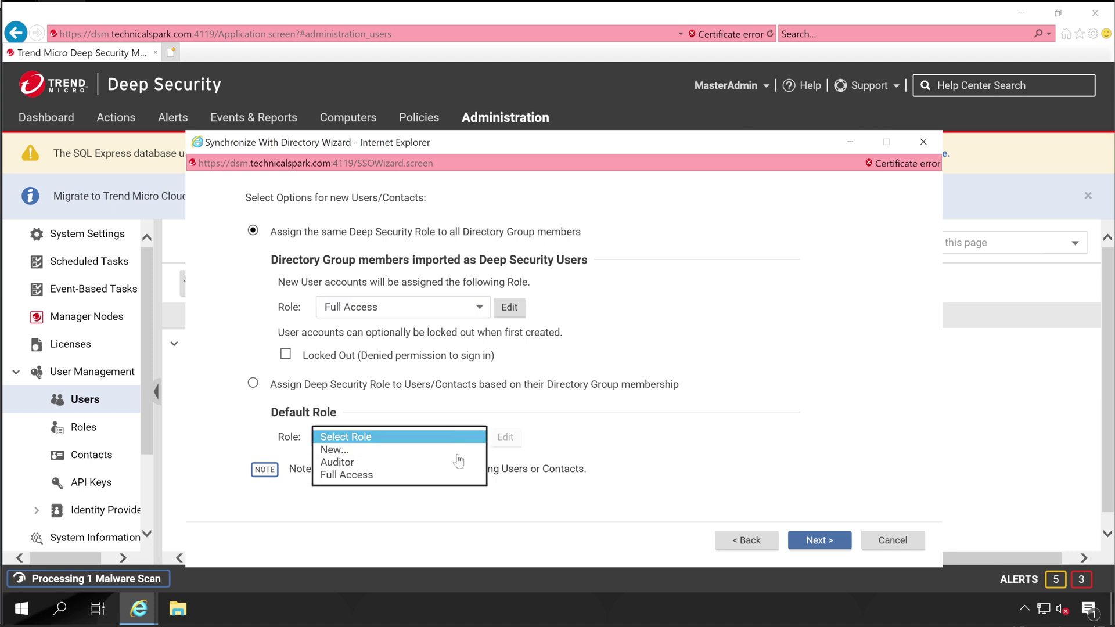
click(401, 248)
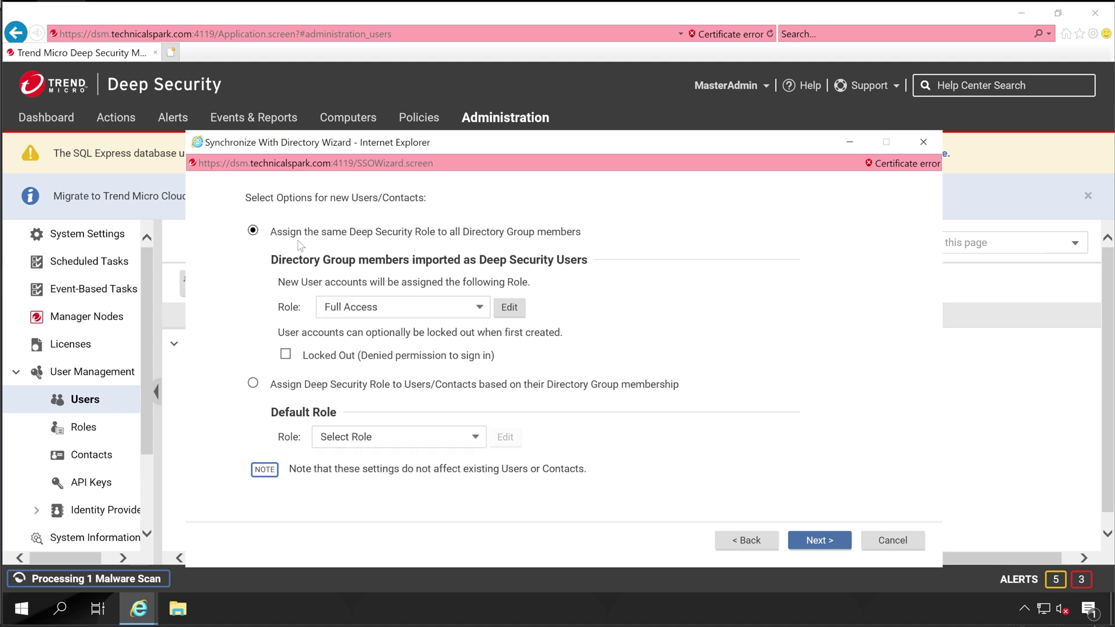
Review the summary of 2 new Full Access users, then finish and close the successful sync.
click(816, 541)
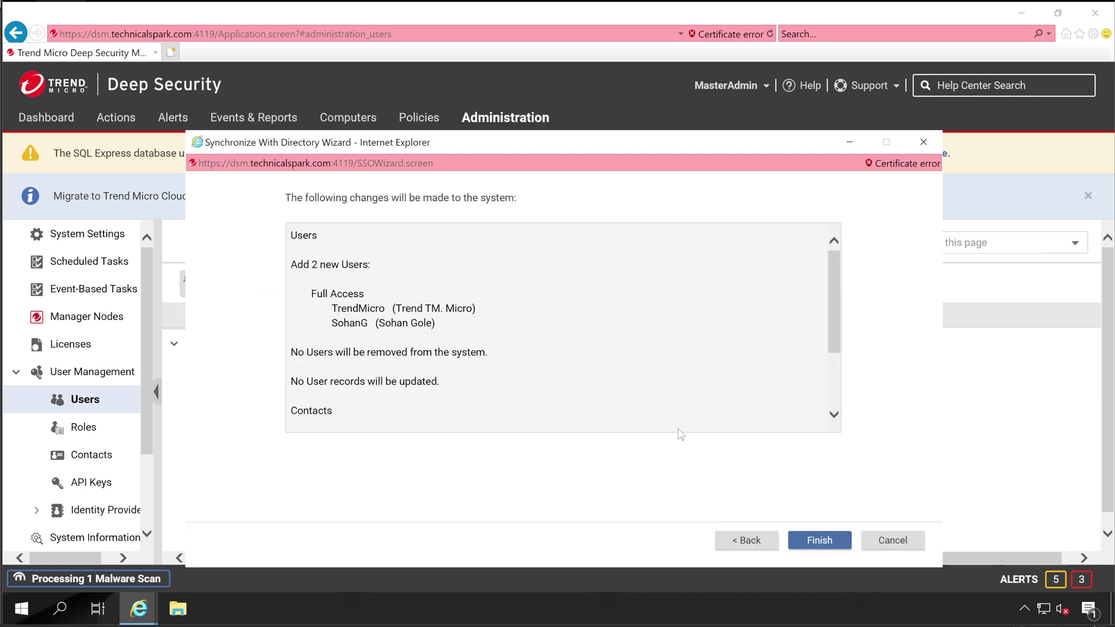
drag(290, 264, 380, 267)
drag(341, 318, 405, 328)
drag(310, 293, 414, 300)
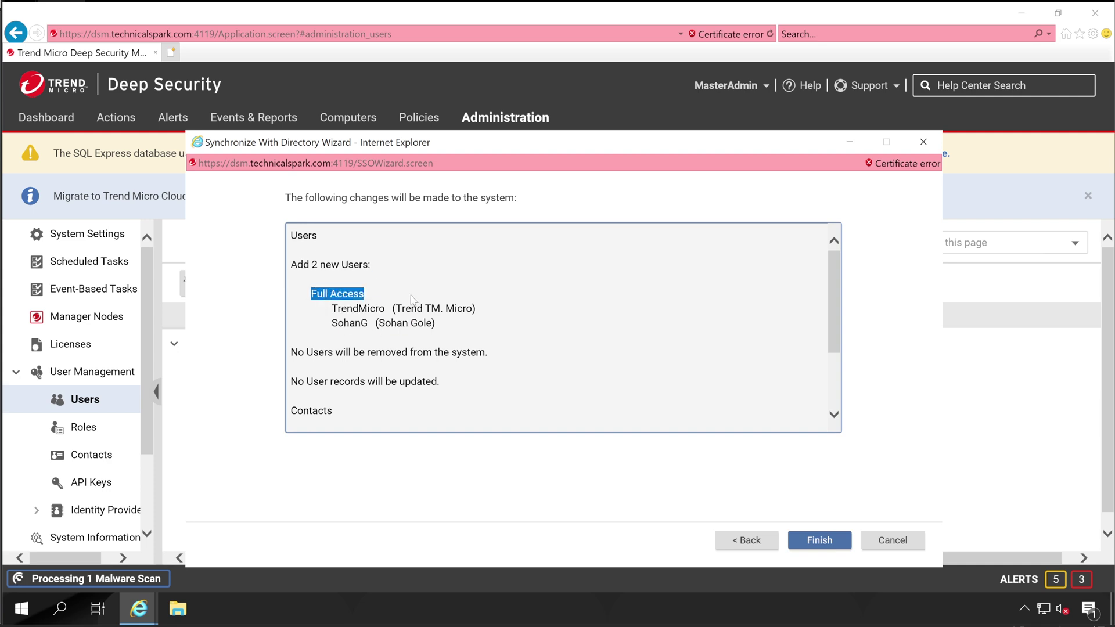
scroll(502, 383, down, 3)
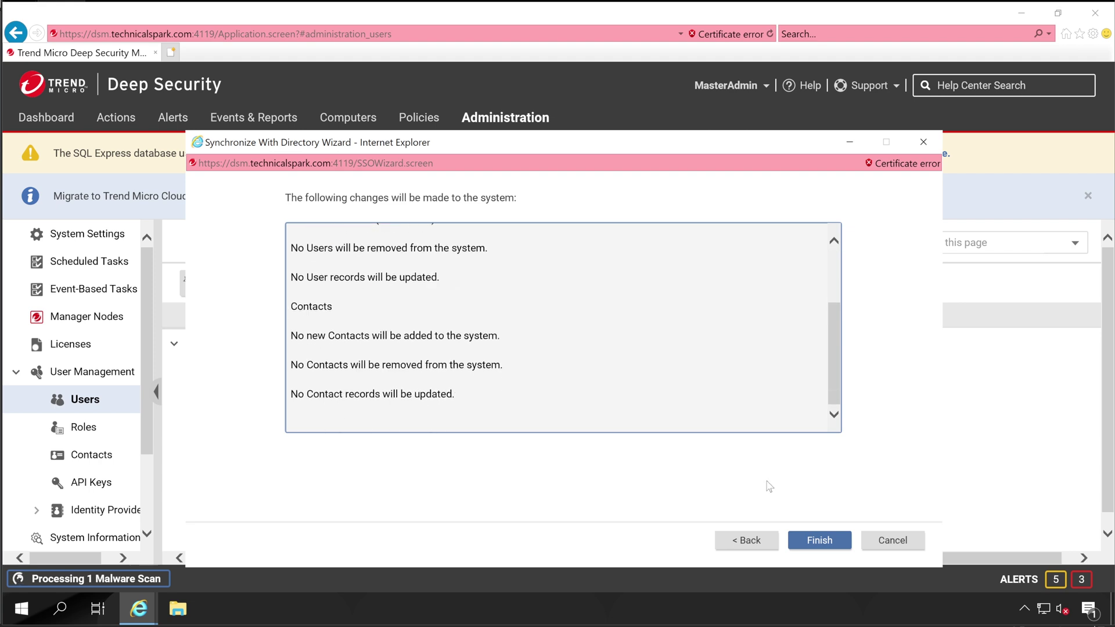
click(819, 540)
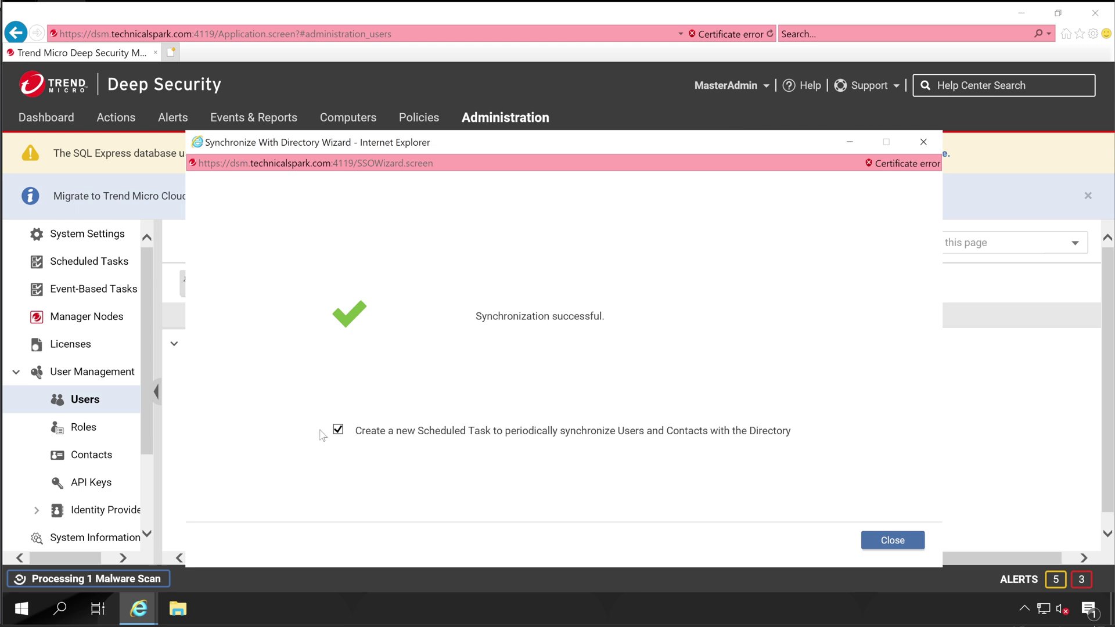
click(889, 542)
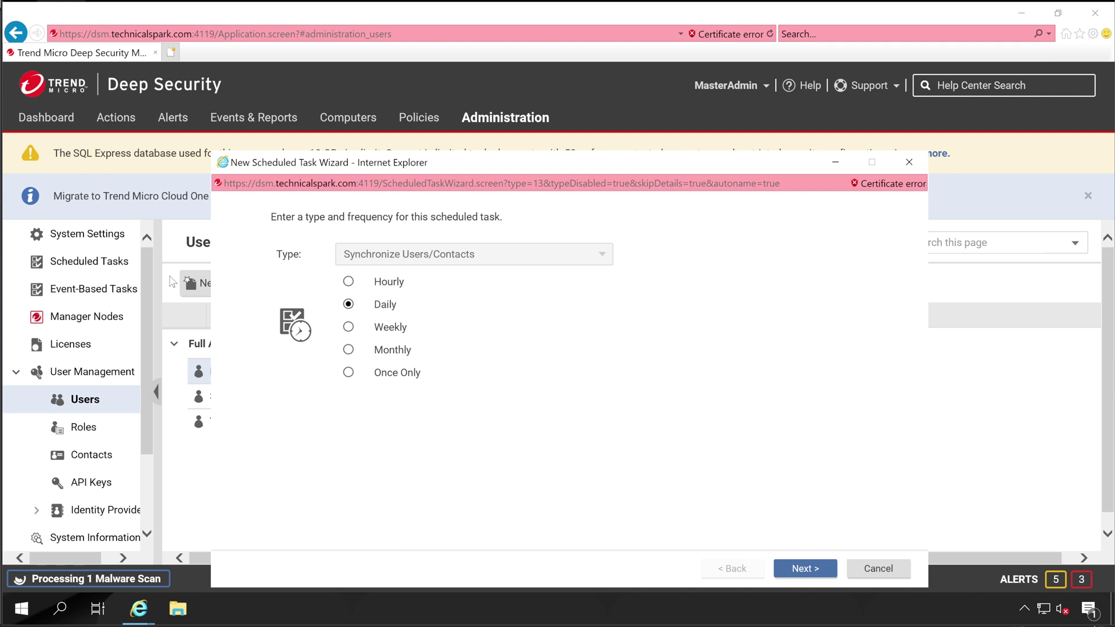
Create the Hourly Synchronize Users task starting at 50 minutes past each hour.
drag(372, 164, 546, 107)
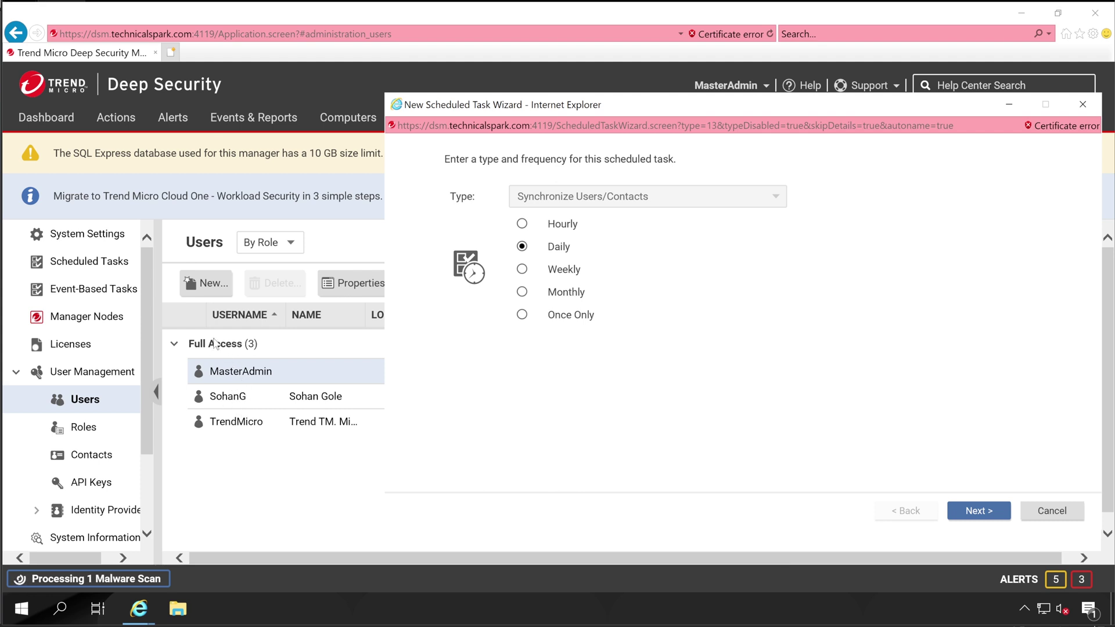
drag(581, 105, 305, 84)
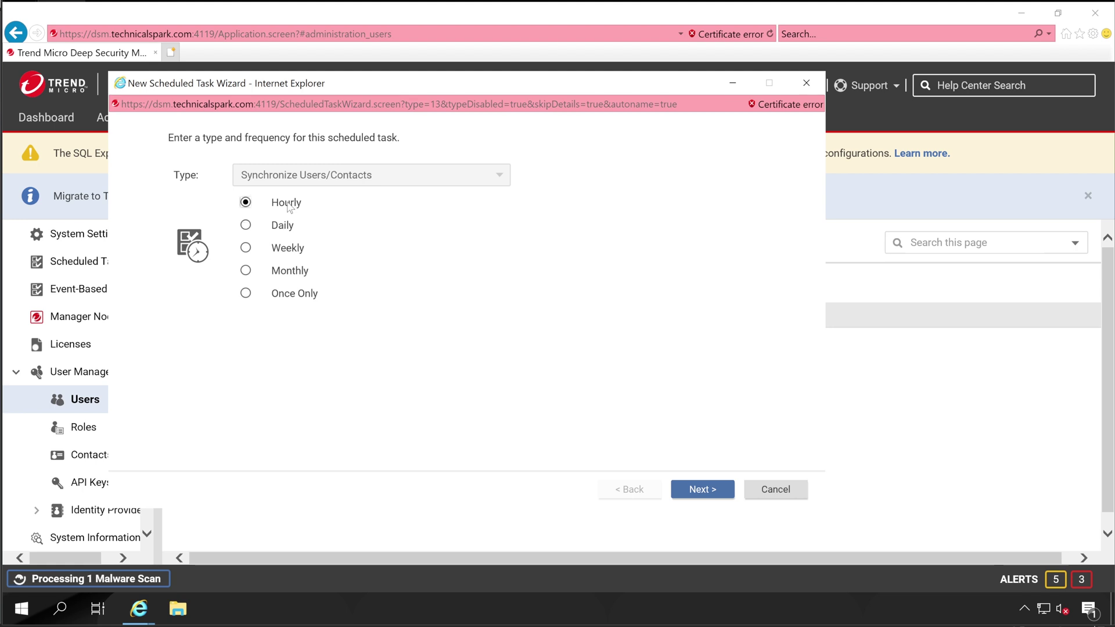
click(699, 491)
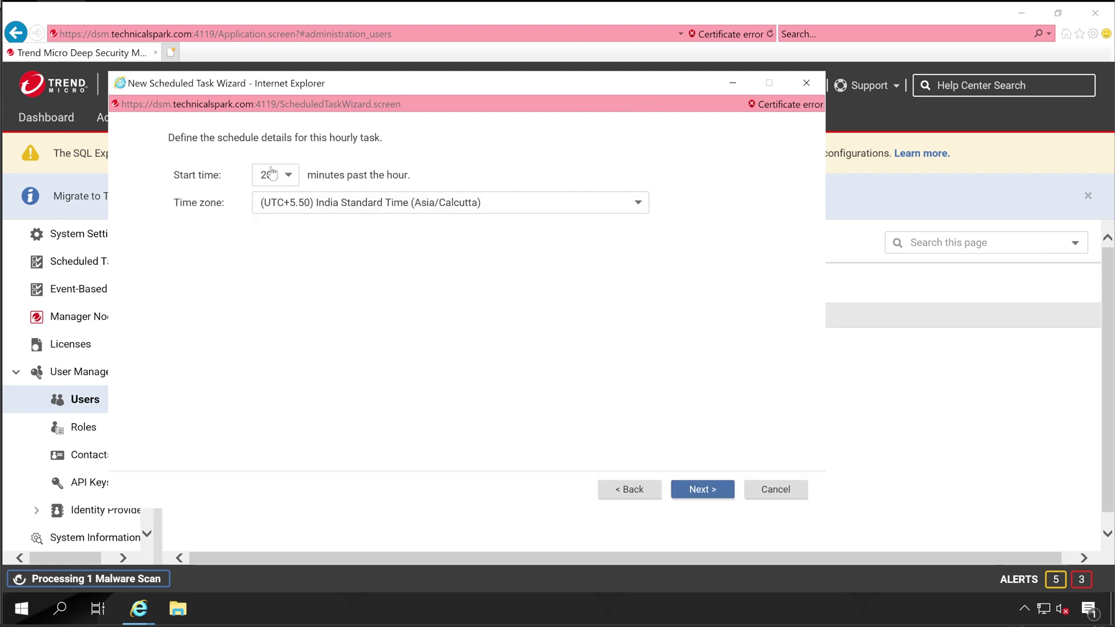
click(291, 177)
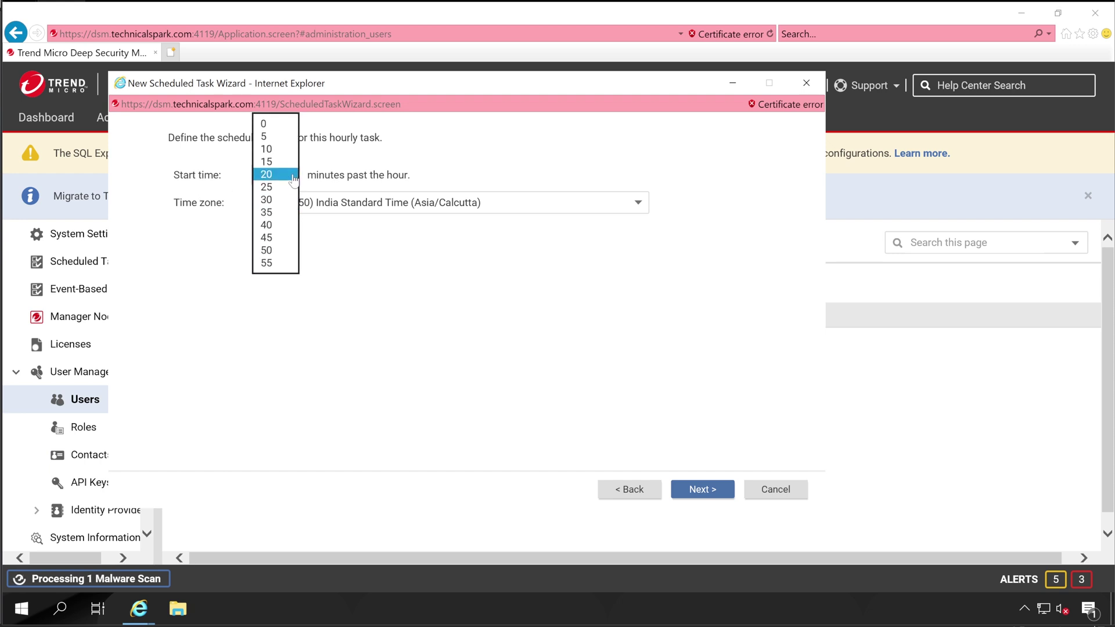
click(267, 251)
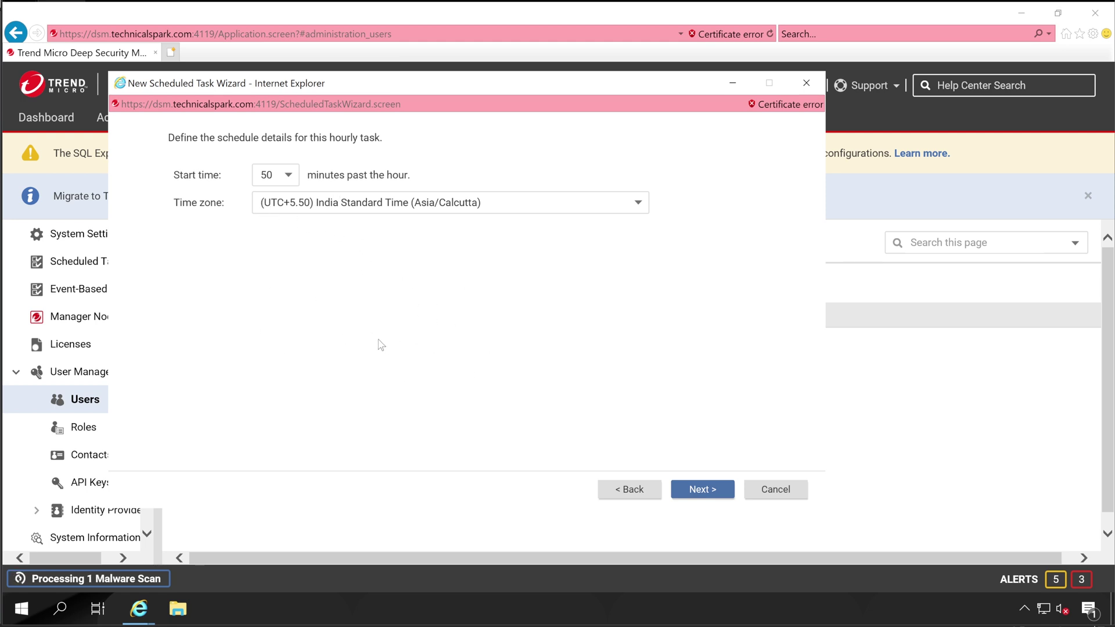
click(704, 489)
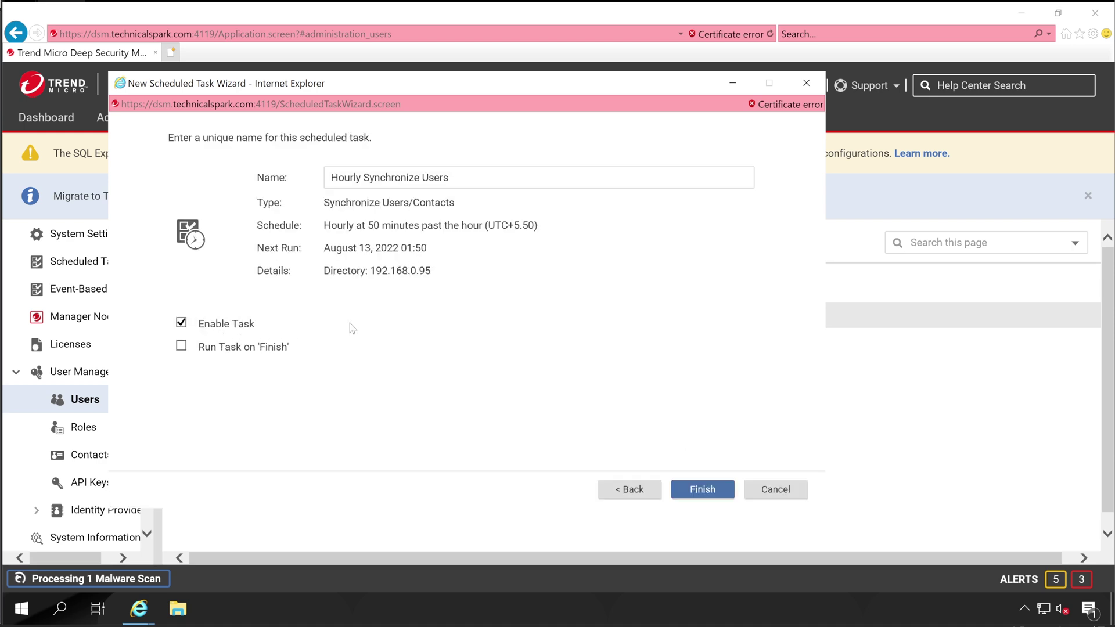
click(703, 489)
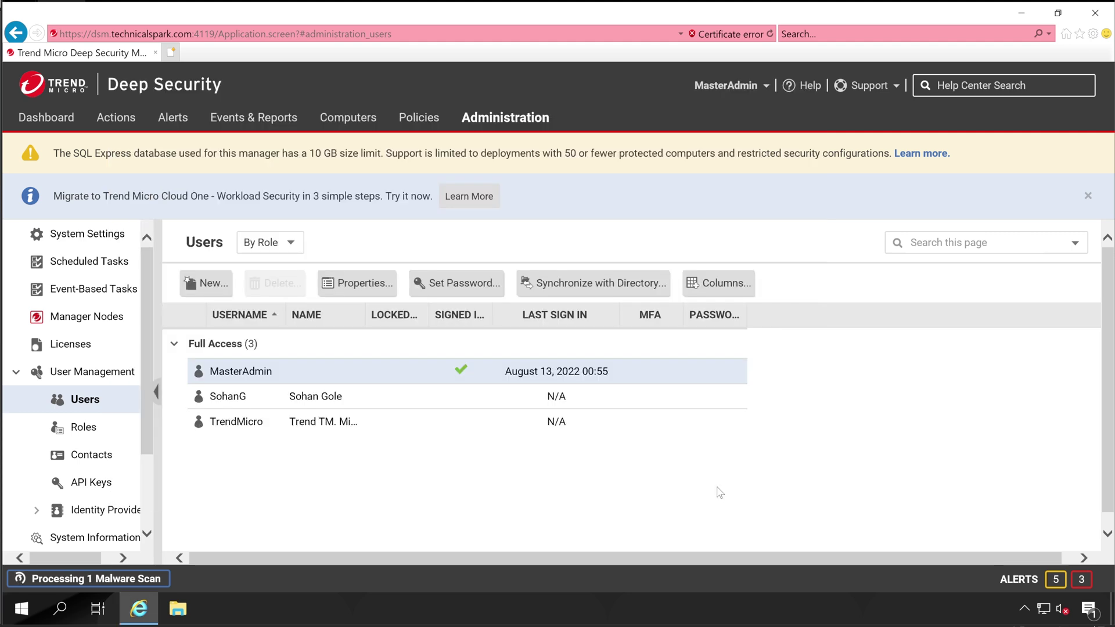
click(1087, 196)
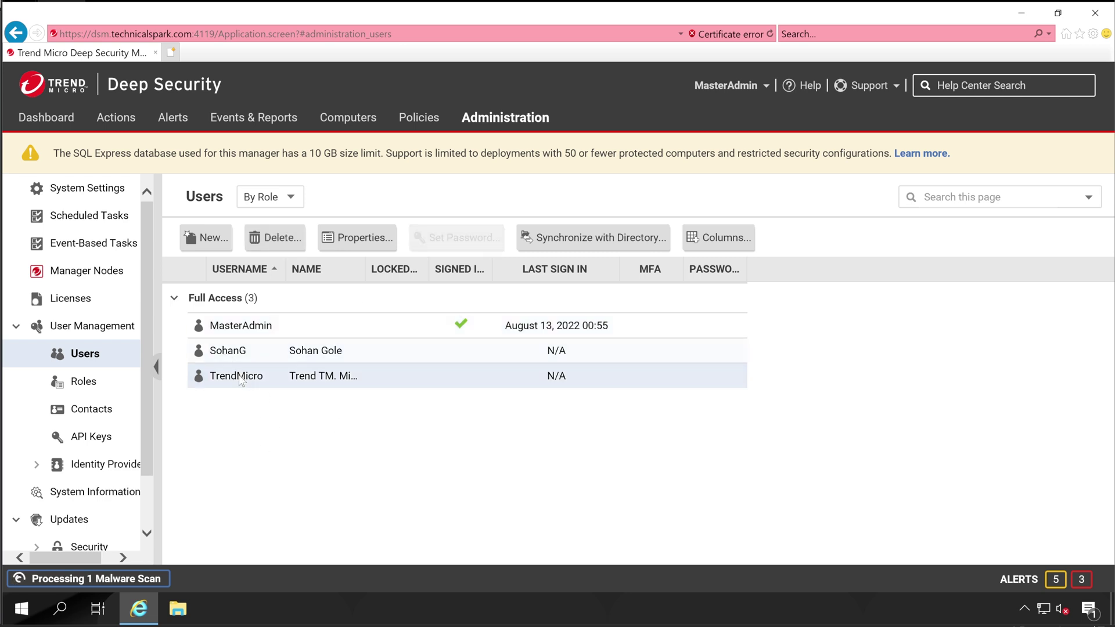
click(251, 356)
click(255, 376)
click(93, 218)
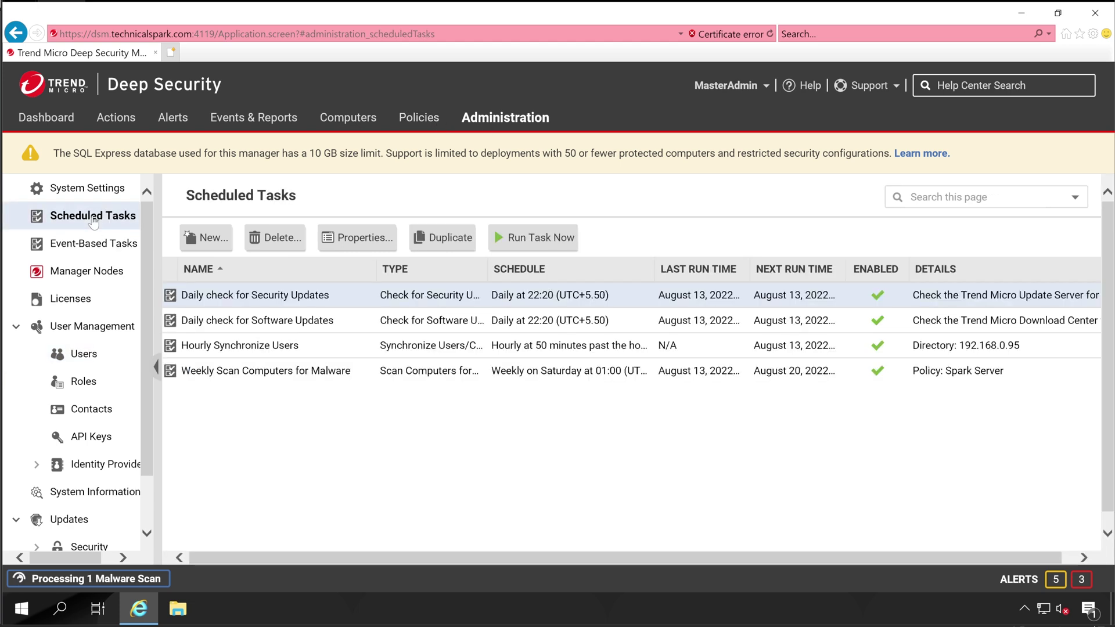
click(197, 356)
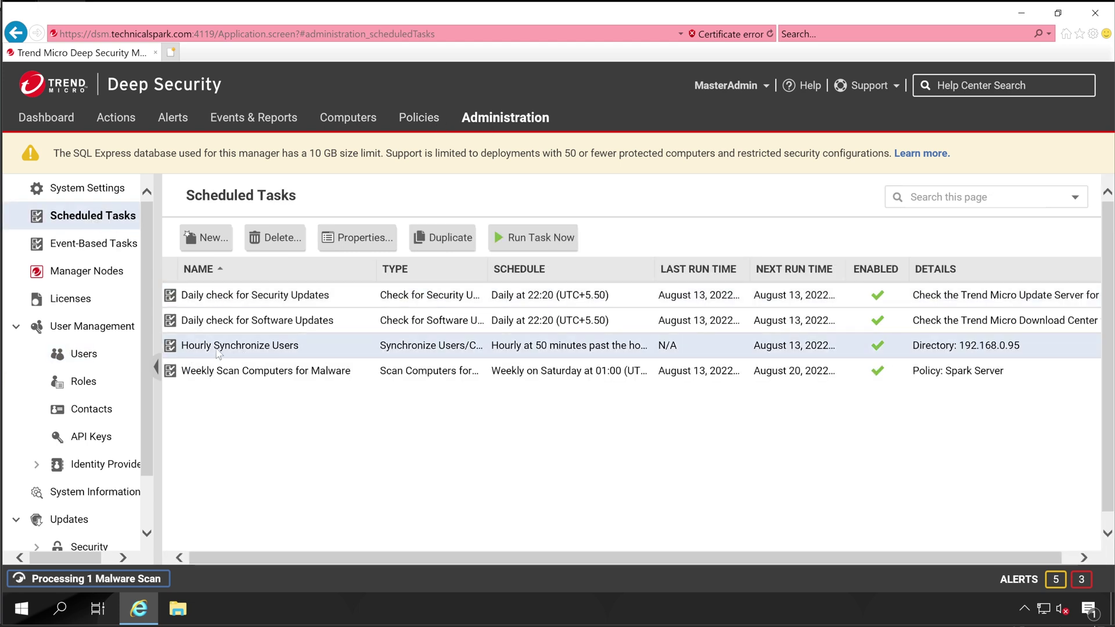
double_click(289, 346)
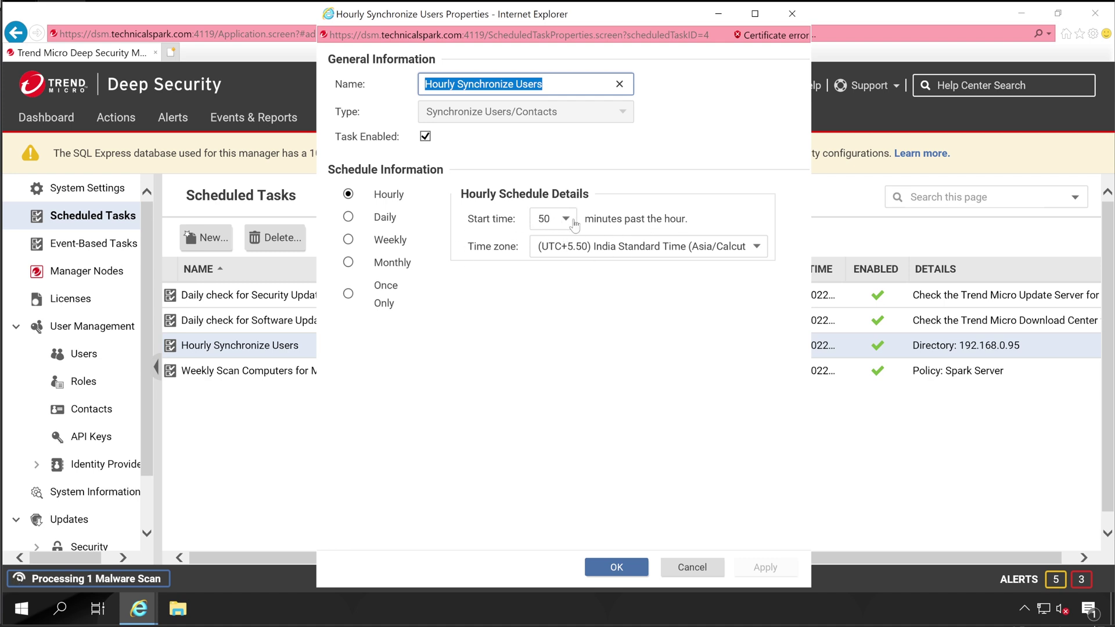
click(565, 220)
click(556, 167)
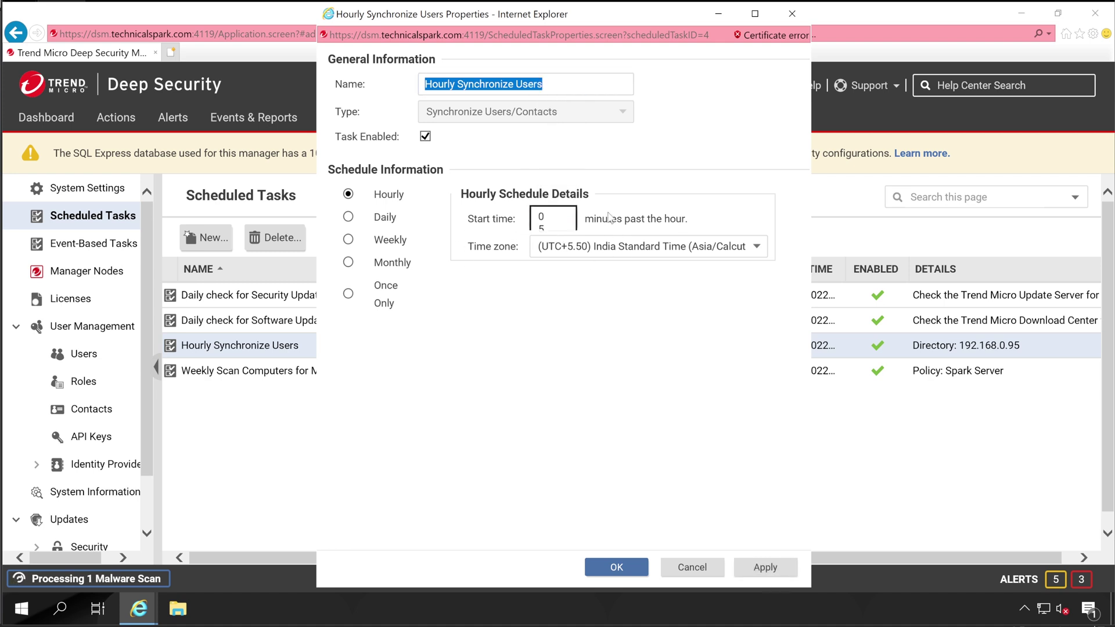
click(388, 220)
click(389, 240)
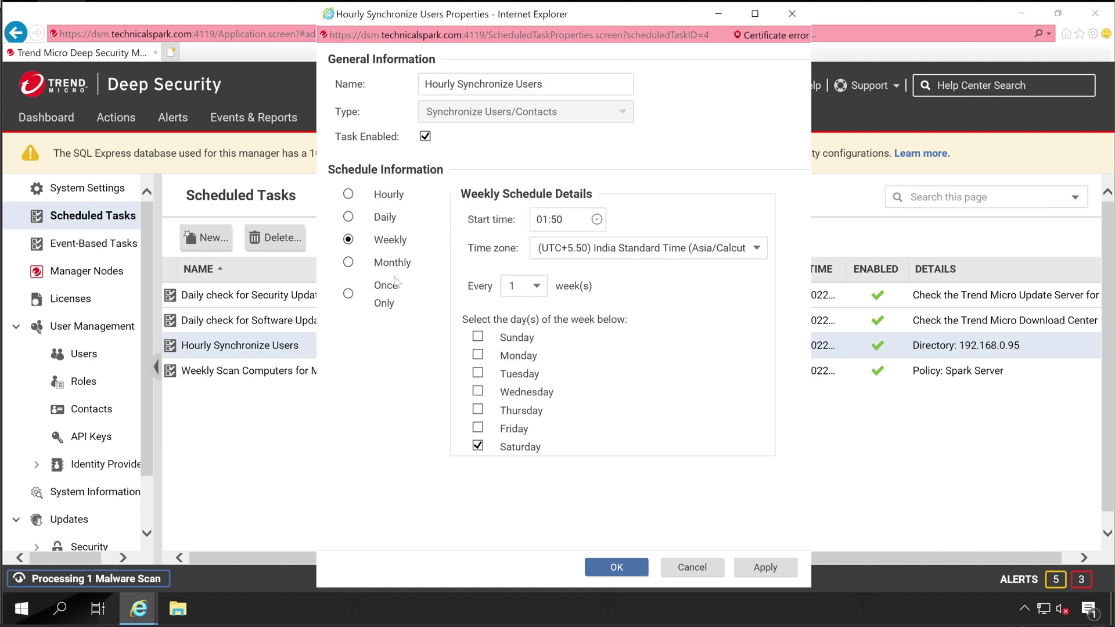
click(393, 263)
click(392, 292)
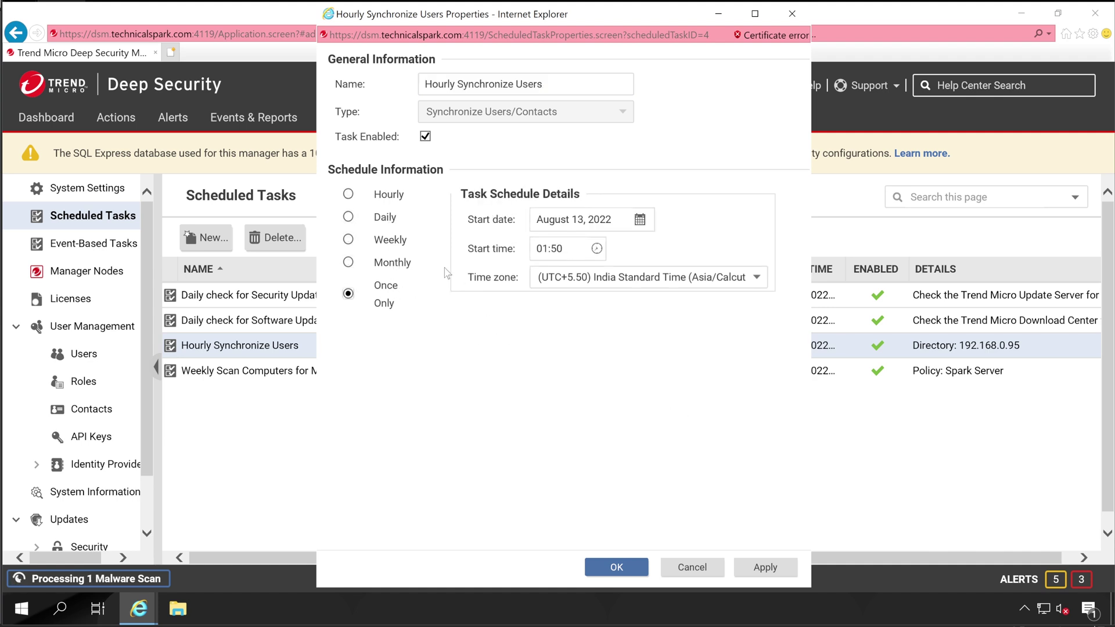
click(389, 198)
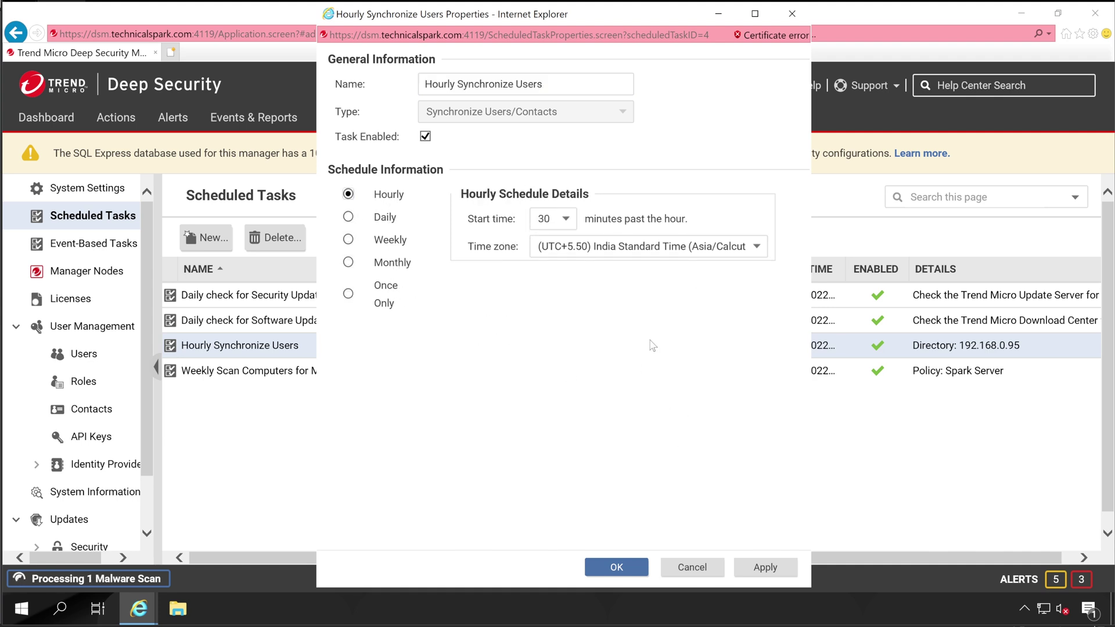
click(710, 566)
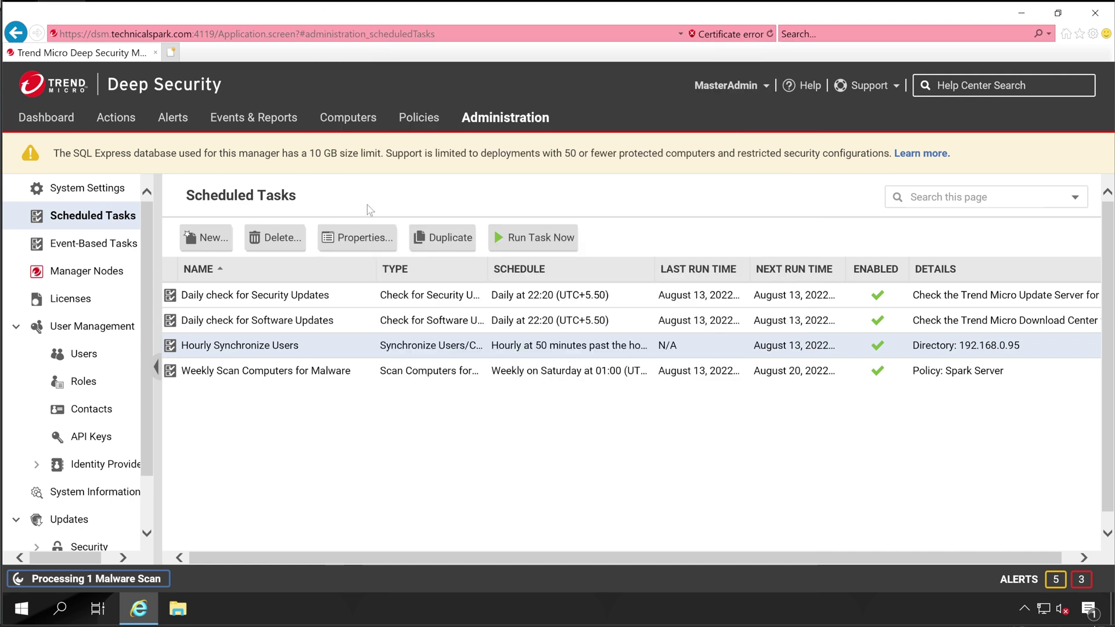
click(87, 354)
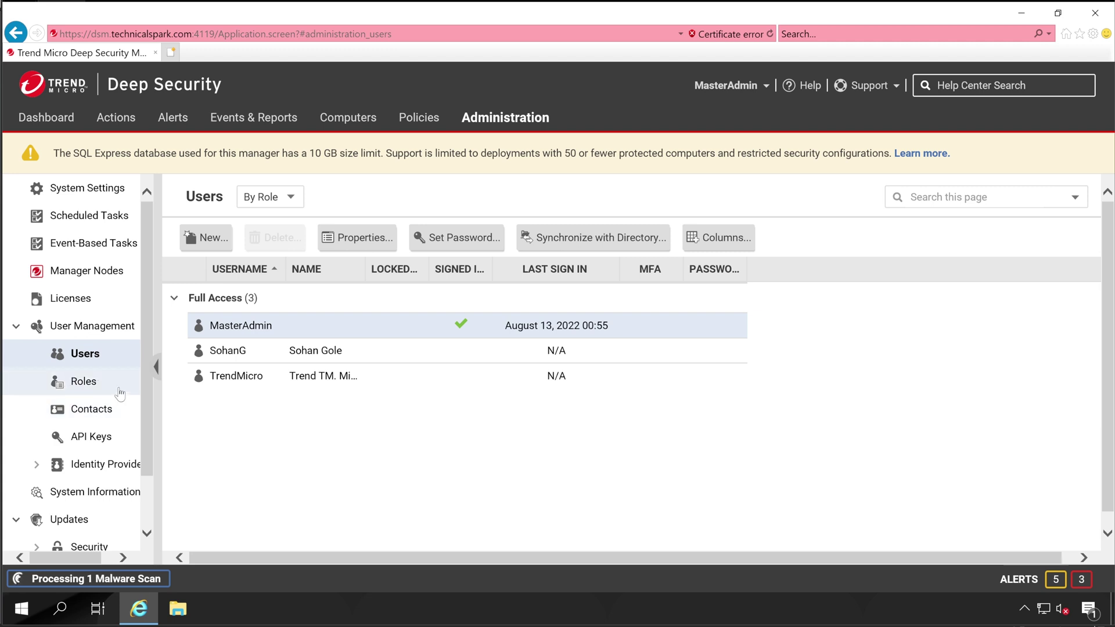
Sign out and sign back in as the first synced directory user with their password.
click(258, 356)
click(243, 384)
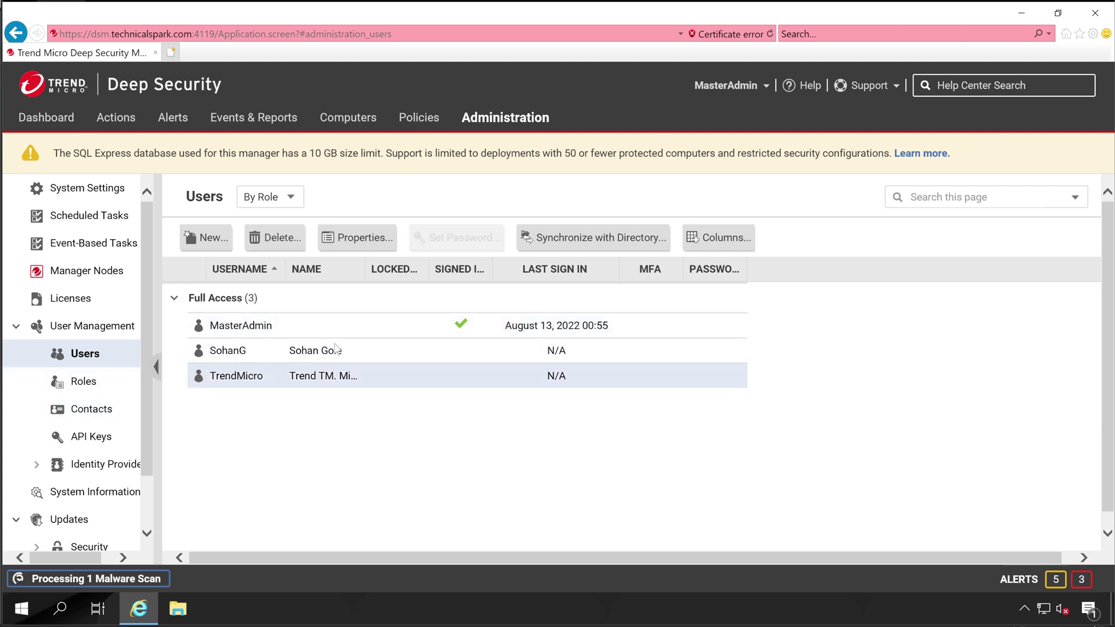
click(767, 87)
click(701, 153)
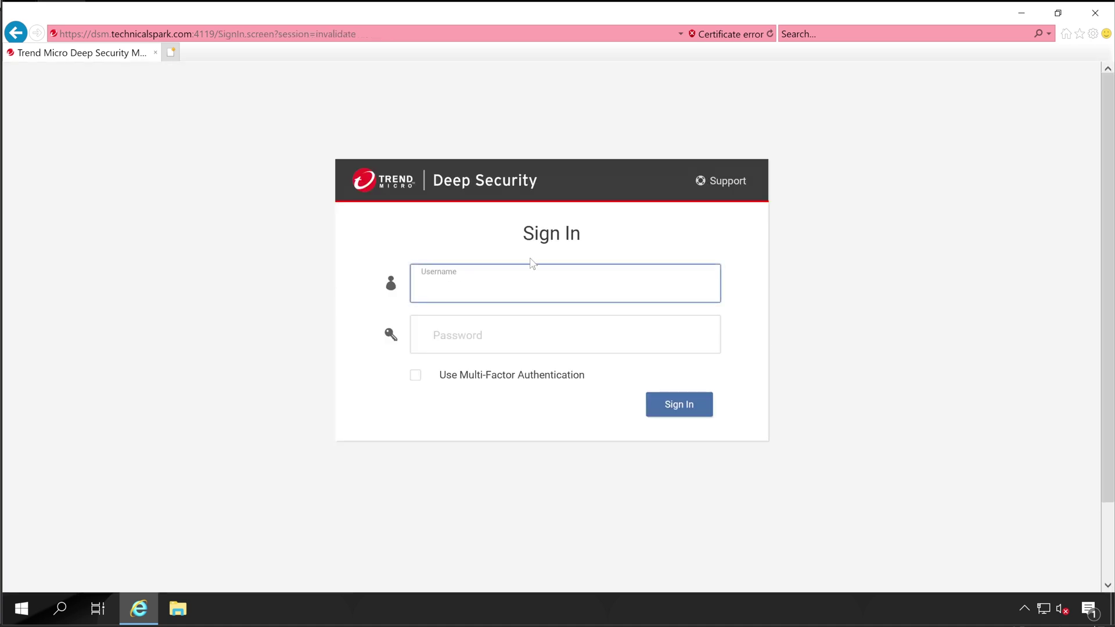
text(SohanG)
key(Tab)
text(*************)
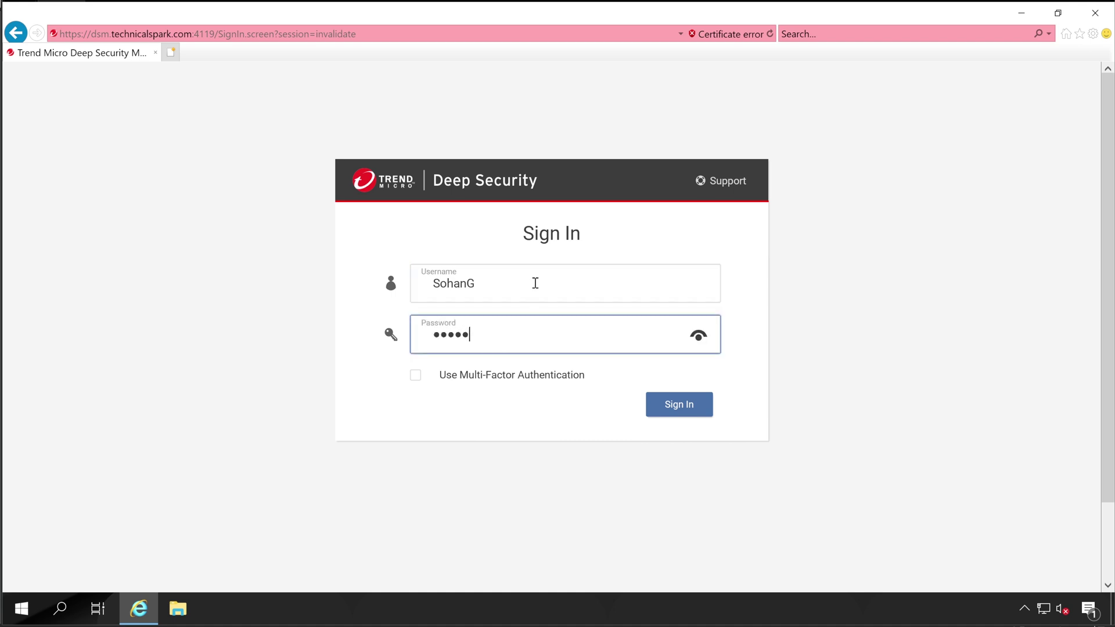
click(678, 405)
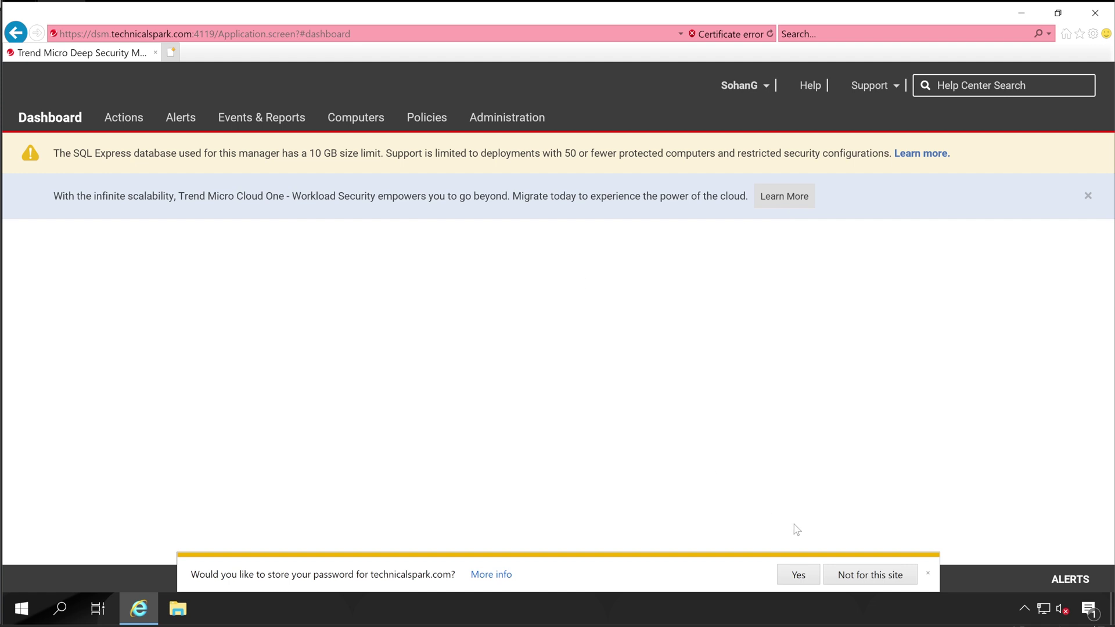
Sign out again and sign in as the TrendMicro synced user.
click(928, 574)
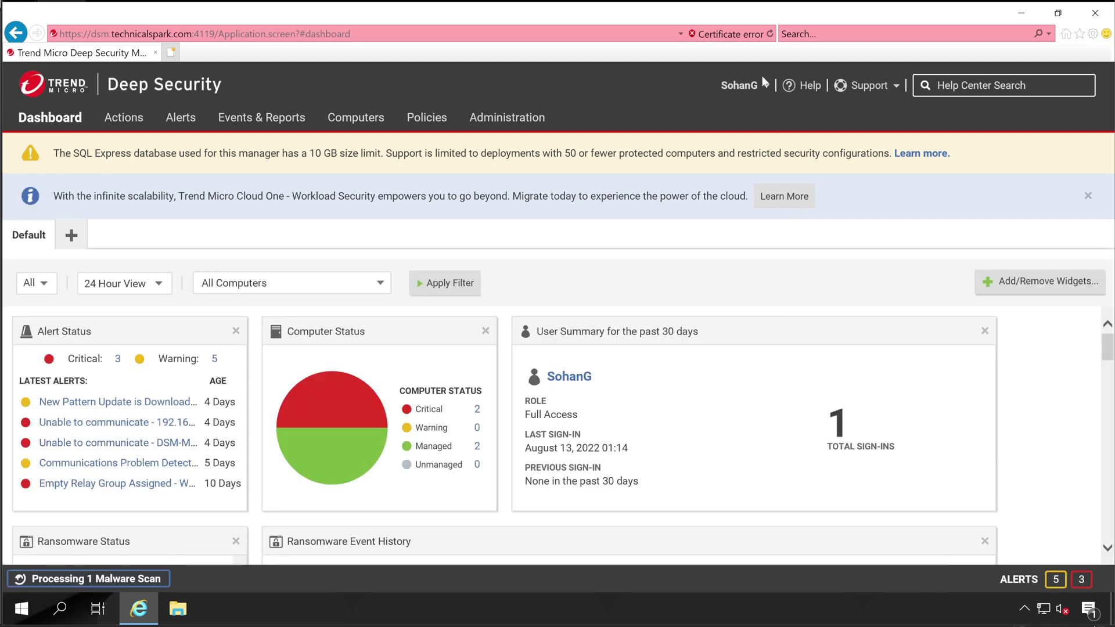
click(739, 85)
click(706, 152)
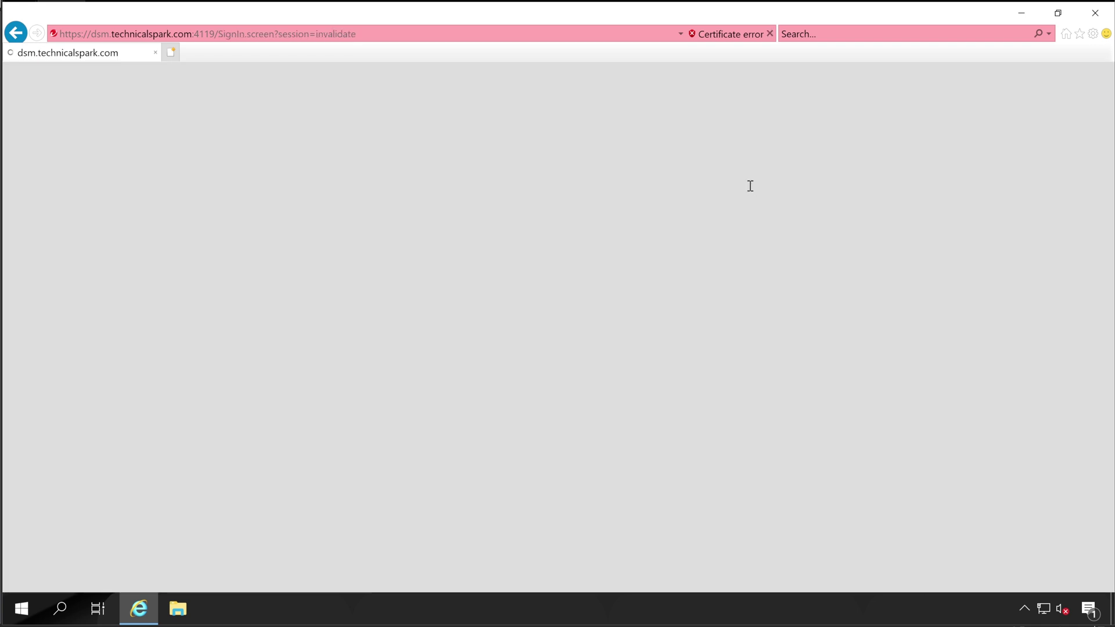
text(TrendMicro)
key(Tab)
text(*******)
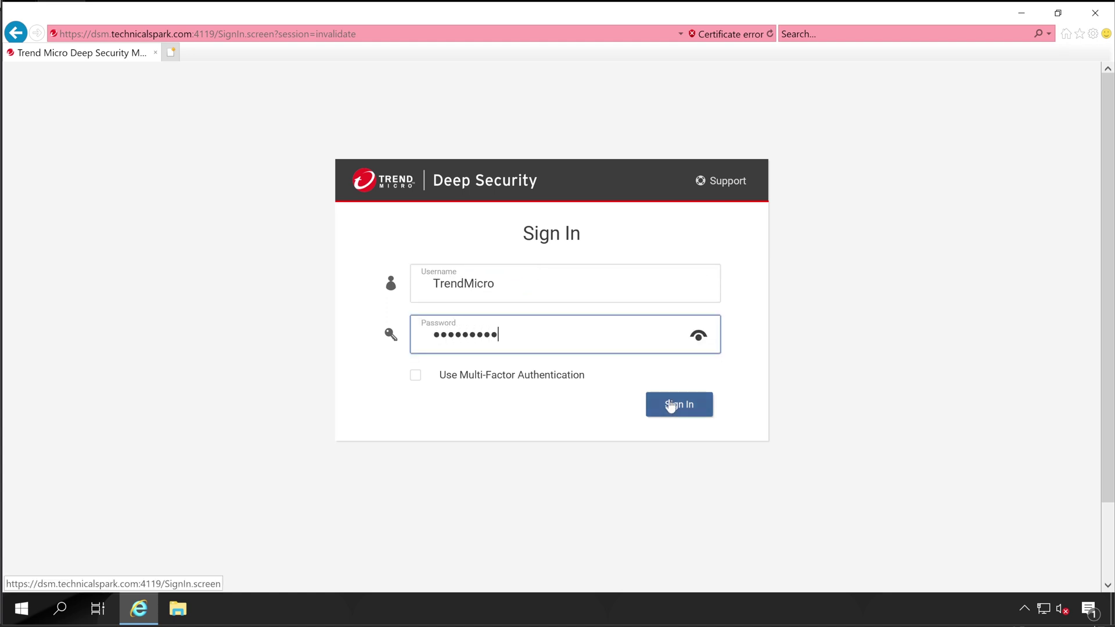
click(677, 403)
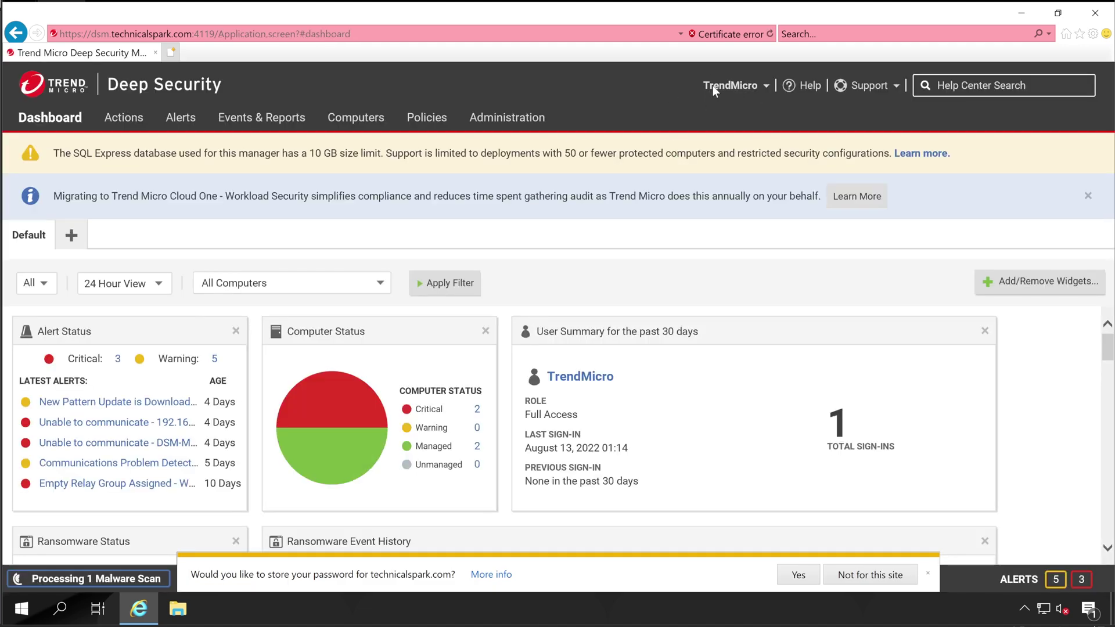
Dismiss the cloud migration banner and password prompt, then go to Administration.
click(1088, 195)
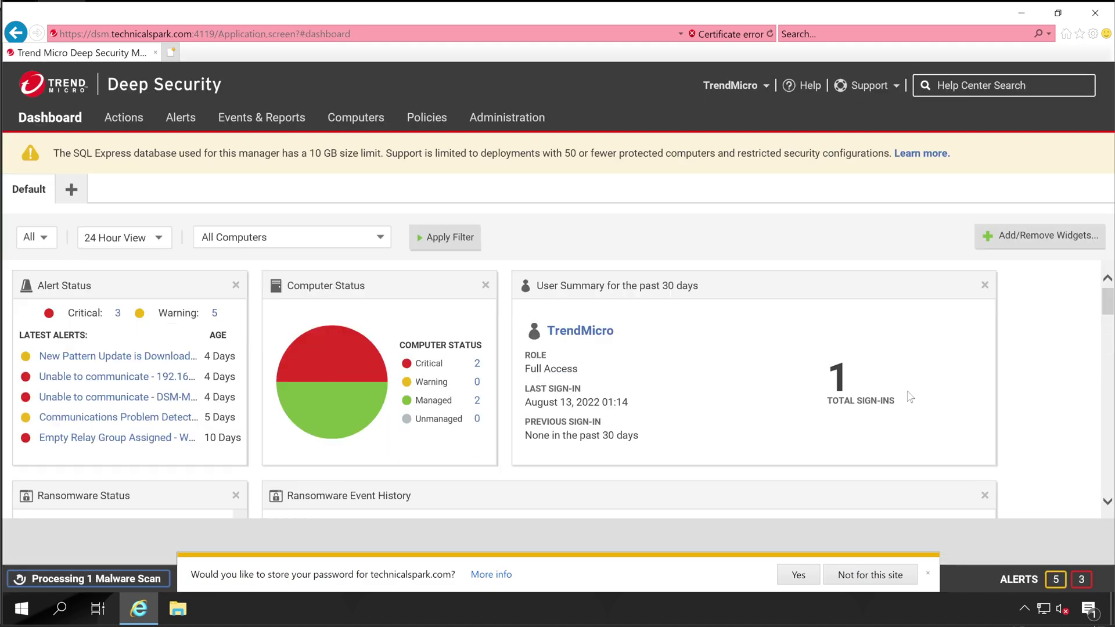
click(928, 575)
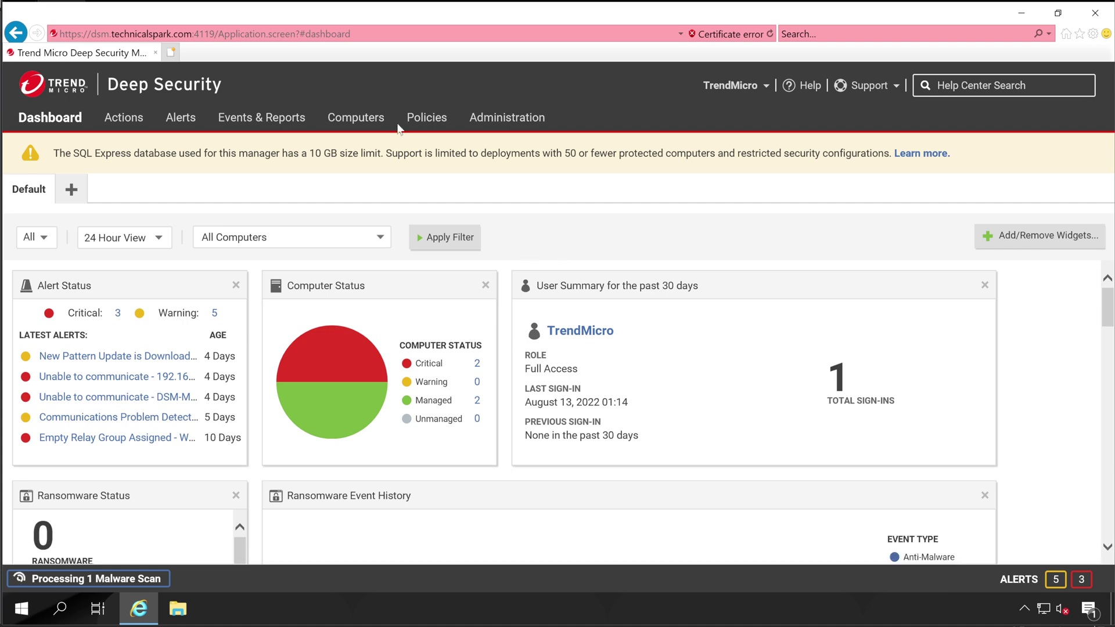
click(510, 118)
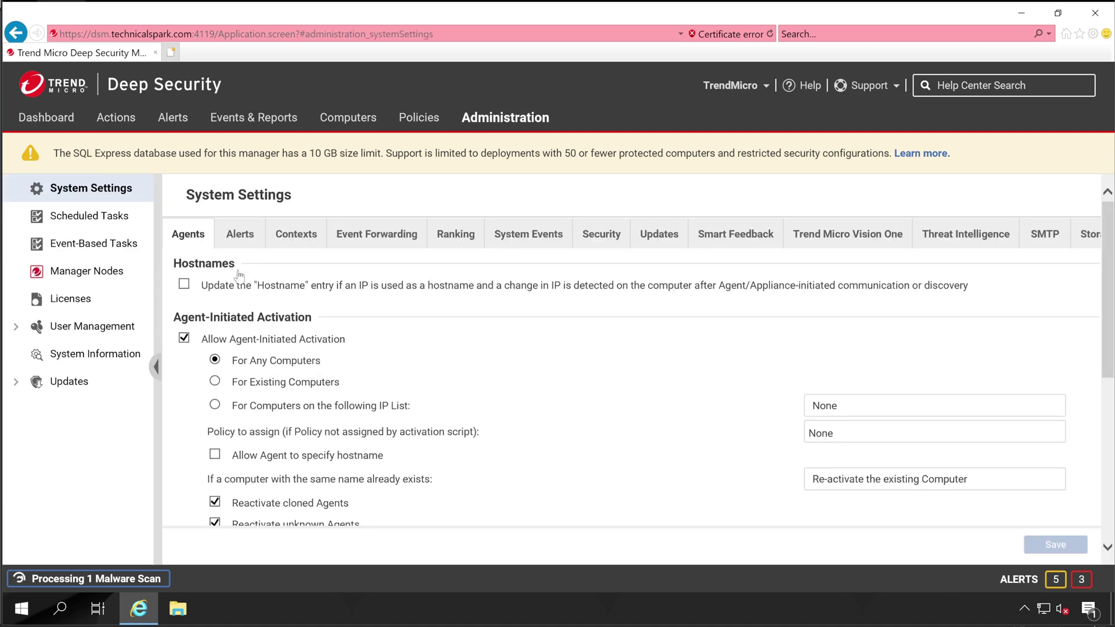
Start a new role from the Roles list under User Management.
click(15, 328)
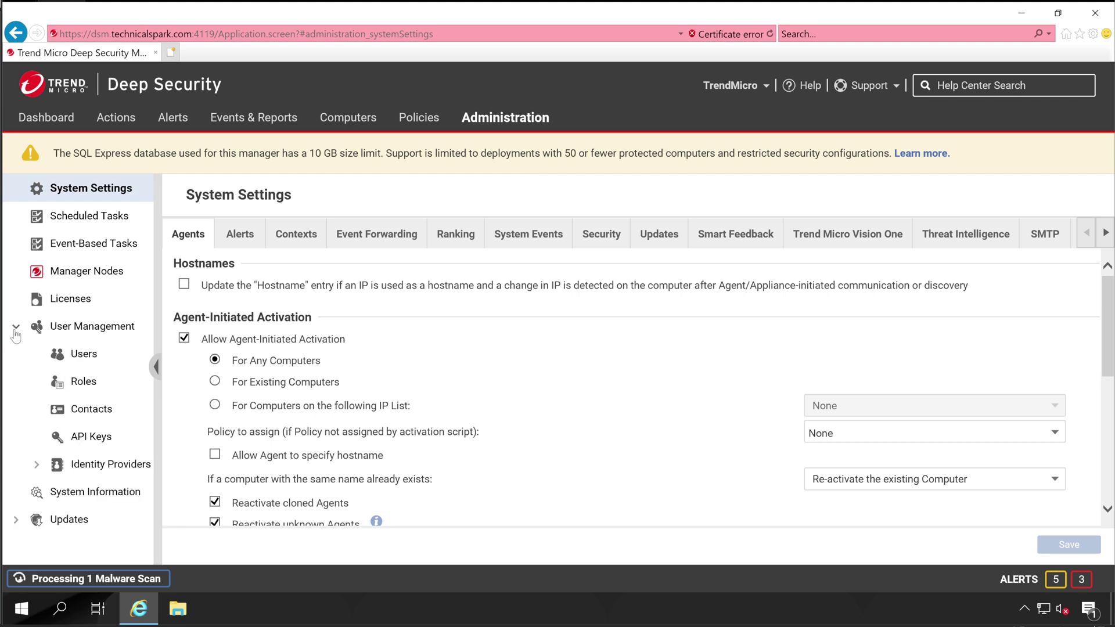
click(82, 355)
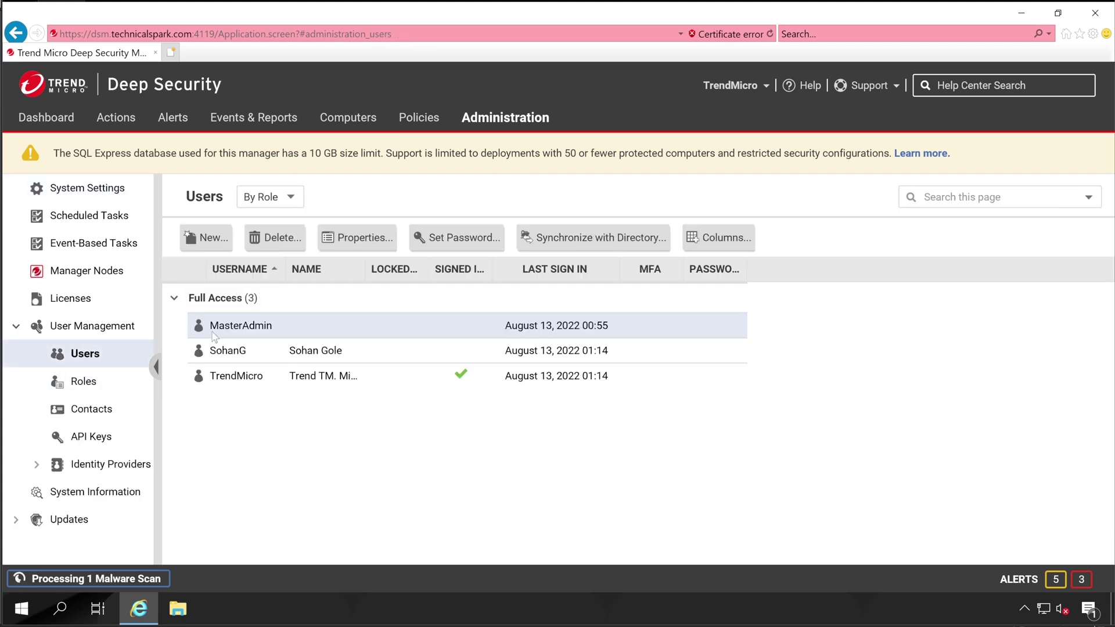
click(90, 383)
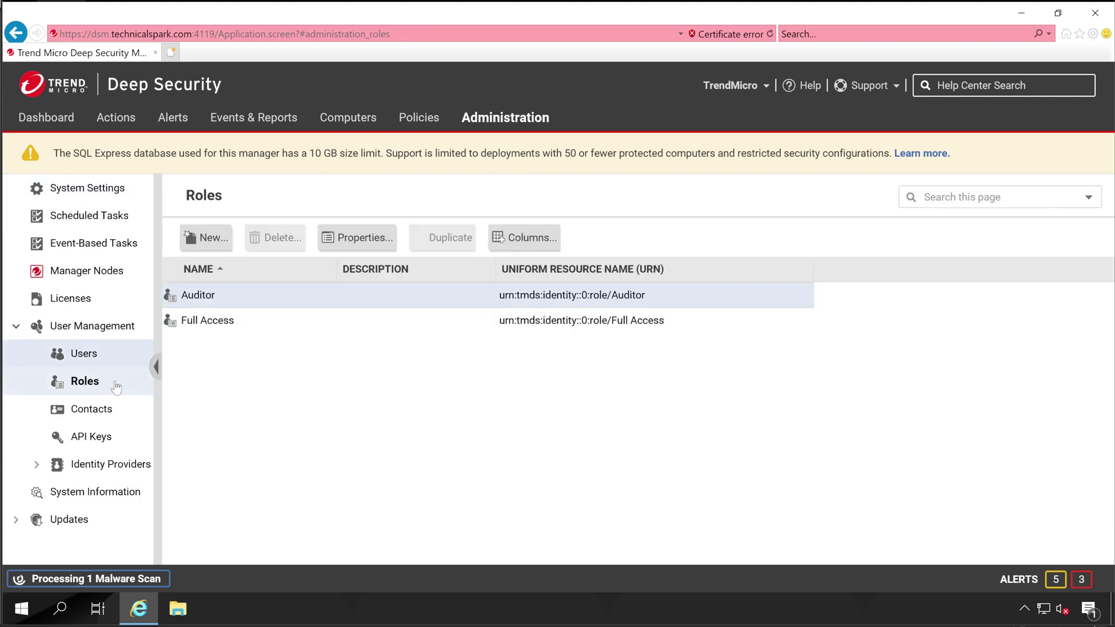
click(221, 238)
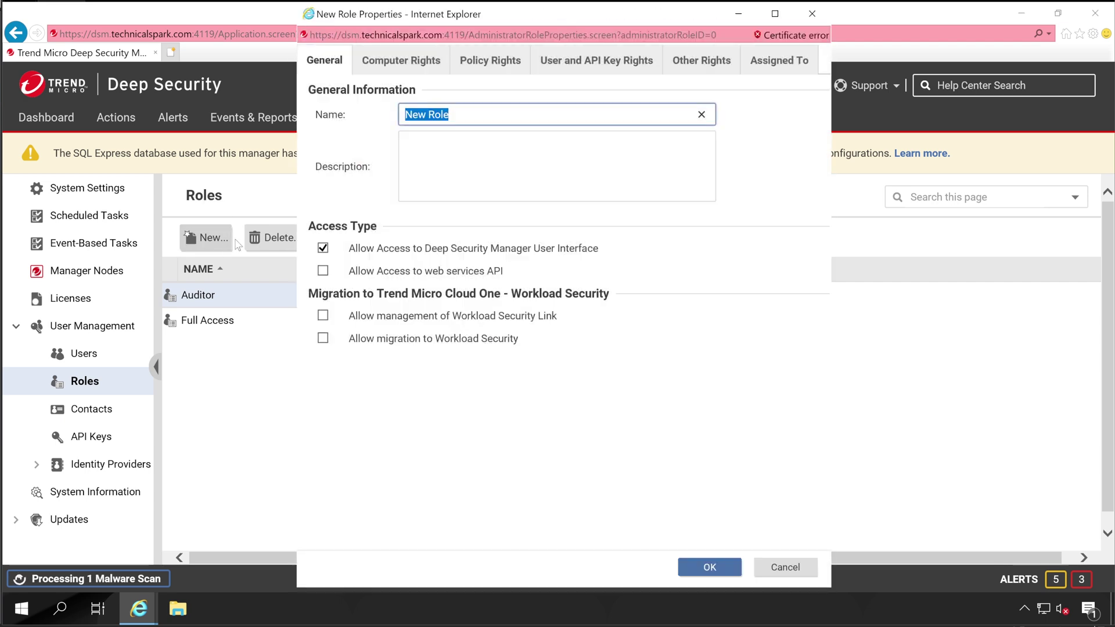
Rename the new role to 'Read Only' and bring up its Computer Rights settings.
click(490, 118)
drag(486, 115, 309, 119)
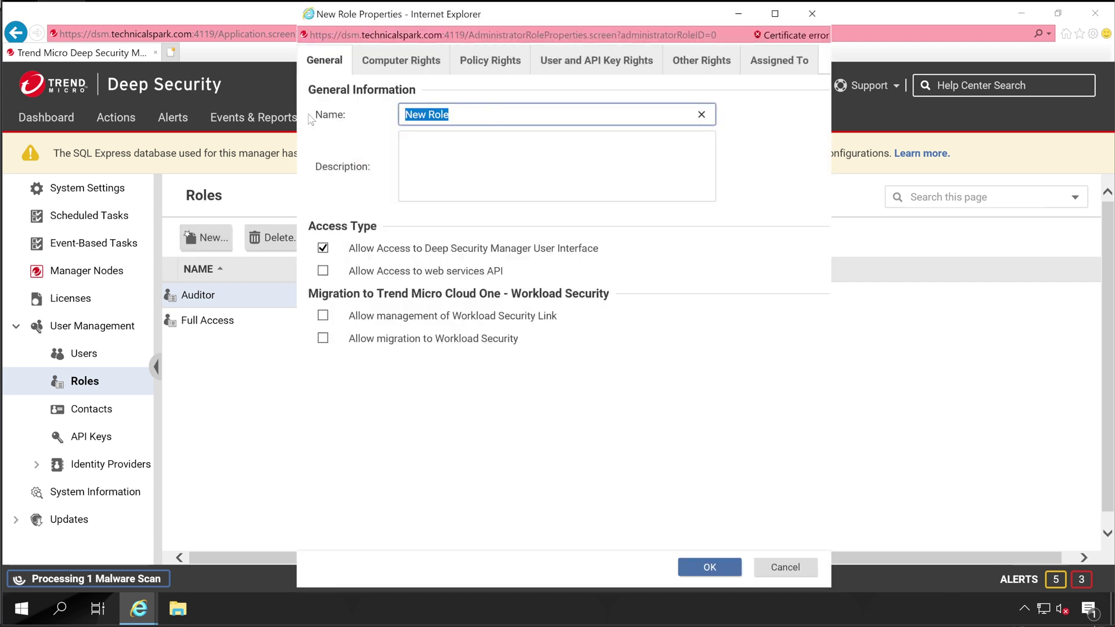
text(Read Only)
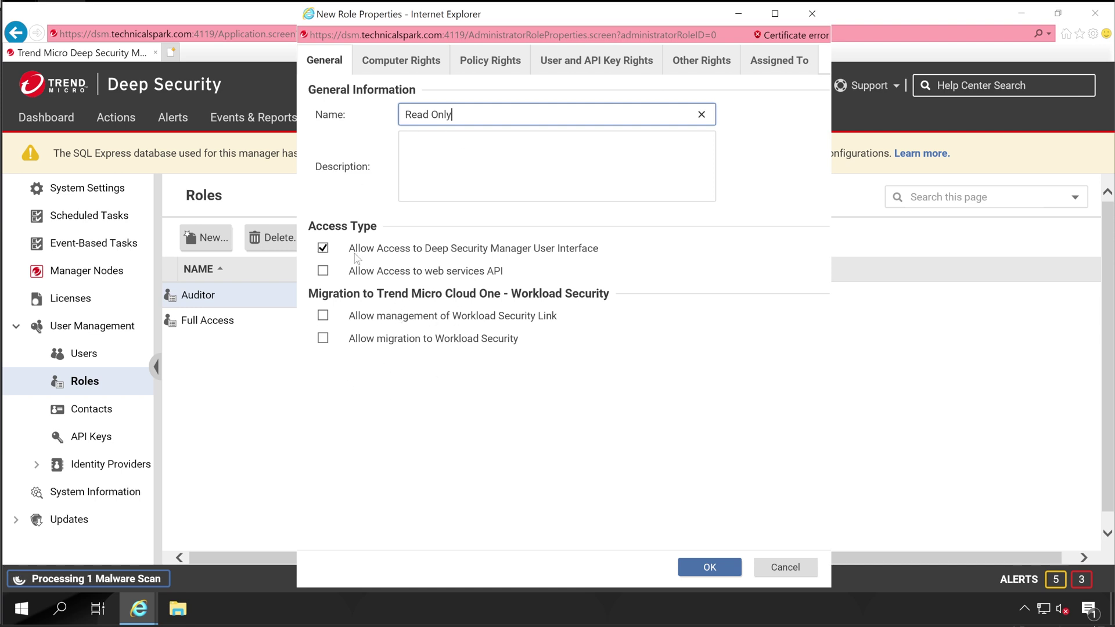
click(412, 64)
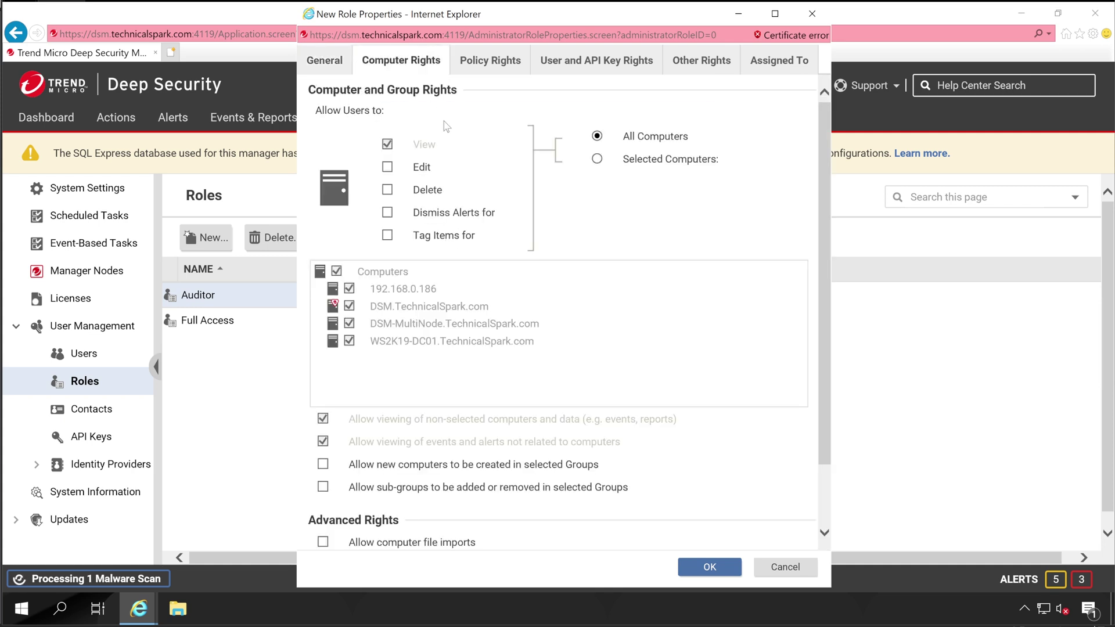
click(339, 63)
drag(472, 115, 379, 113)
click(388, 66)
click(424, 144)
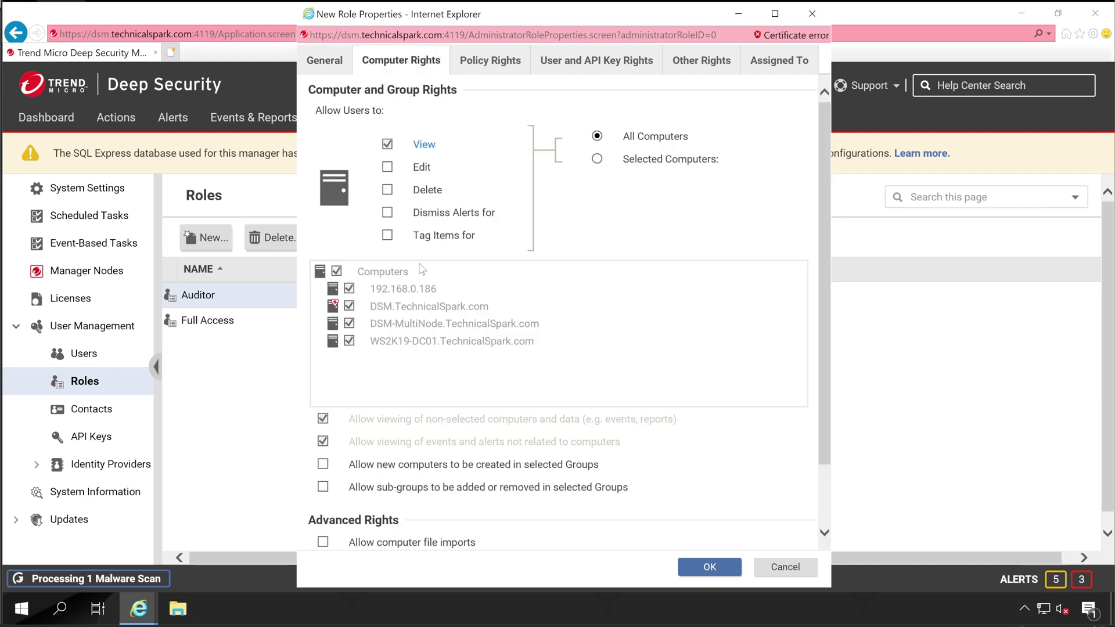
click(388, 167)
click(387, 166)
click(387, 189)
click(387, 189)
click(388, 167)
click(597, 162)
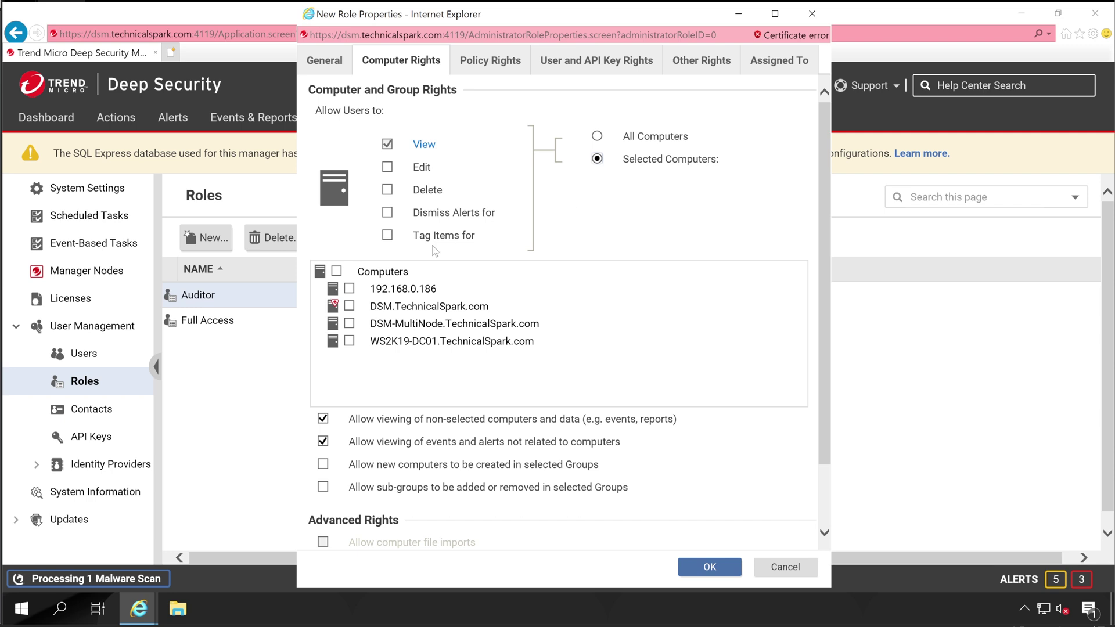
click(349, 289)
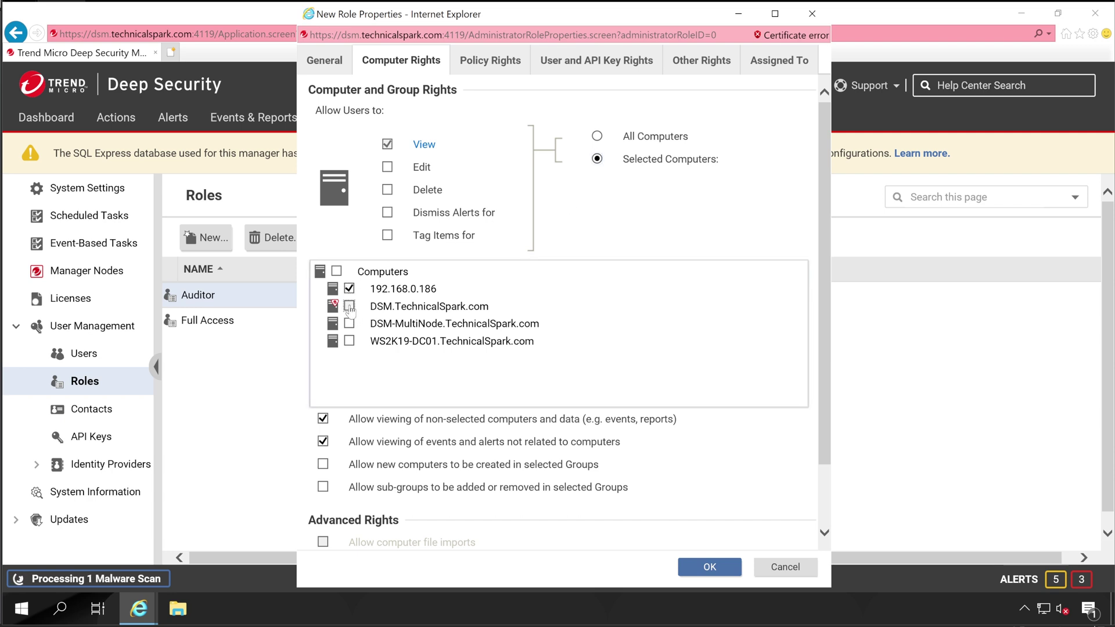
click(350, 288)
click(597, 136)
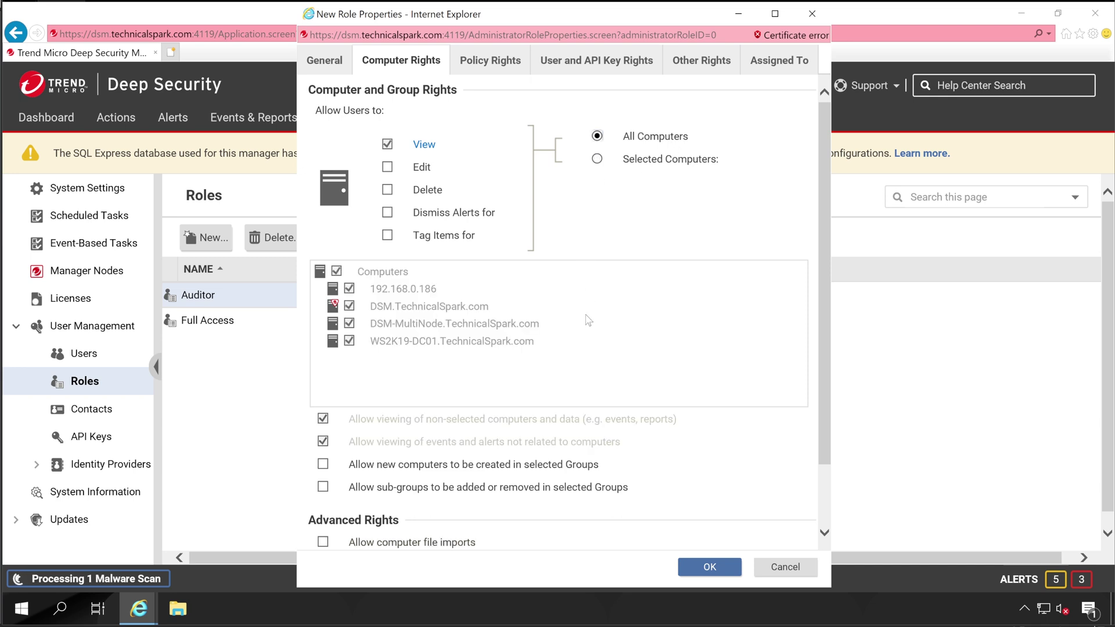
scroll(588, 321, down, 1)
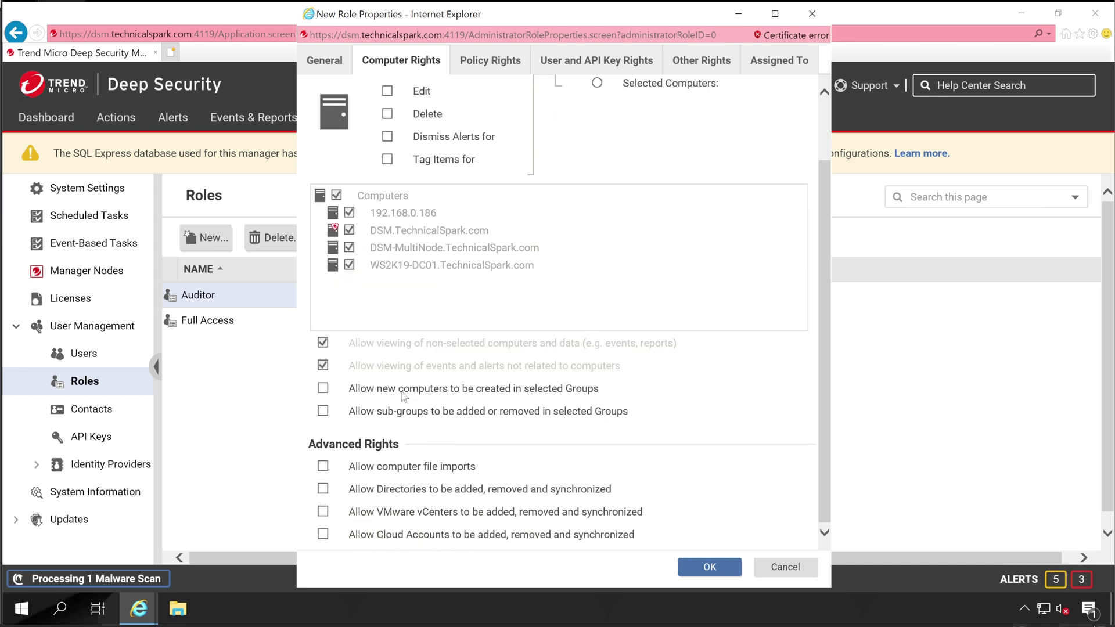
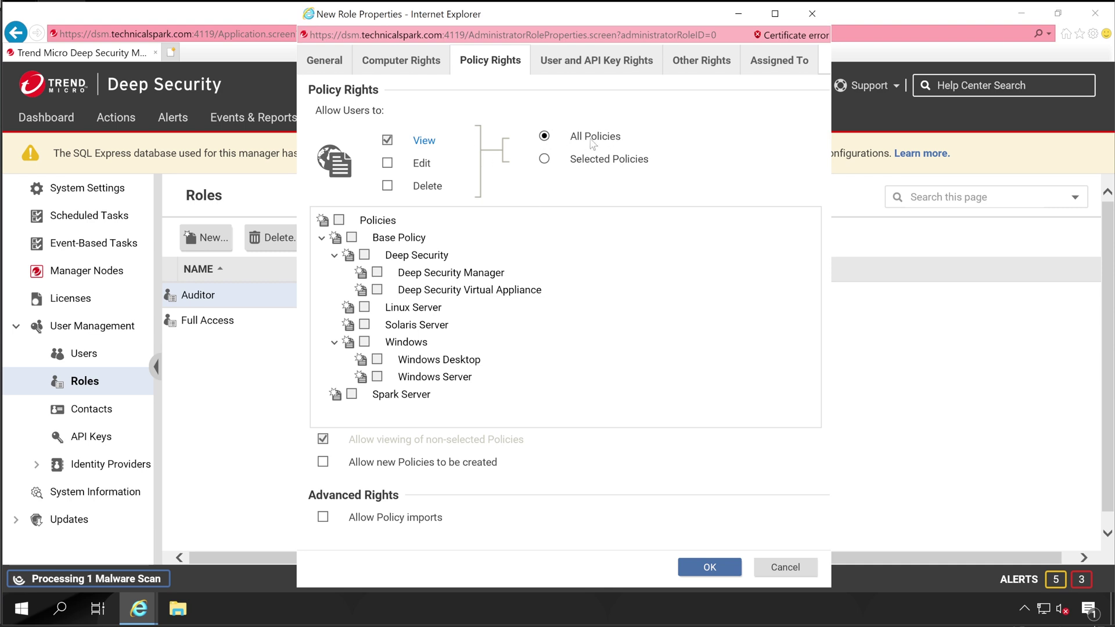
Restrict the role's policy rights to Spark Server only, then view its User and API Key Rights.
click(596, 165)
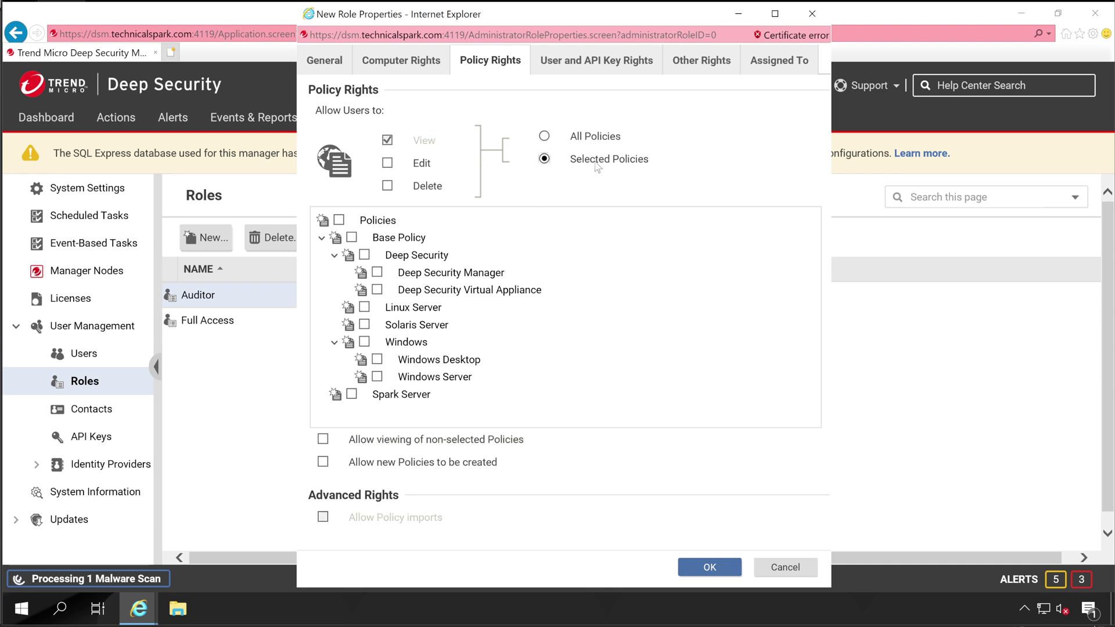
click(377, 273)
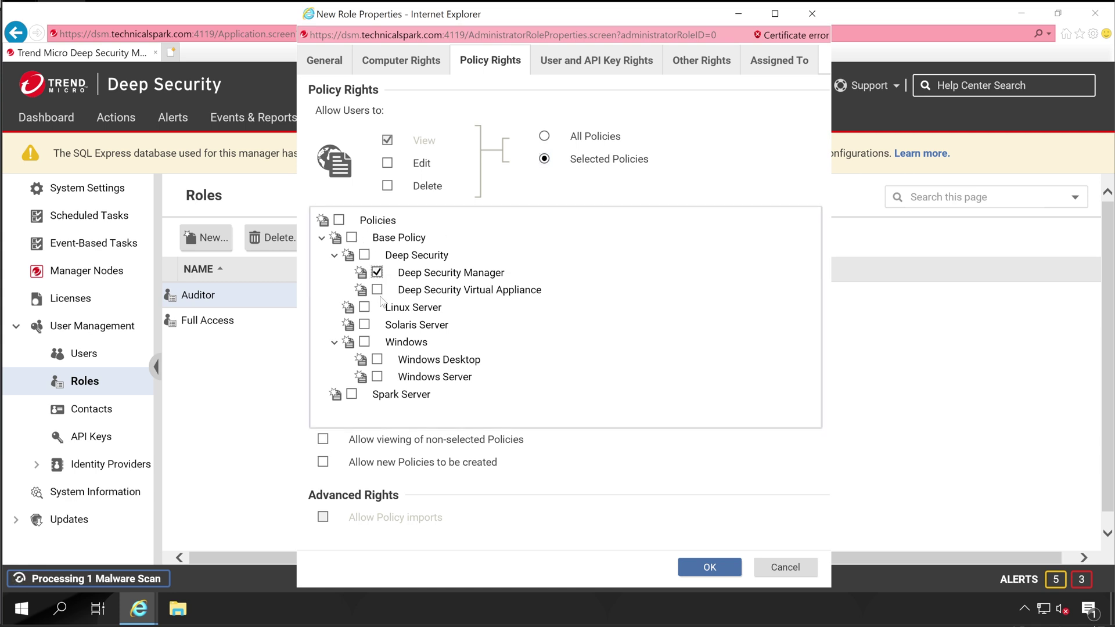
click(352, 396)
click(378, 273)
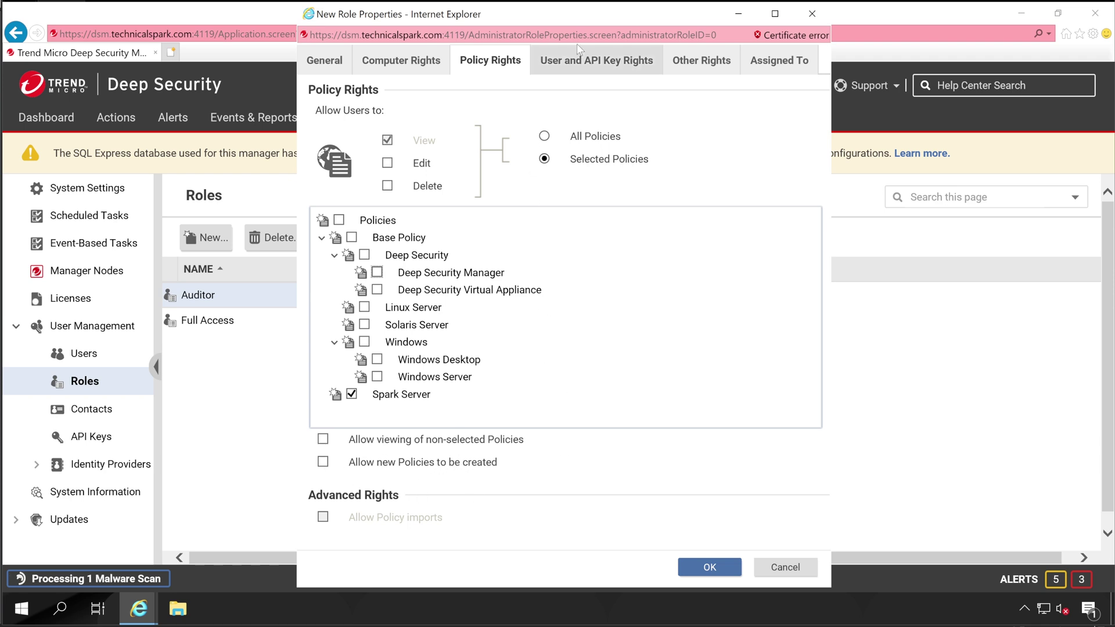
click(639, 68)
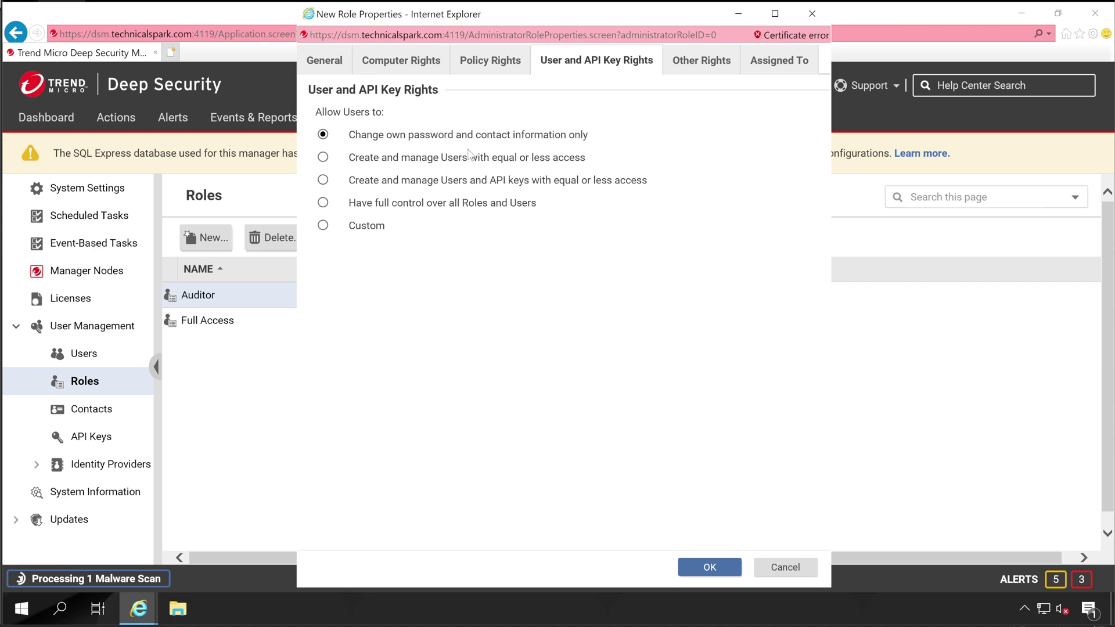
On Other Rights, set Alerts and Alert Configuration to Full.
click(709, 70)
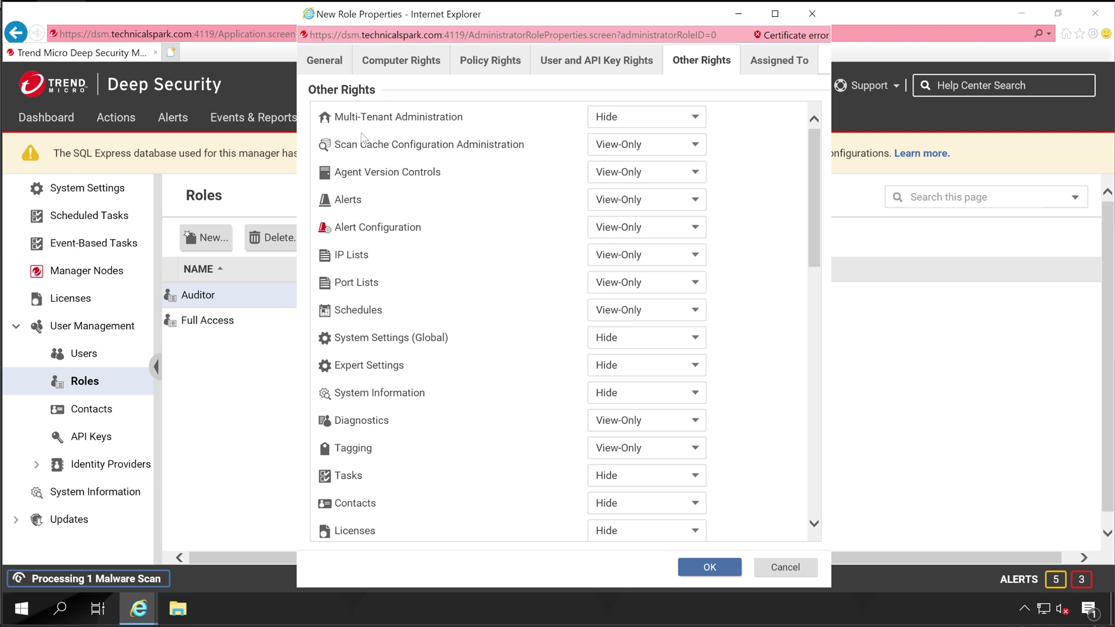
scroll(605, 352, down, 4)
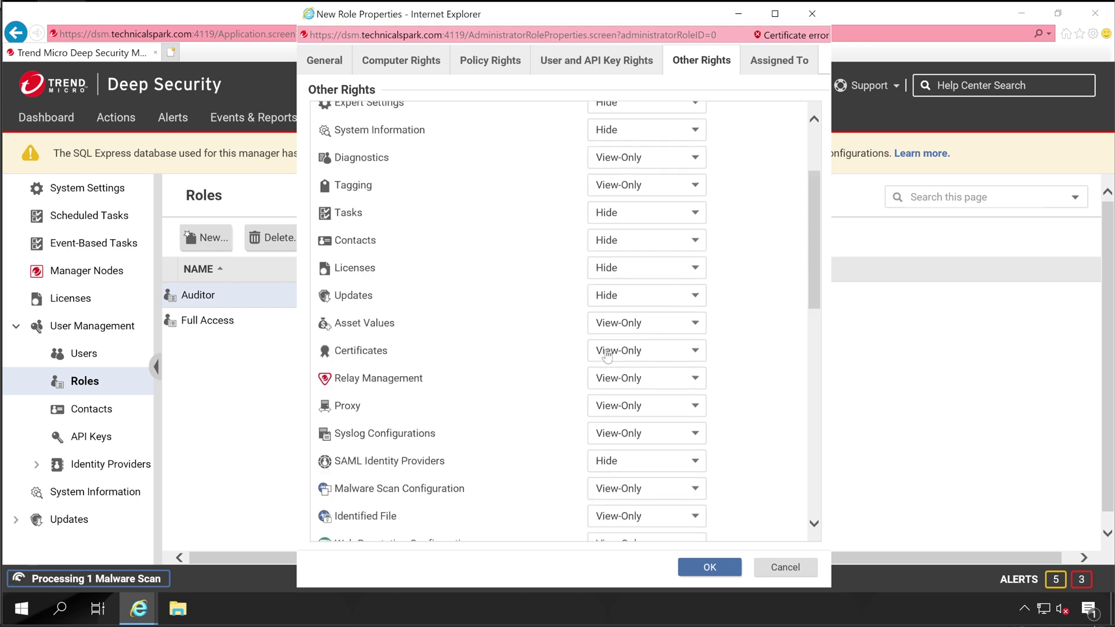
scroll(606, 363, down, 5)
scroll(607, 380, down, 2)
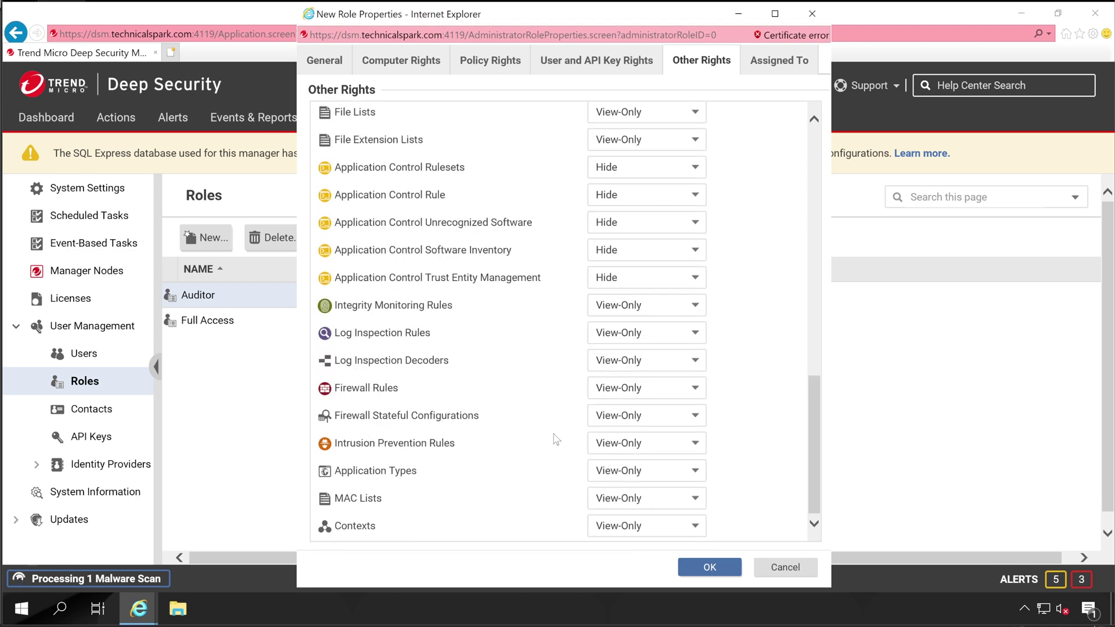
scroll(611, 468, up, 10)
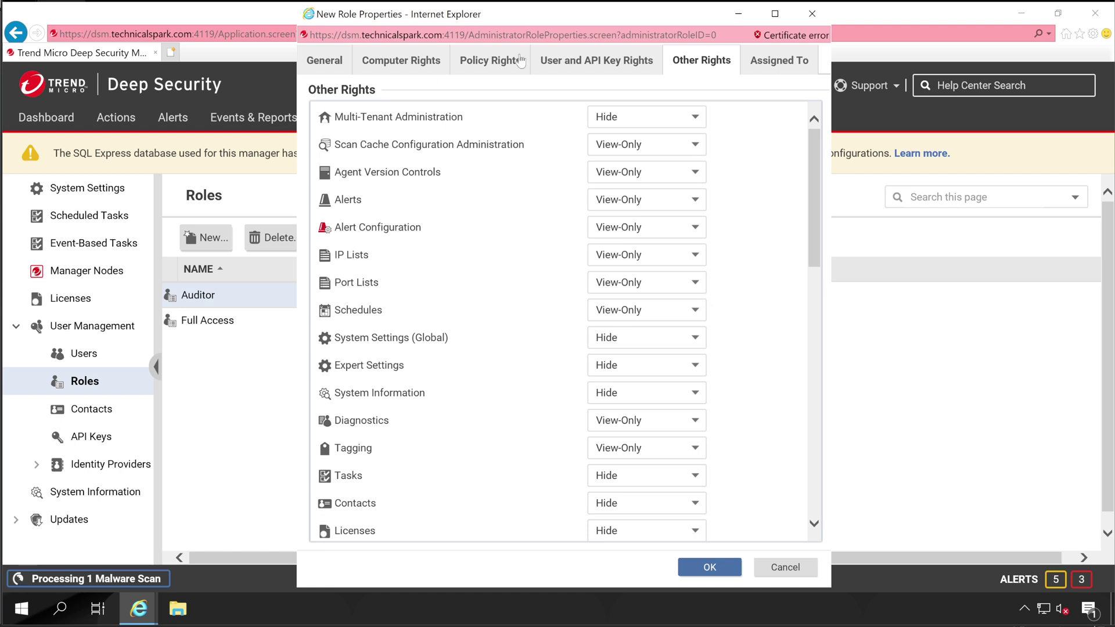
click(630, 200)
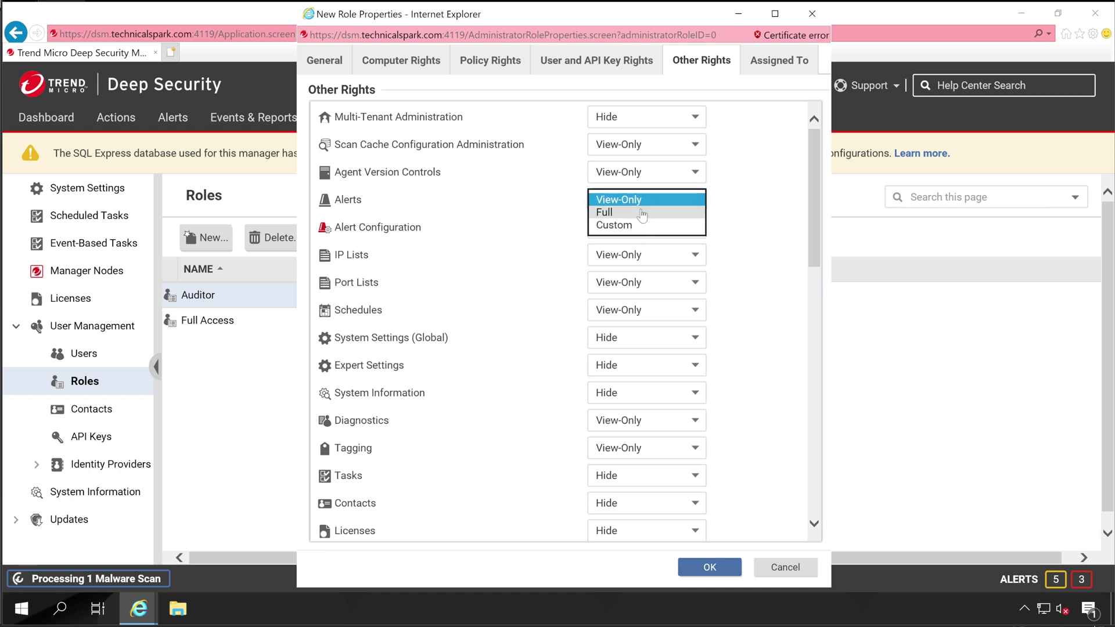
click(642, 213)
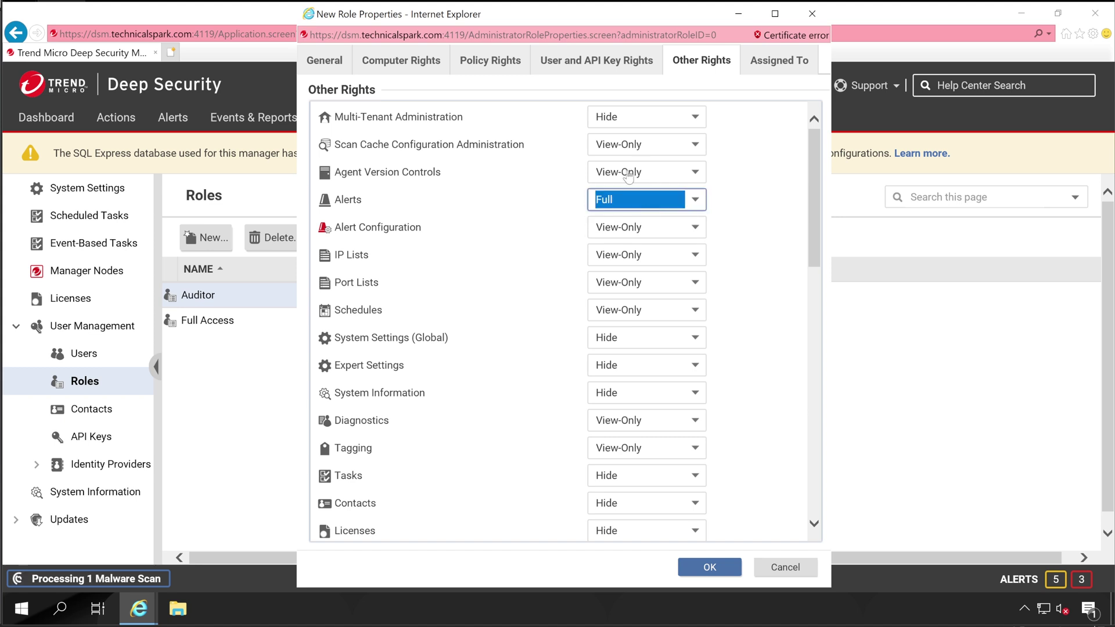
click(607, 229)
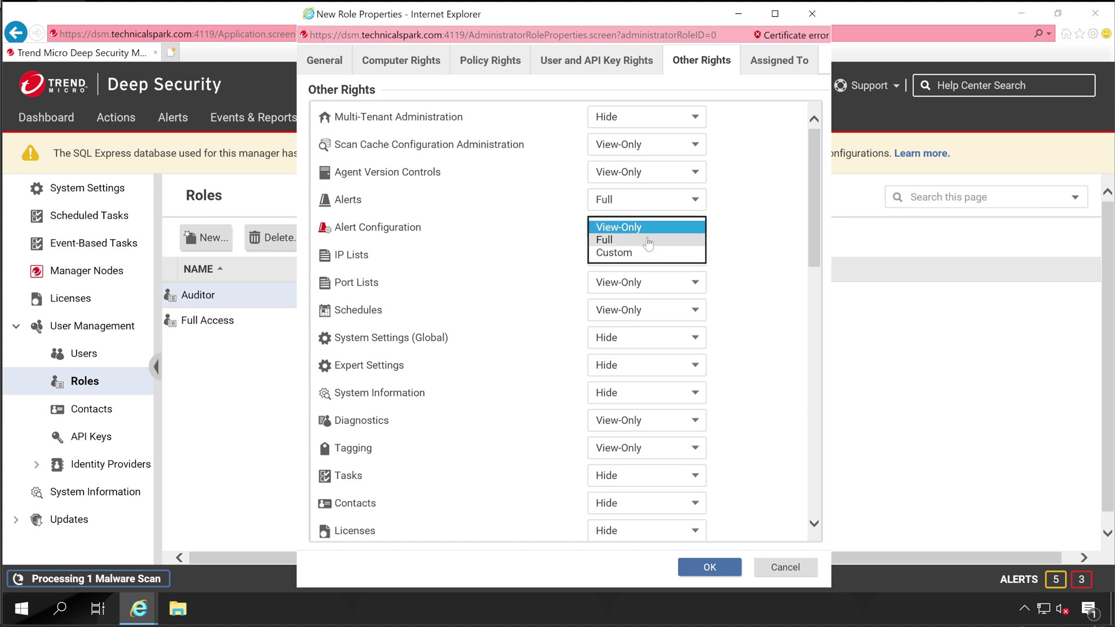
click(645, 239)
Set Licenses and Updates to Full as well.
scroll(523, 244, down, 5)
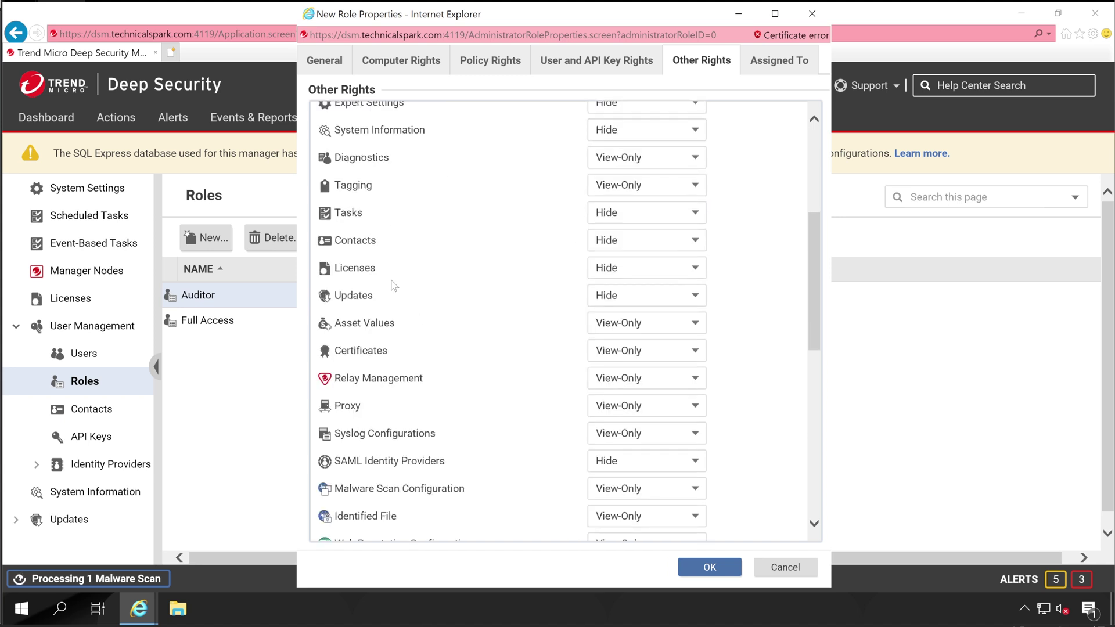
click(606, 268)
click(637, 281)
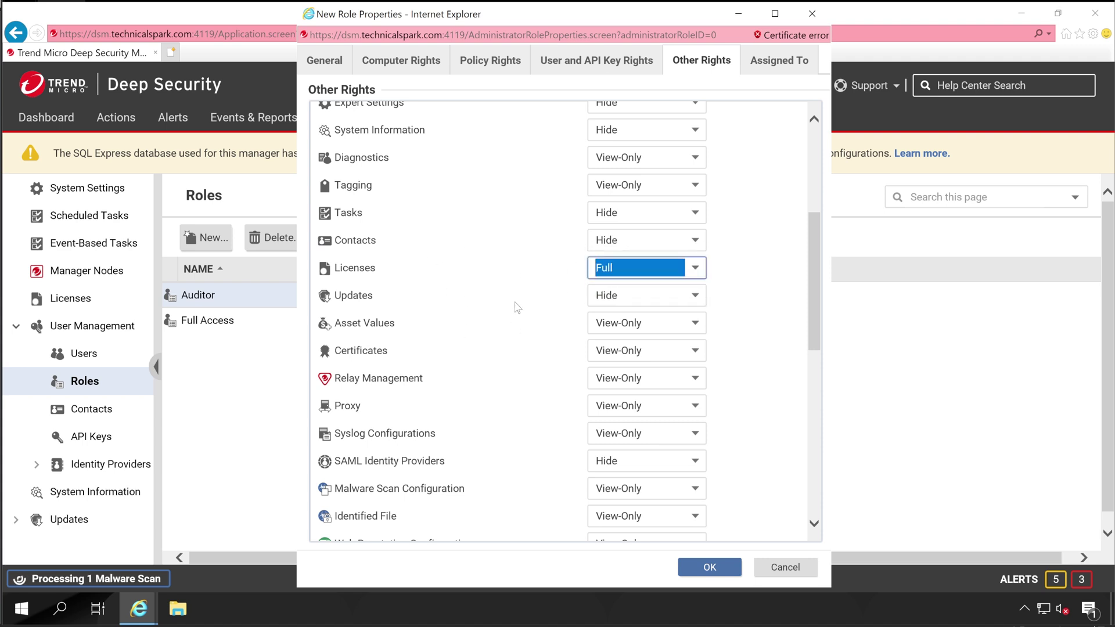
click(606, 296)
click(609, 307)
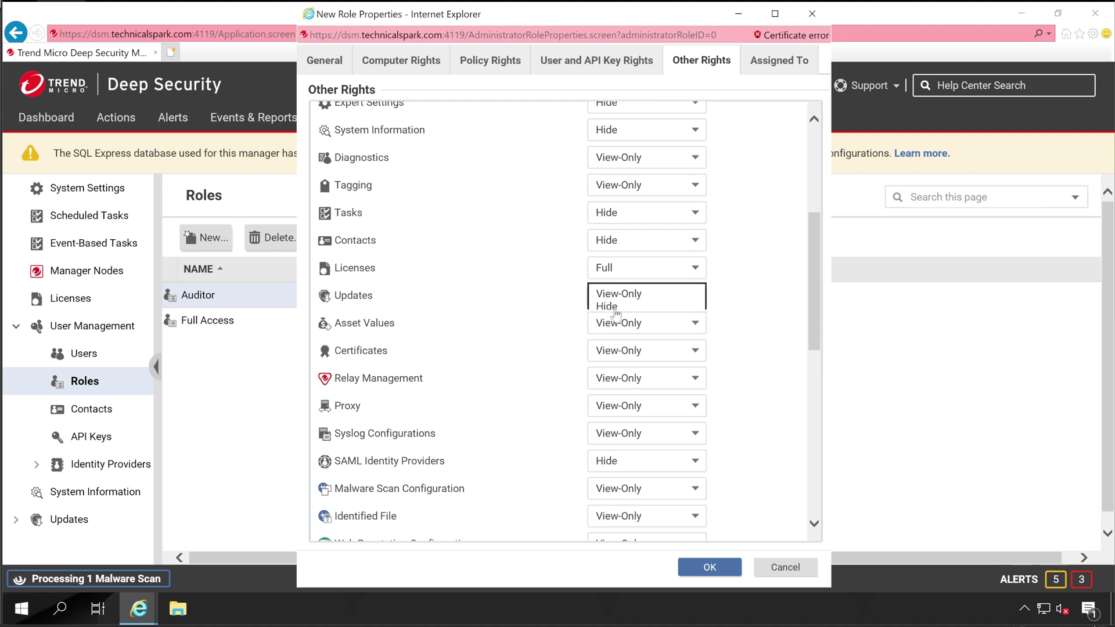
scroll(531, 345, down, 4)
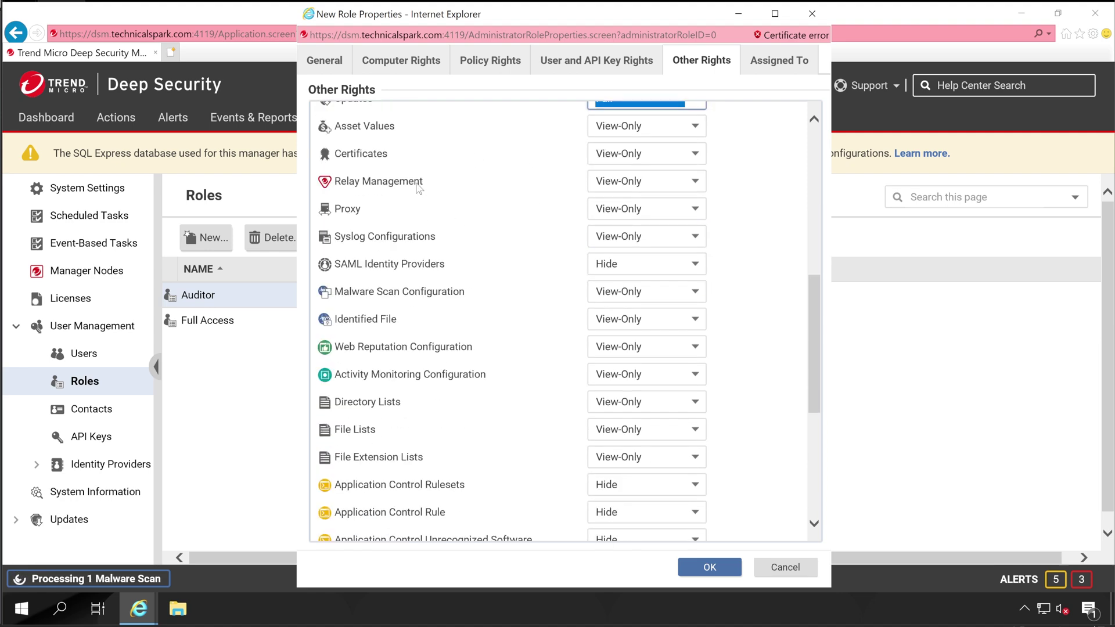
scroll(511, 344, down, 3)
scroll(512, 344, down, 4)
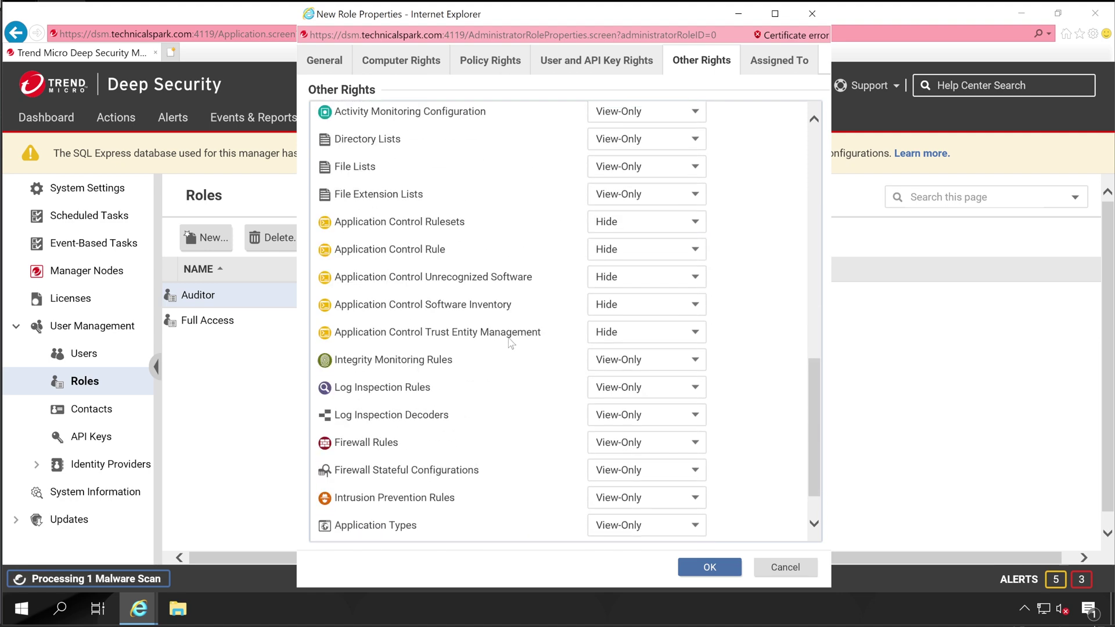
scroll(507, 390, up, 15)
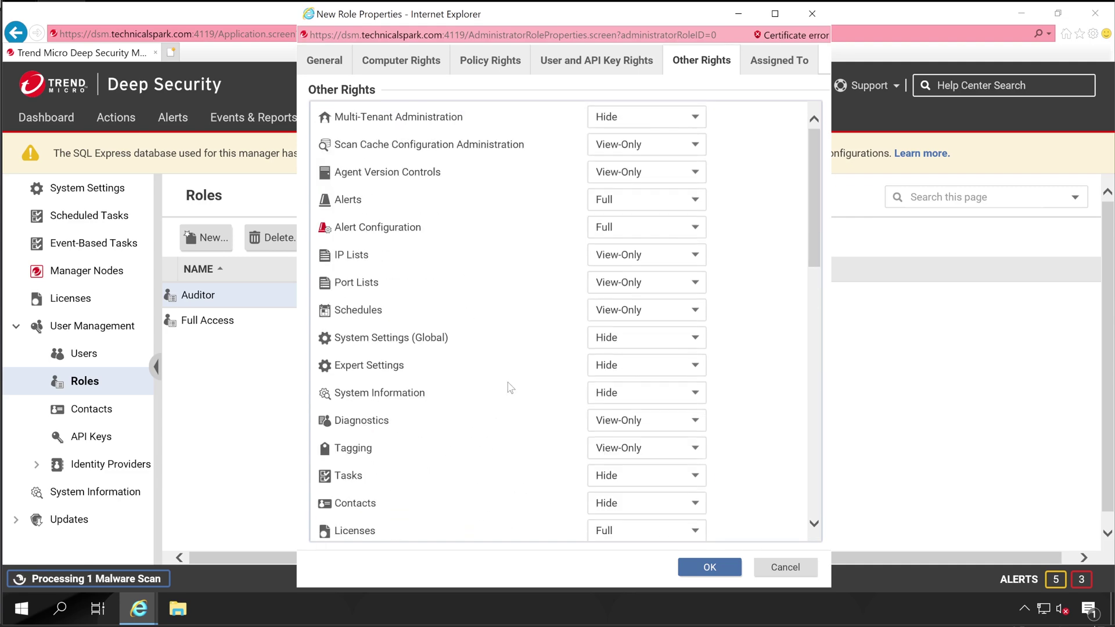
Check which users are listed on the role's Assigned To tab.
click(776, 63)
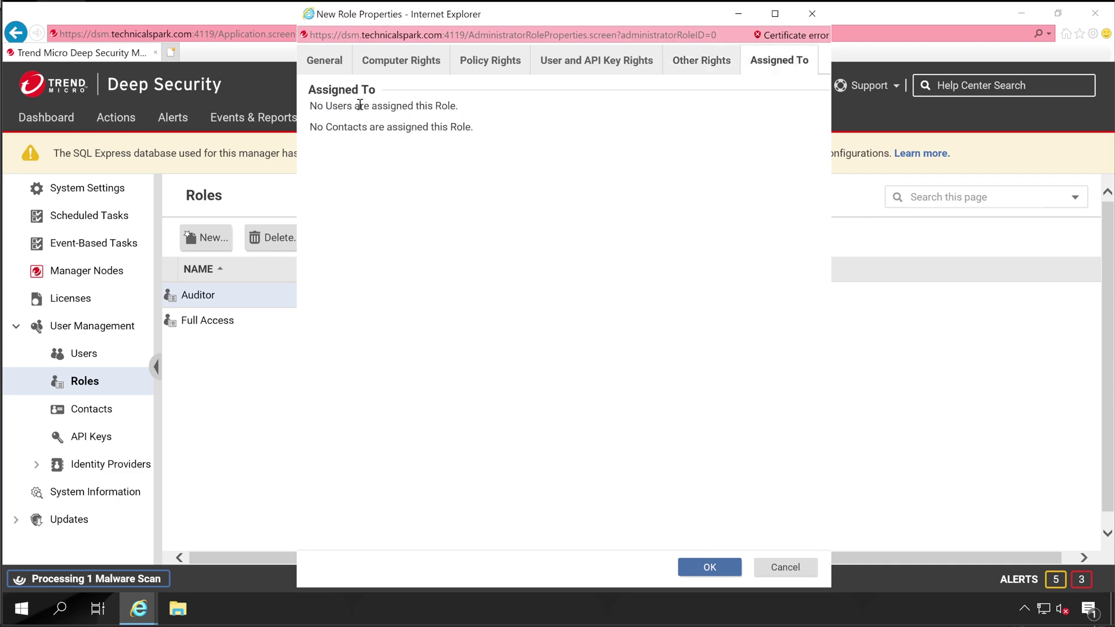
drag(360, 105, 483, 123)
click(484, 131)
drag(310, 108, 356, 108)
Review each rights tab back to General and save the Read Only role with OK.
click(700, 61)
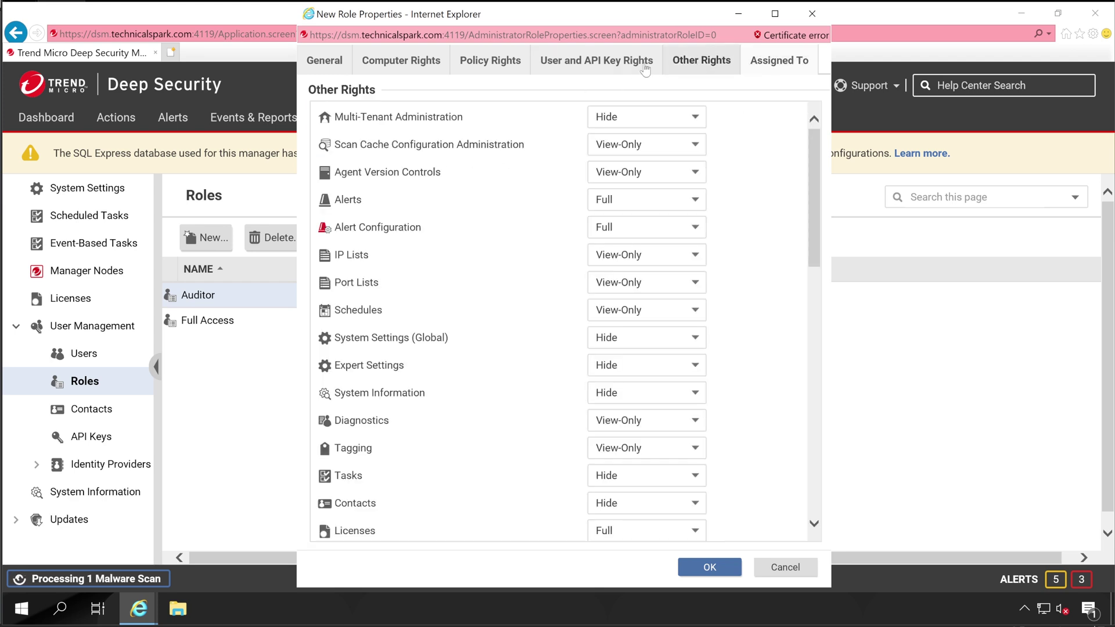
click(591, 60)
click(491, 63)
click(401, 60)
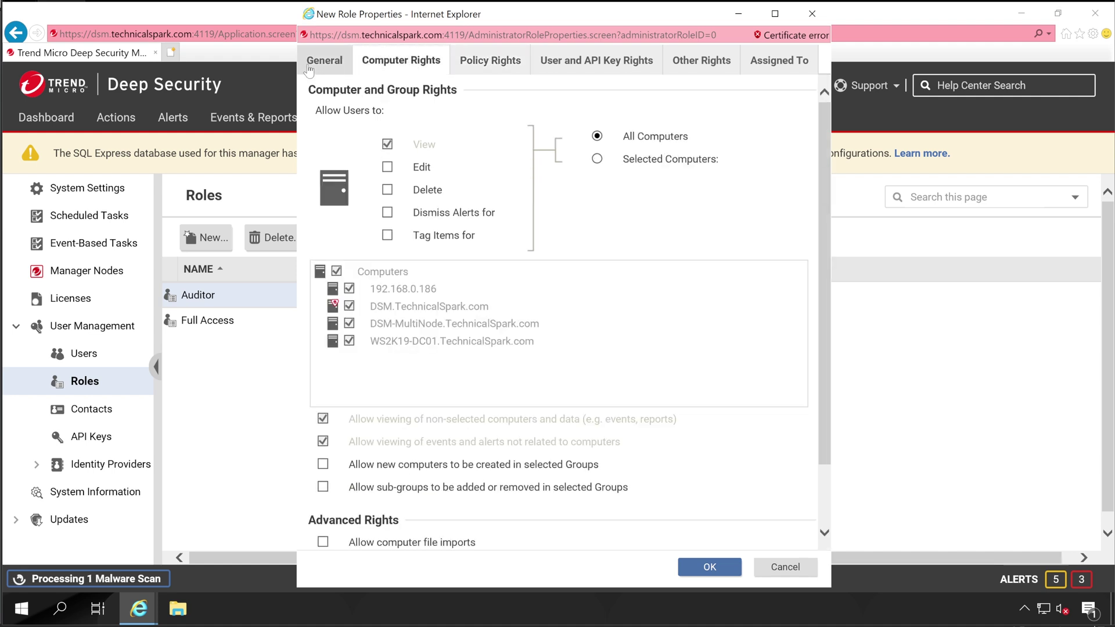
click(323, 63)
click(708, 567)
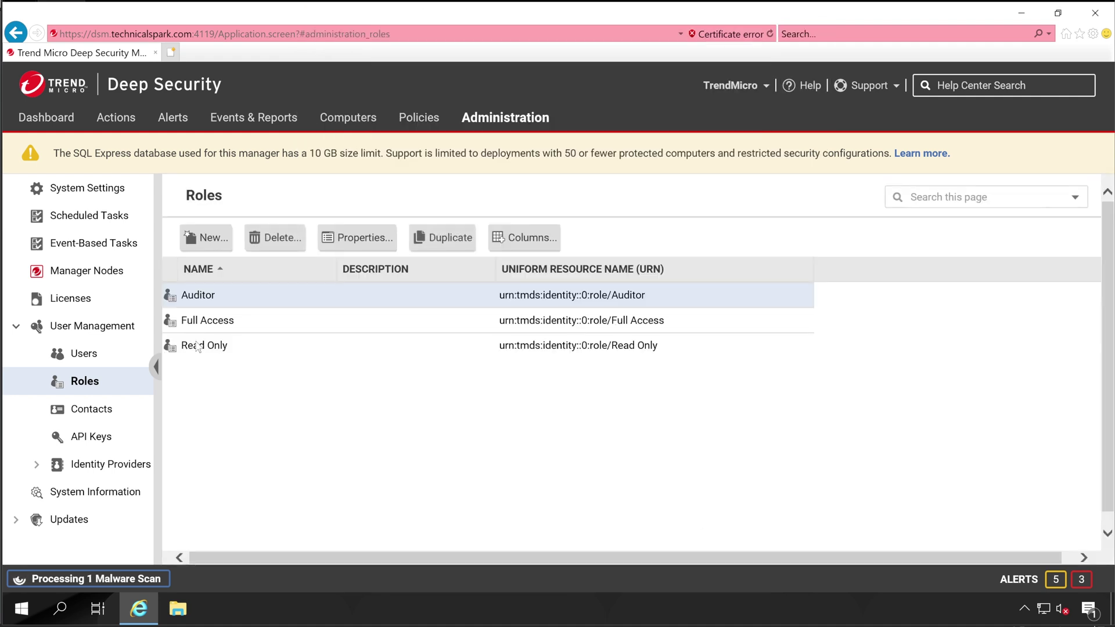
Expand Base Policy, Windows and Deep Security in the Policies tree, then go to Administration.
click(198, 346)
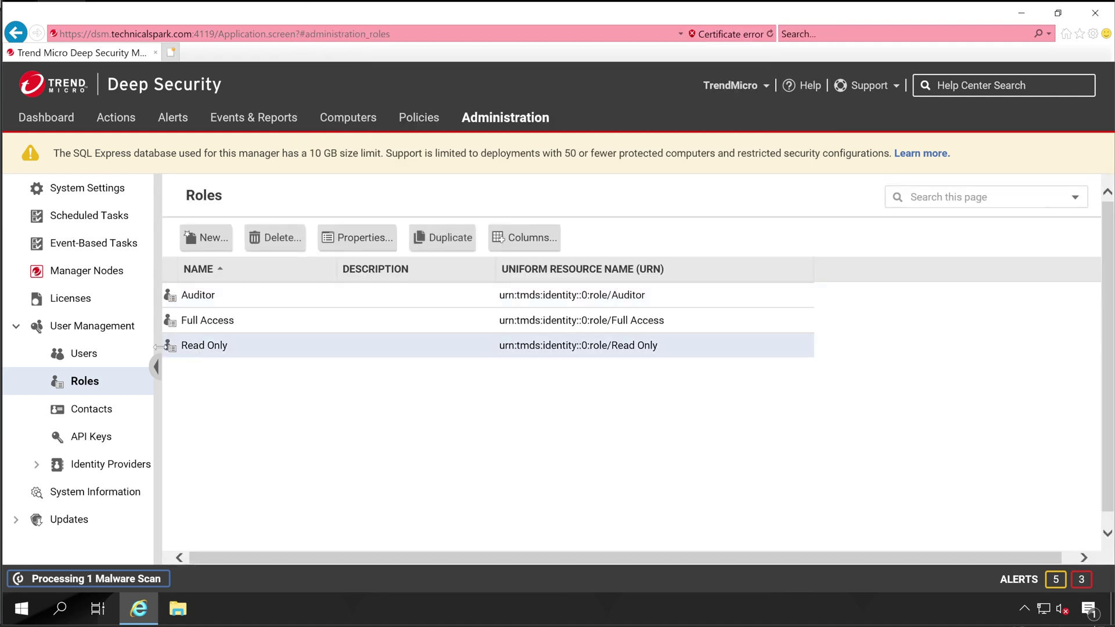
click(90, 359)
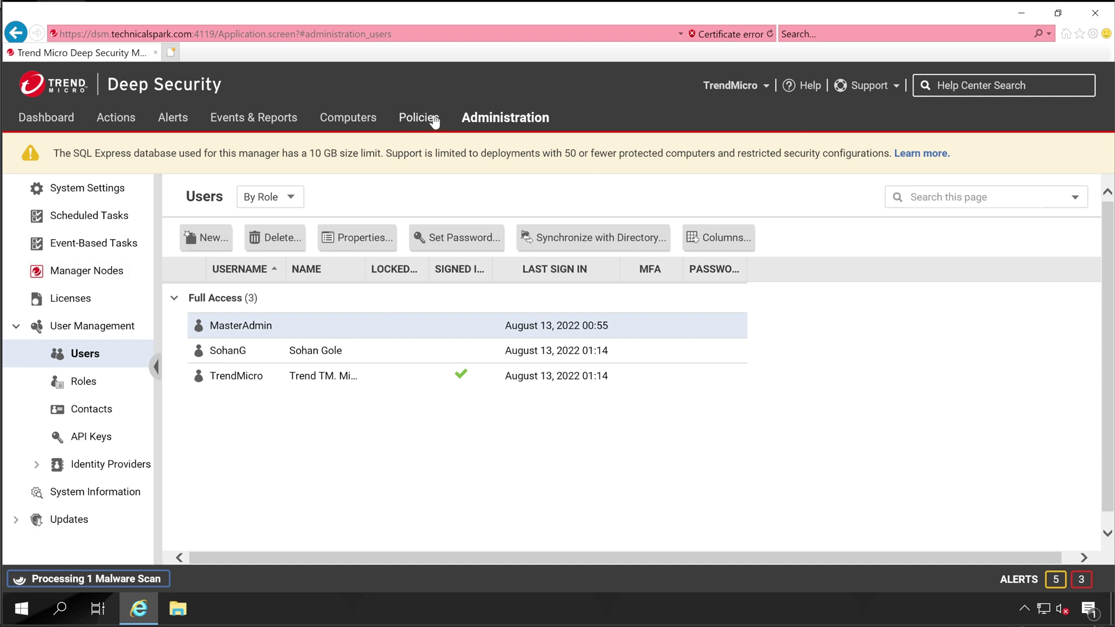
click(432, 119)
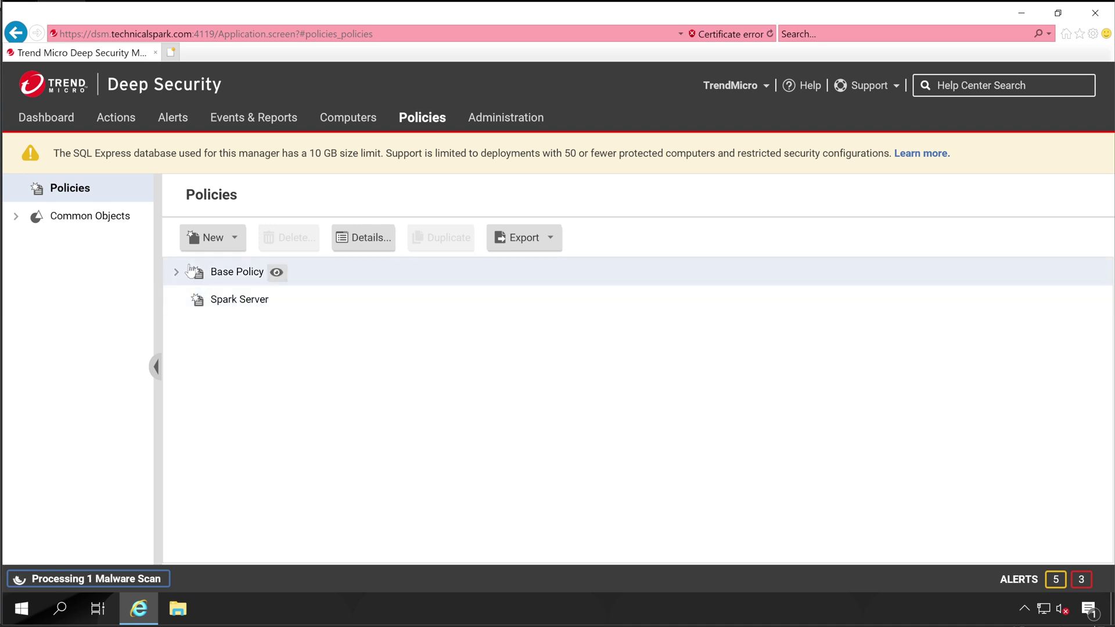
click(176, 272)
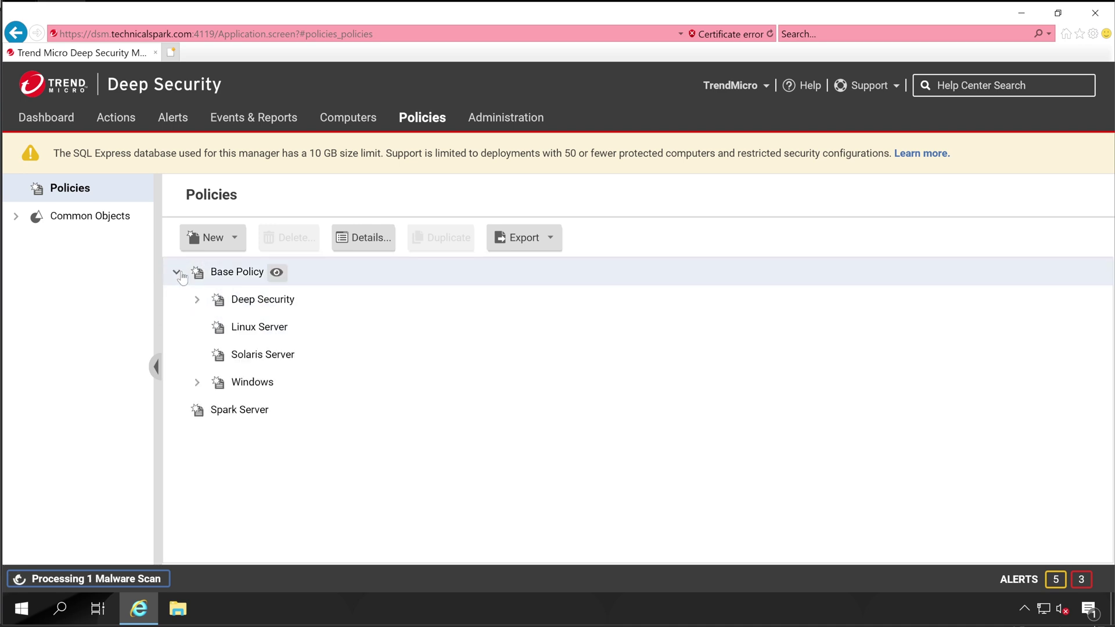
click(197, 382)
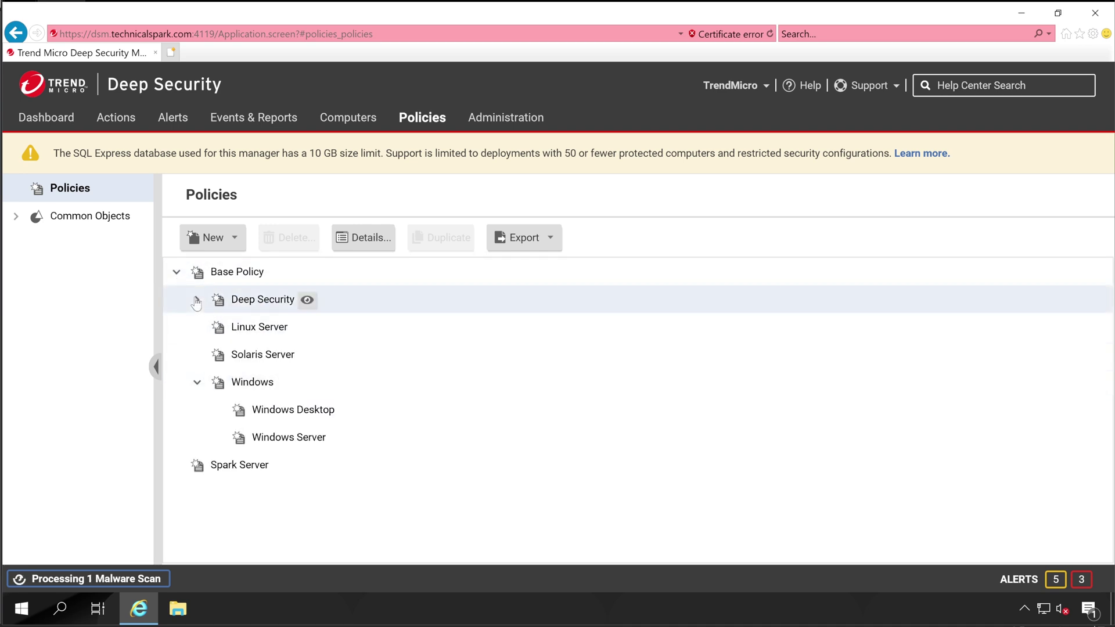
click(197, 299)
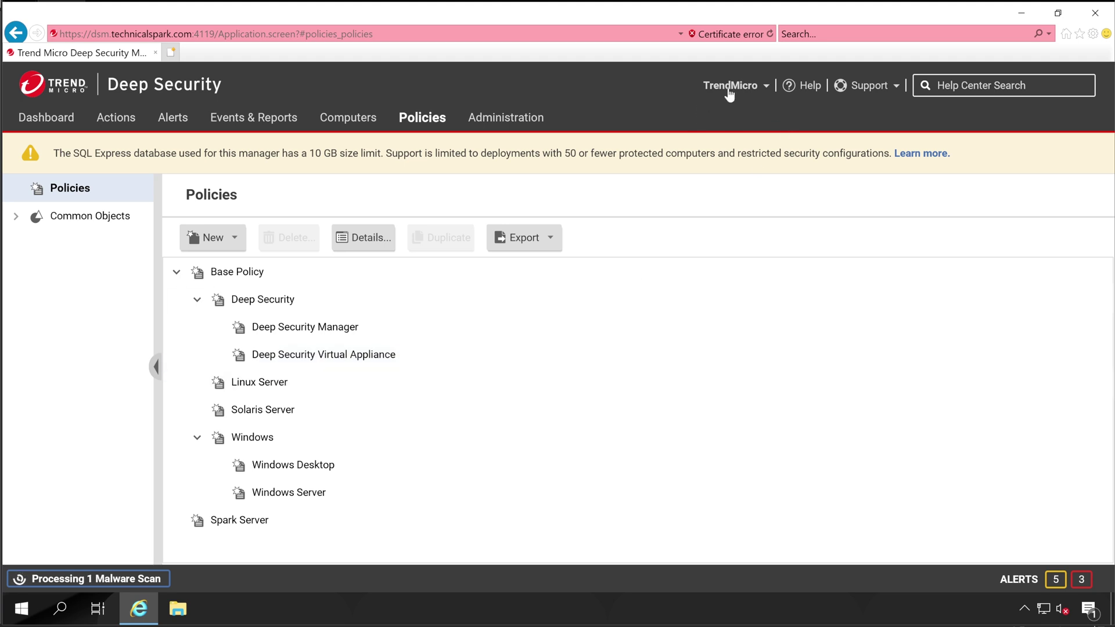
click(509, 121)
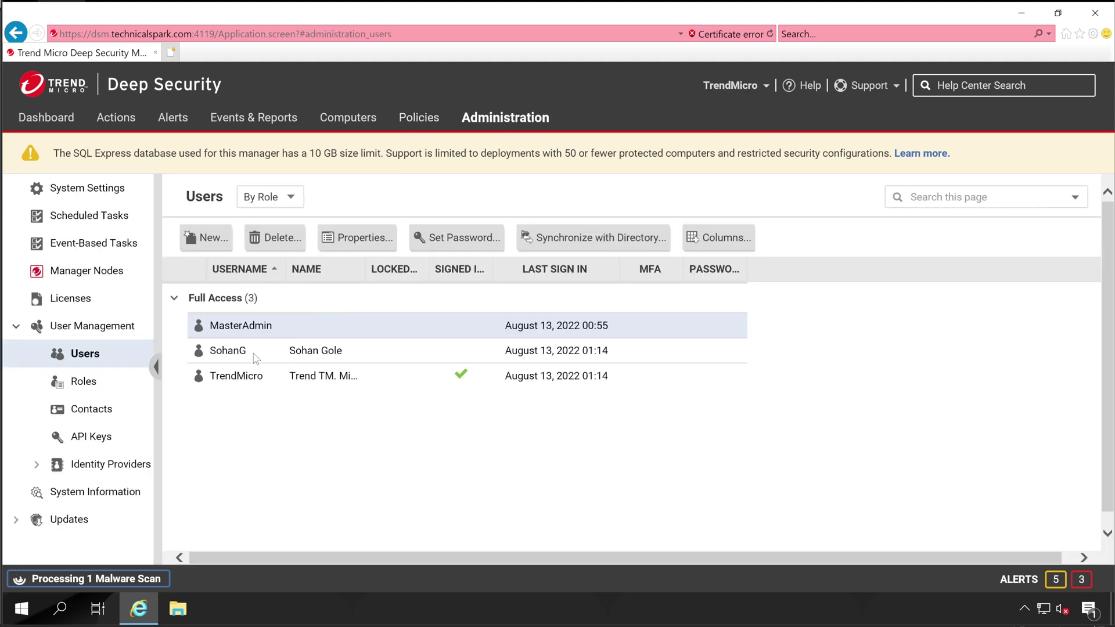
In the signed-in user's Properties, set Role to Read Only and save.
double_click(248, 383)
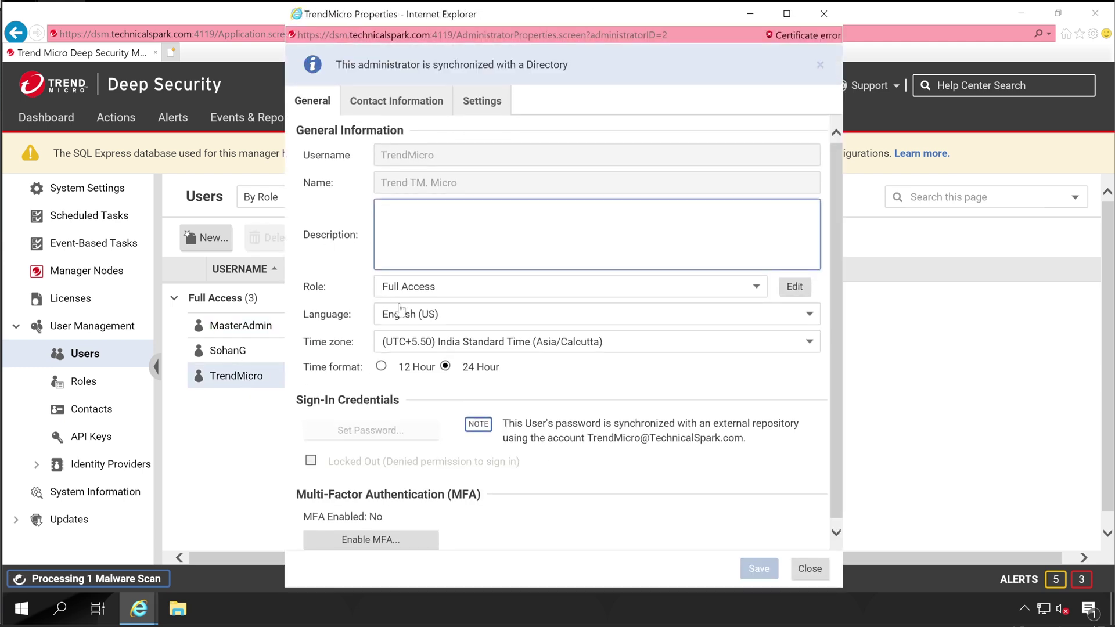
click(428, 286)
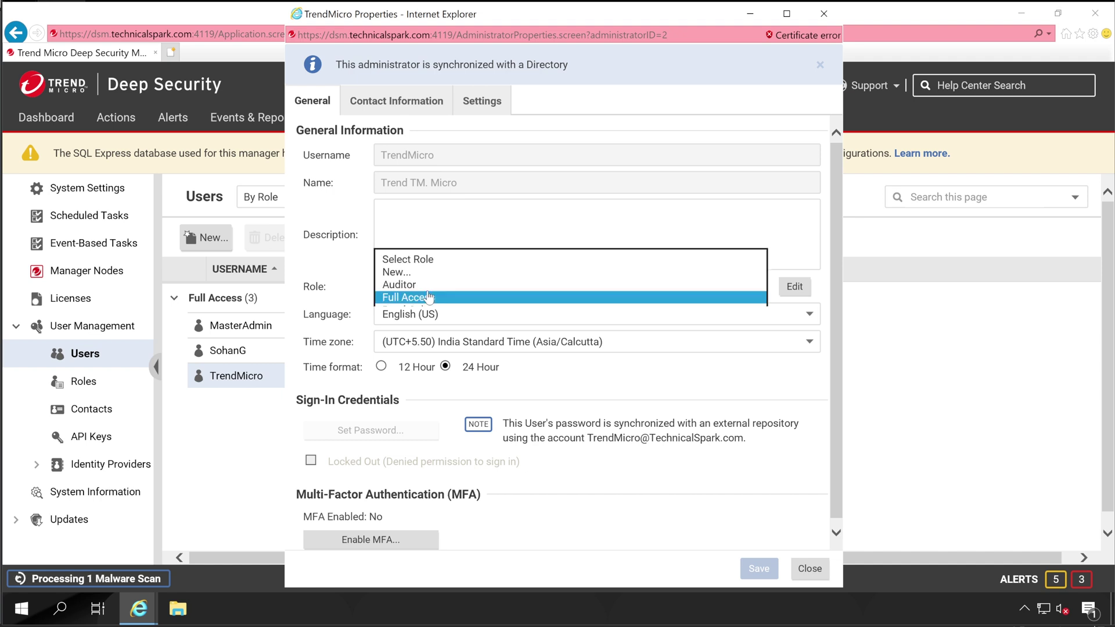
click(498, 303)
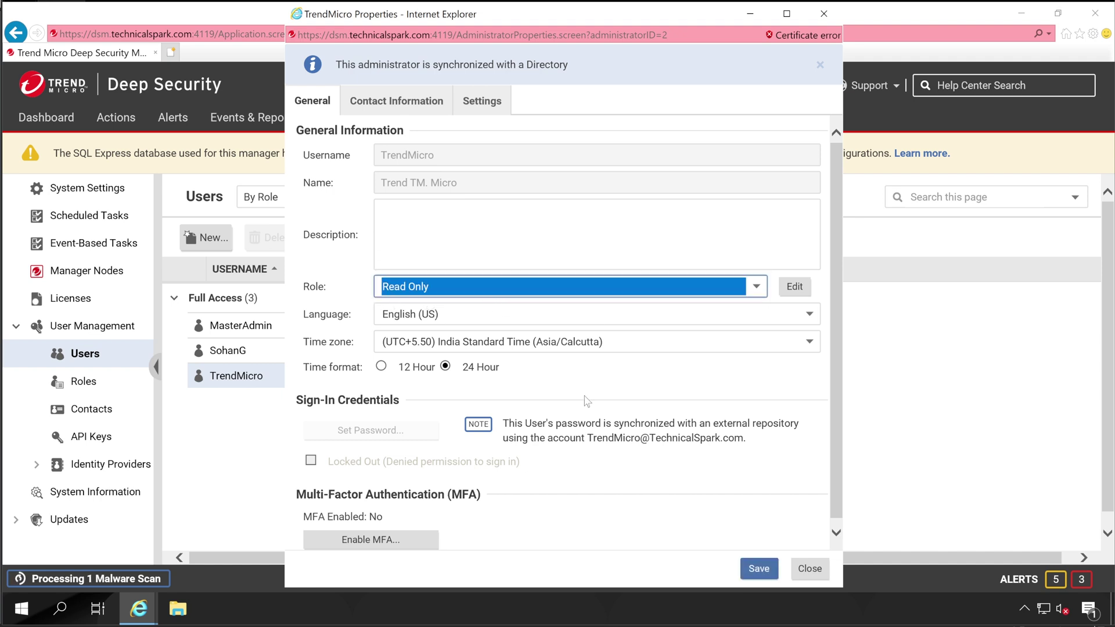
click(752, 572)
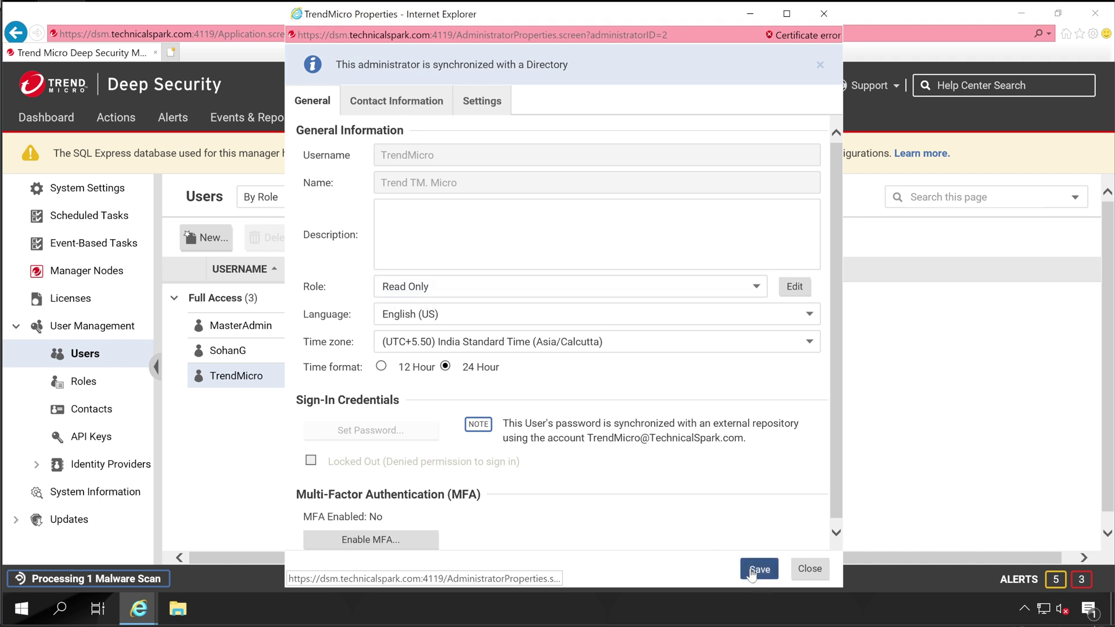
click(399, 105)
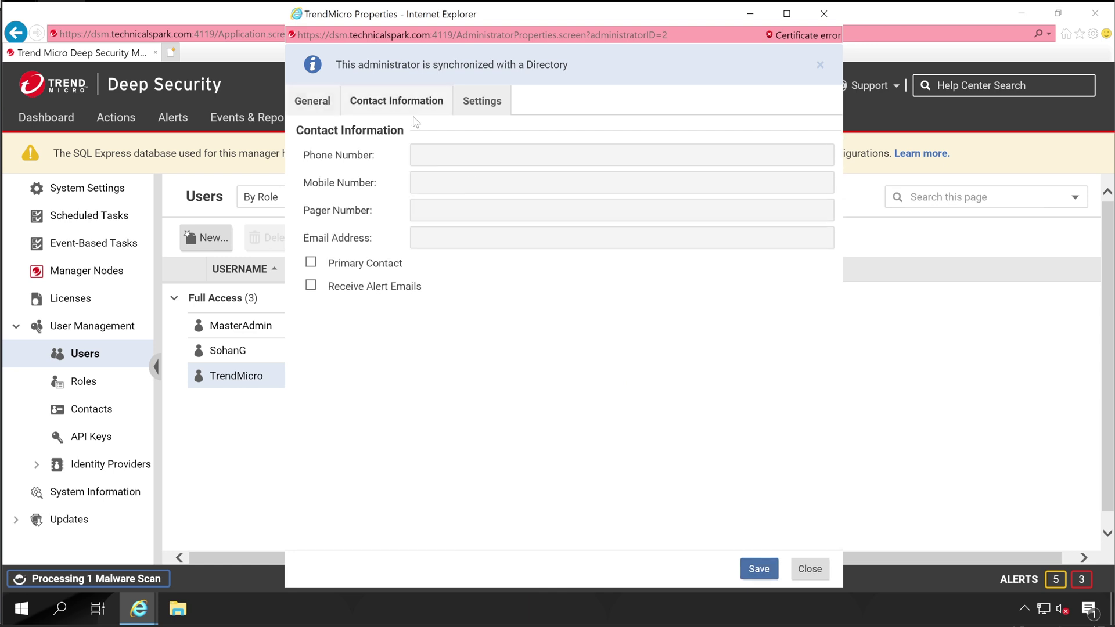
click(323, 102)
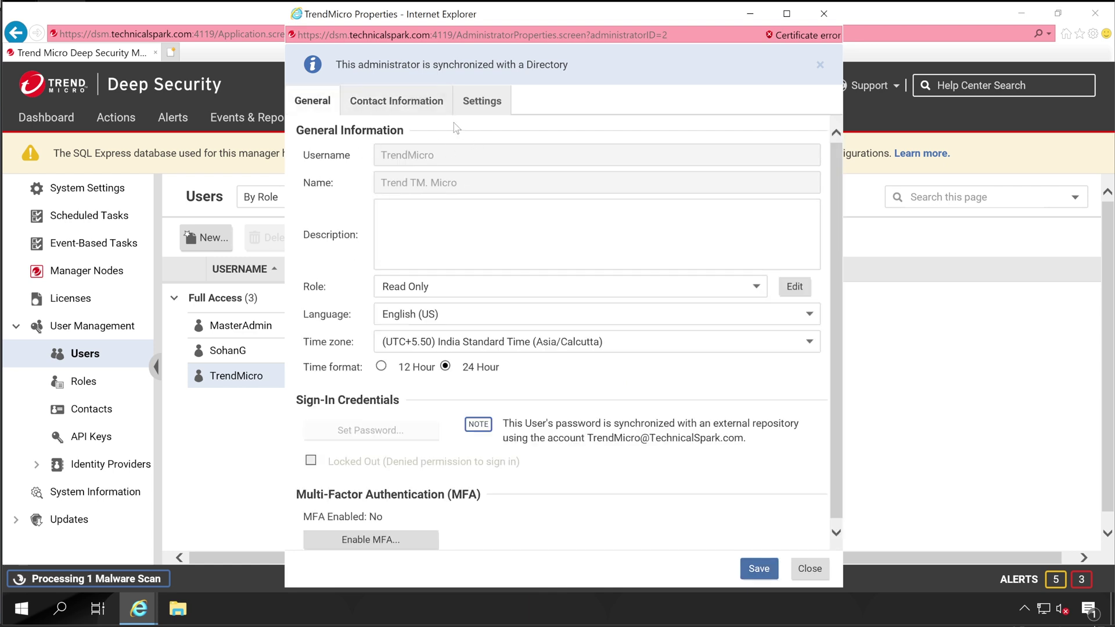
click(758, 569)
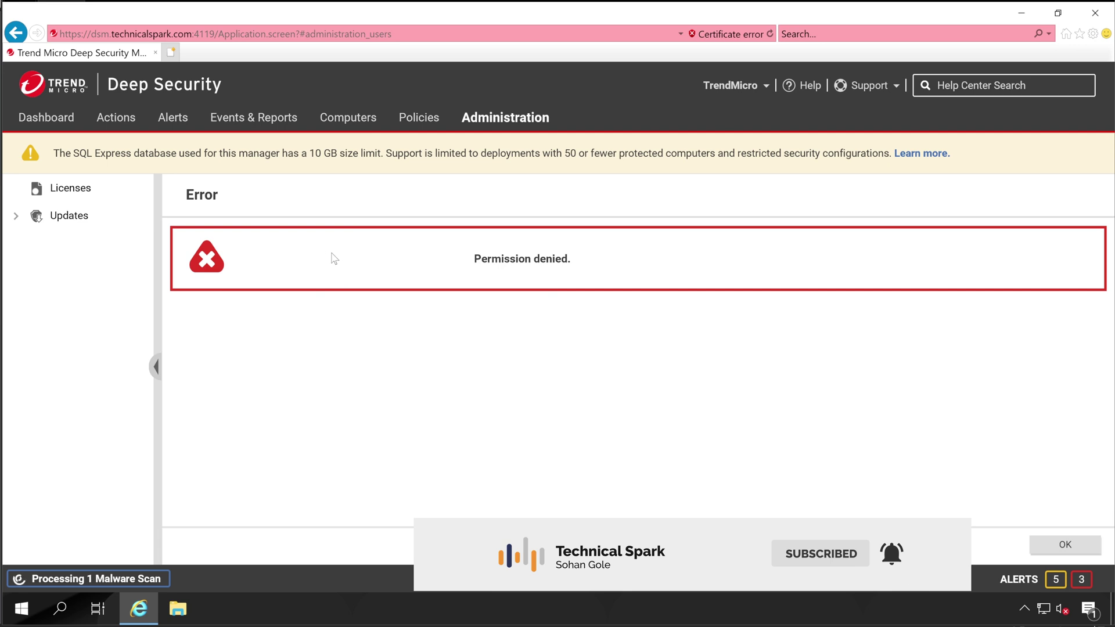
Check the Policies and Administration pages, then sign out from the user menu.
click(433, 119)
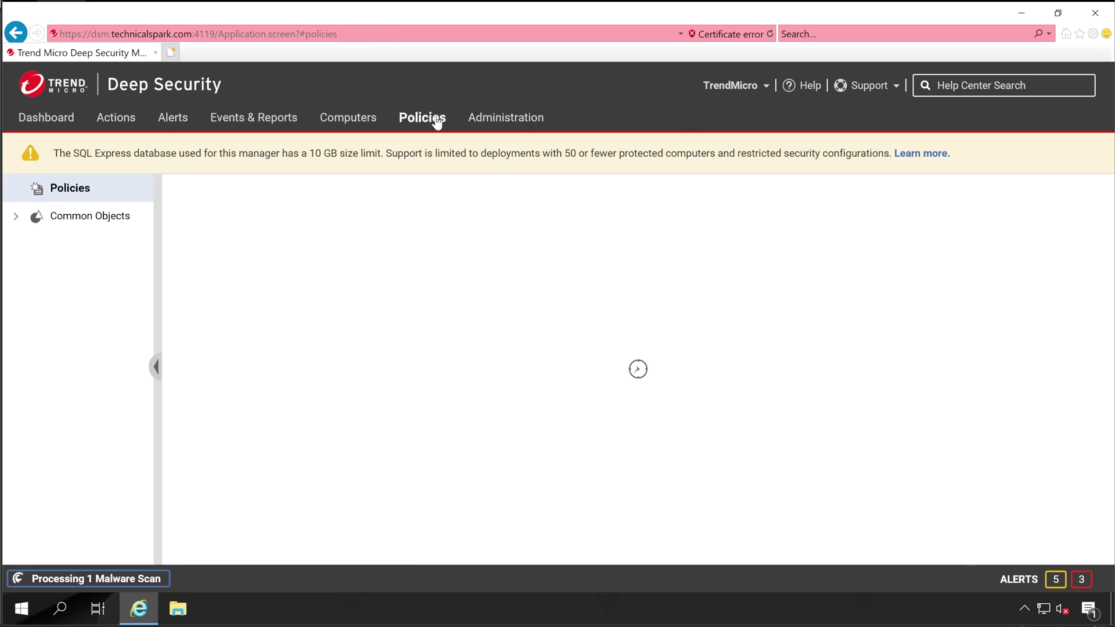
click(503, 119)
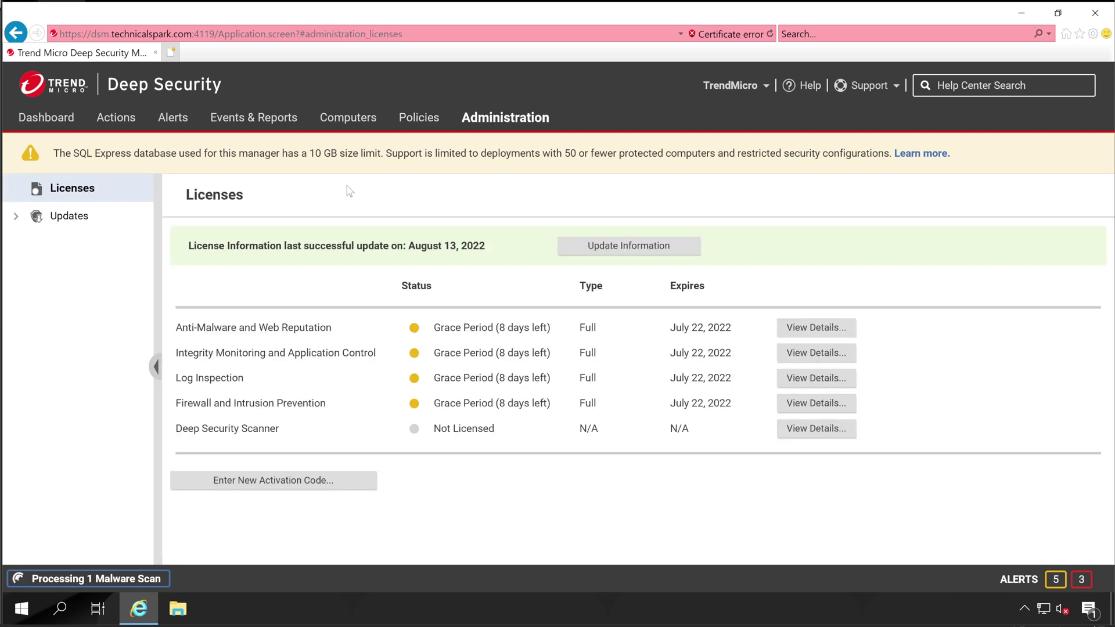
click(767, 89)
click(687, 161)
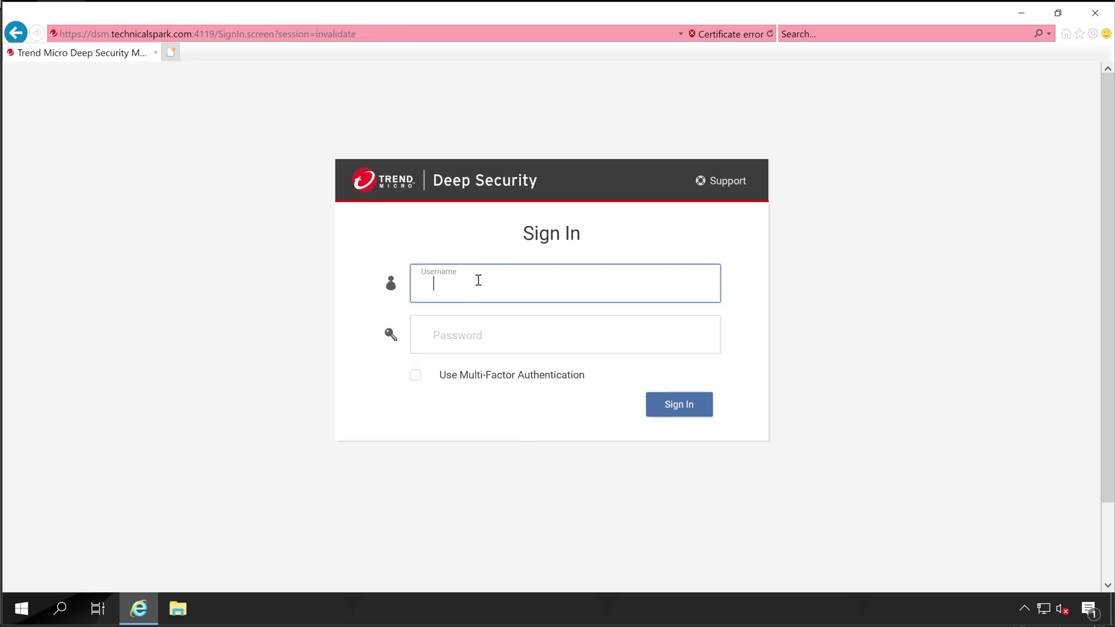
Sign back in with the restricted account's username and password.
text(TrendMicro)
key(Tab)
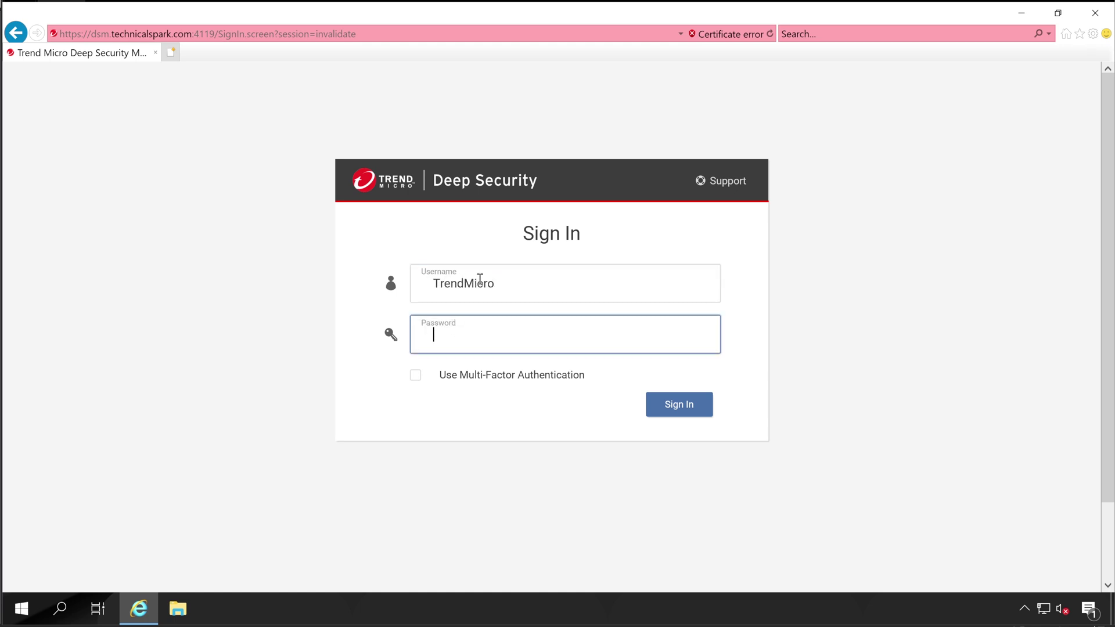
text(•••••••••)
click(683, 401)
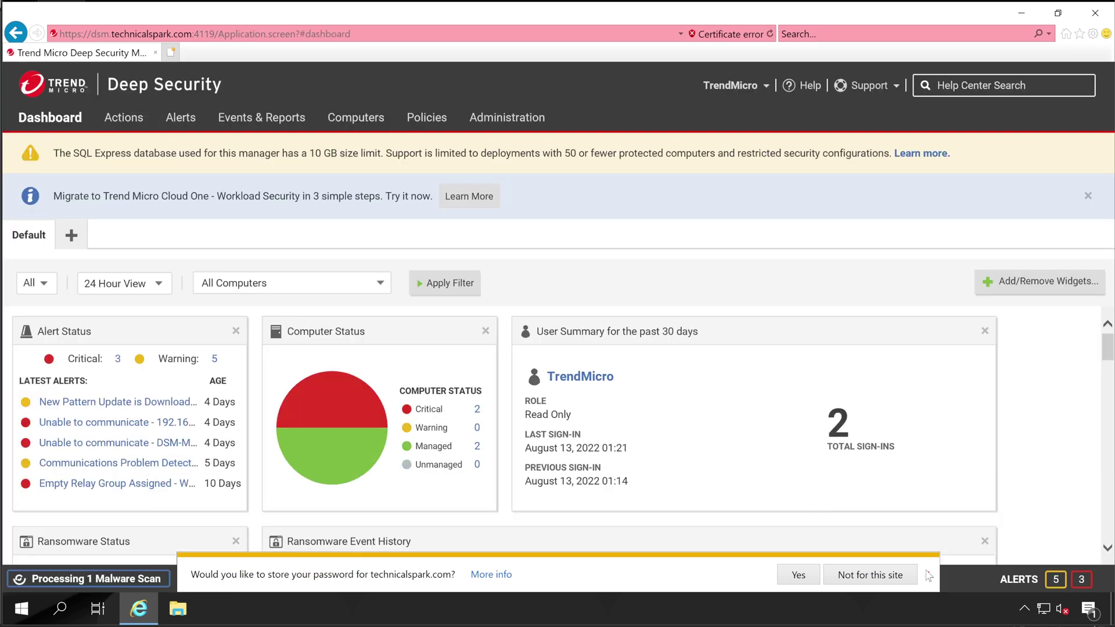
View DSM.TechnicalSpark.com's Anti-Malware settings, close them, and open Policies showing only Spark Server.
click(928, 575)
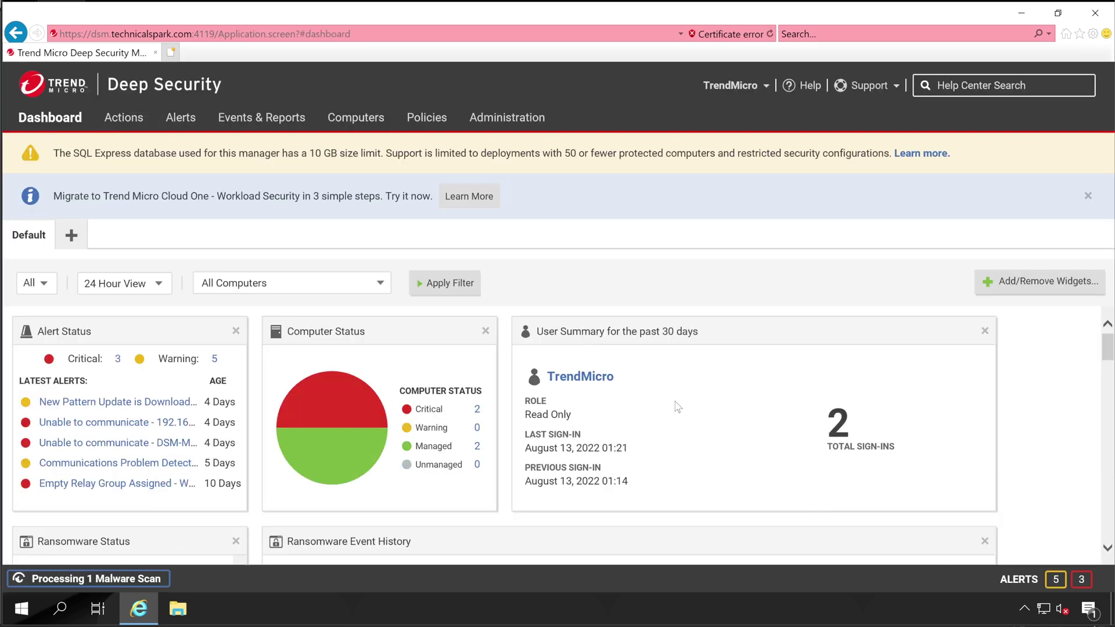
click(368, 118)
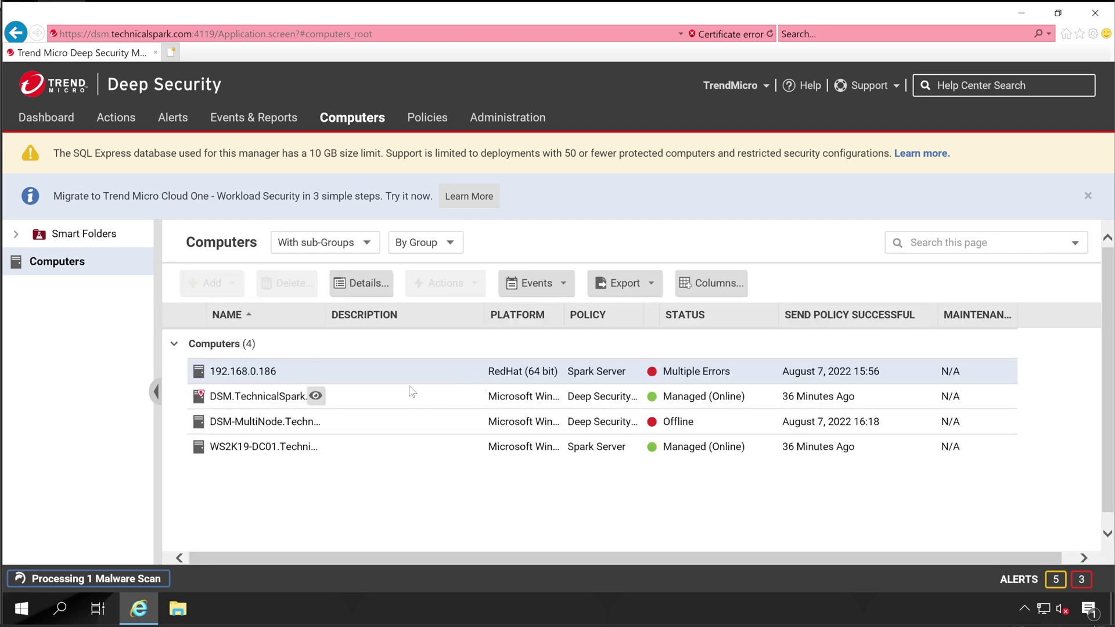
double_click(428, 405)
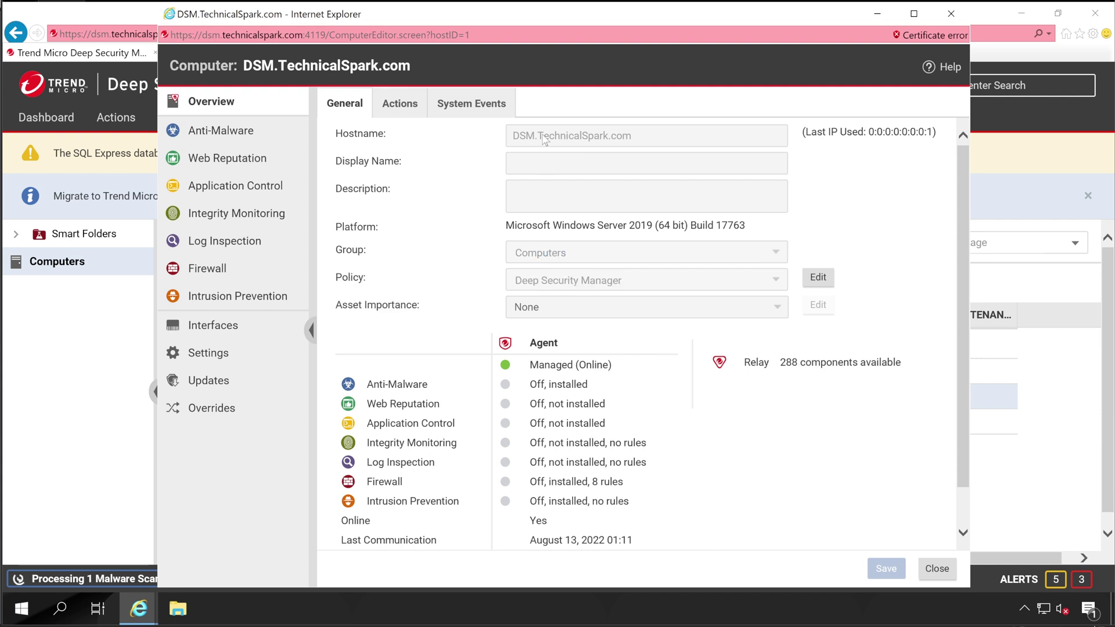
click(251, 146)
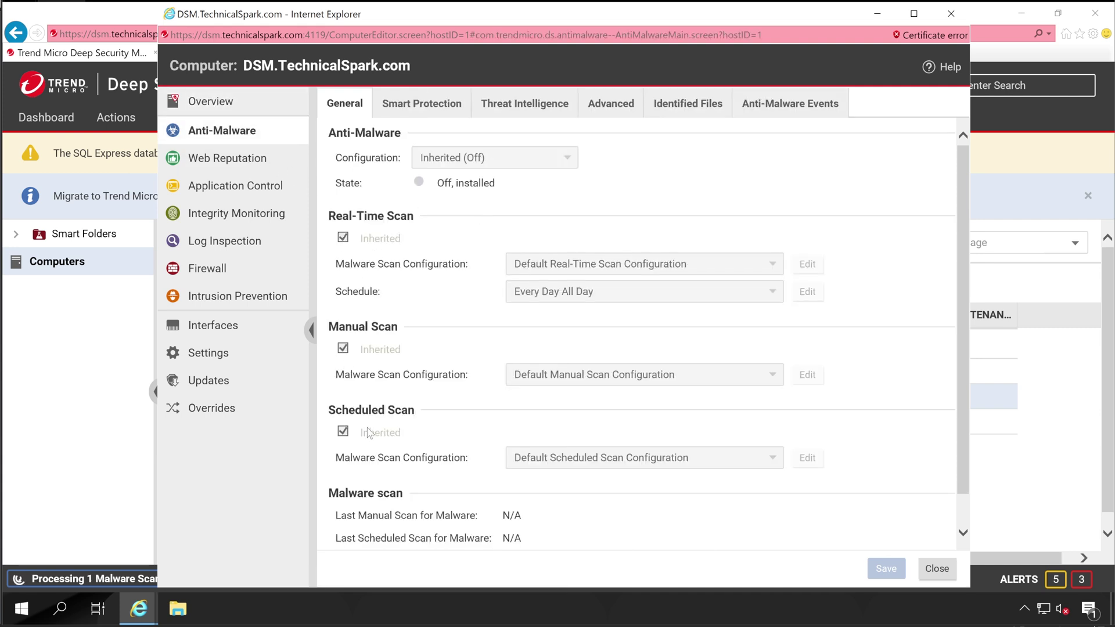
click(937, 568)
click(422, 117)
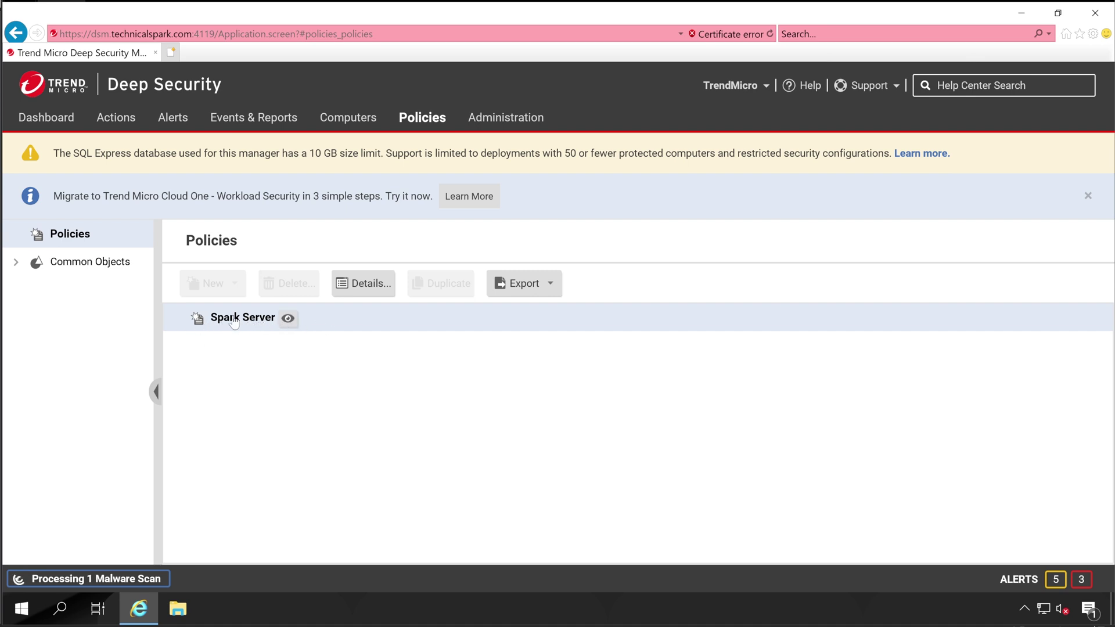
Browse Licenses, then Relay Management, Software and Security under Administration > Updates.
click(475, 118)
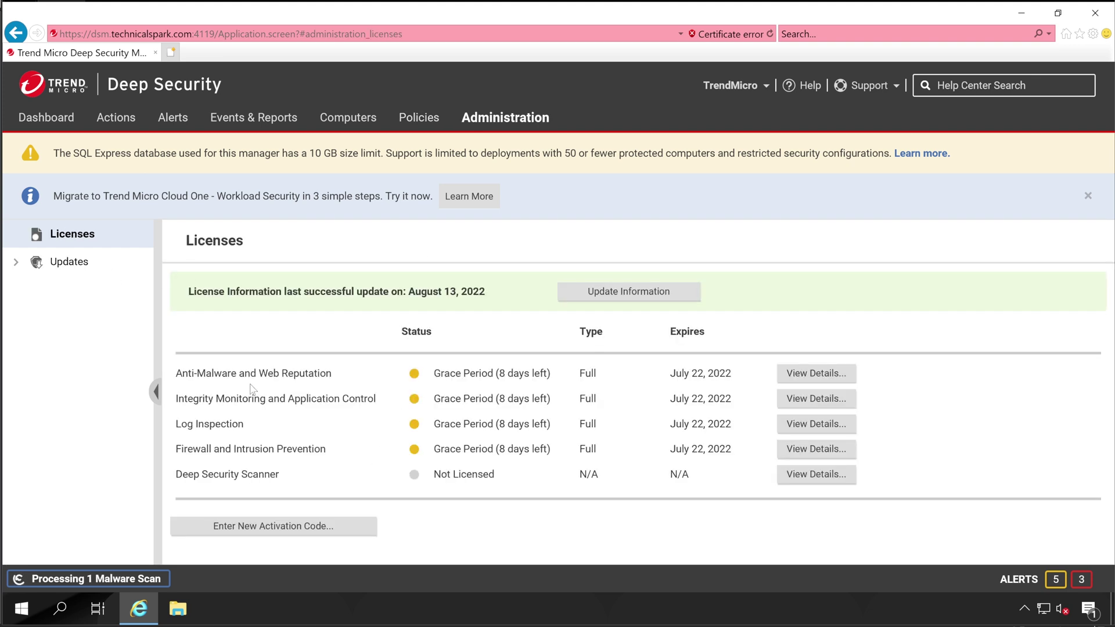
click(16, 262)
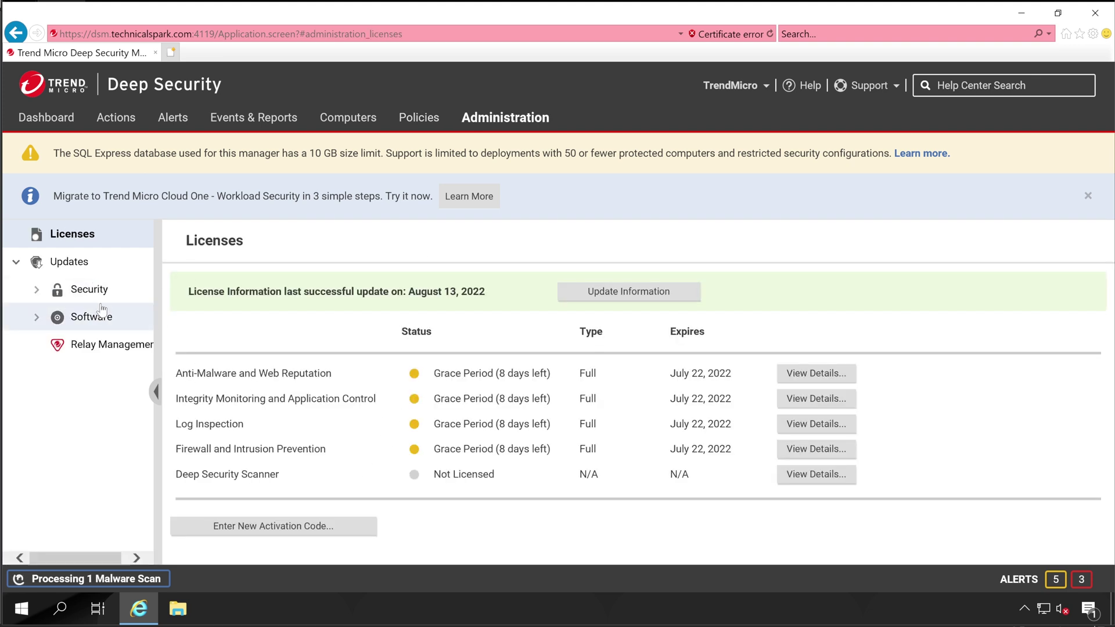
click(116, 346)
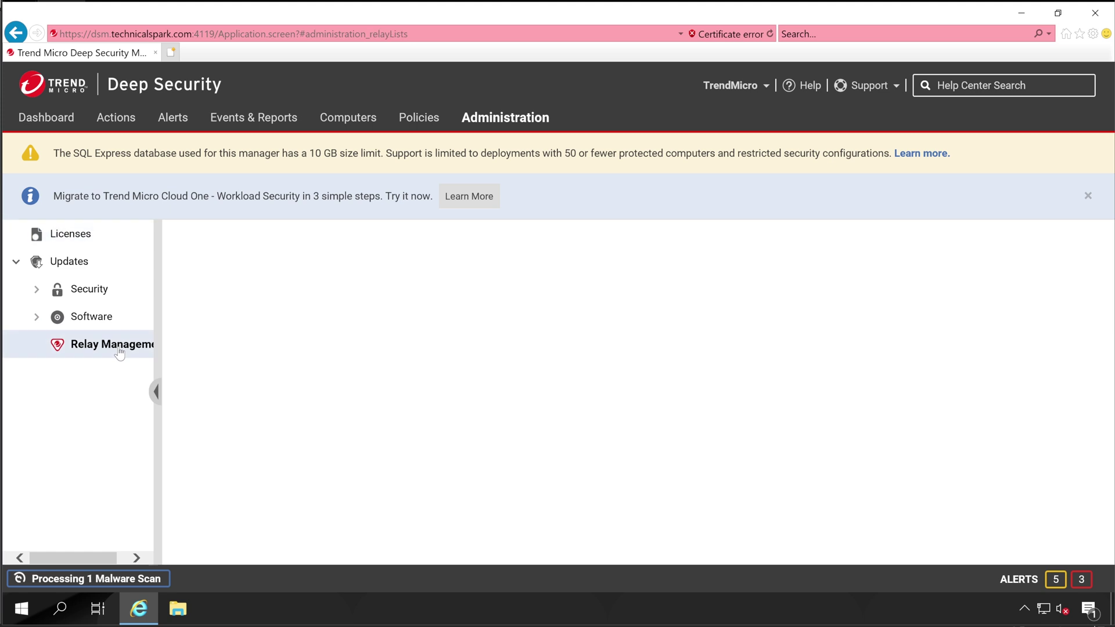
click(102, 320)
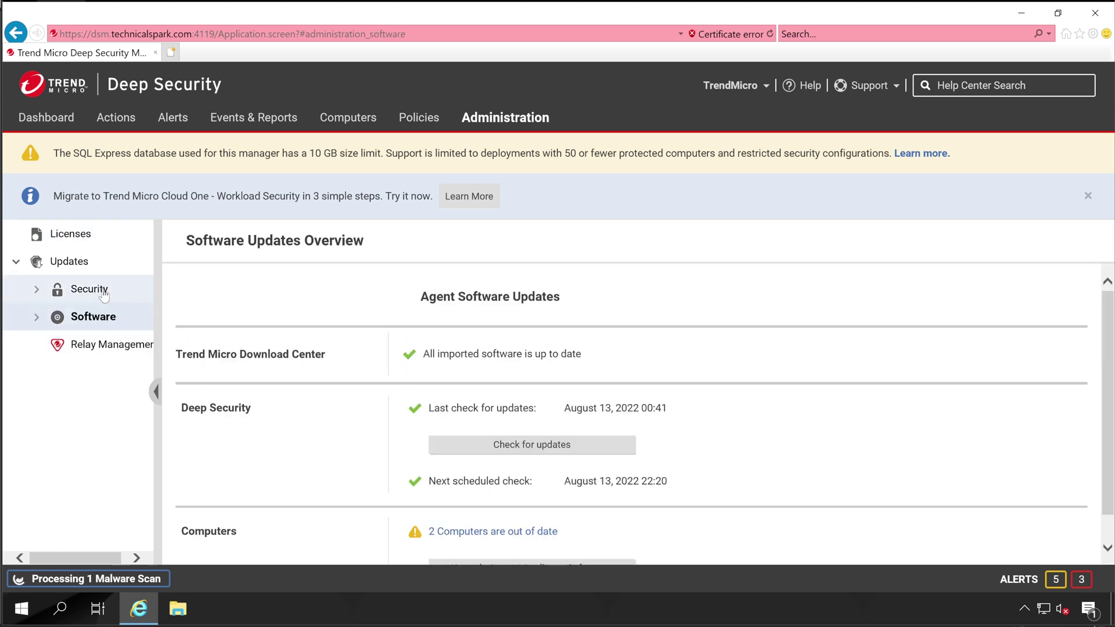
click(93, 289)
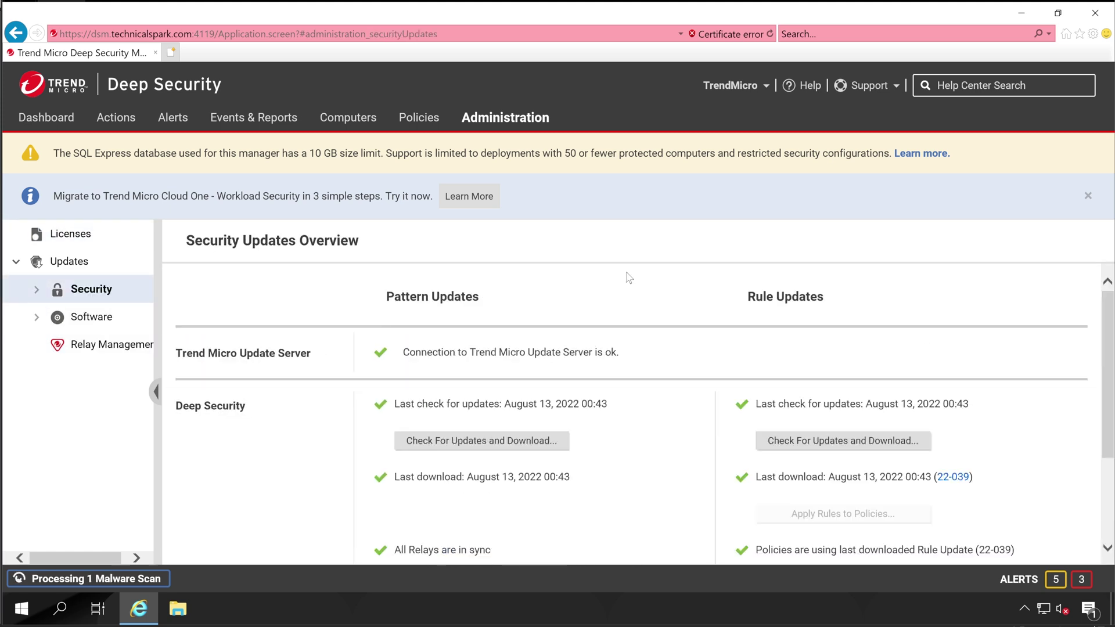